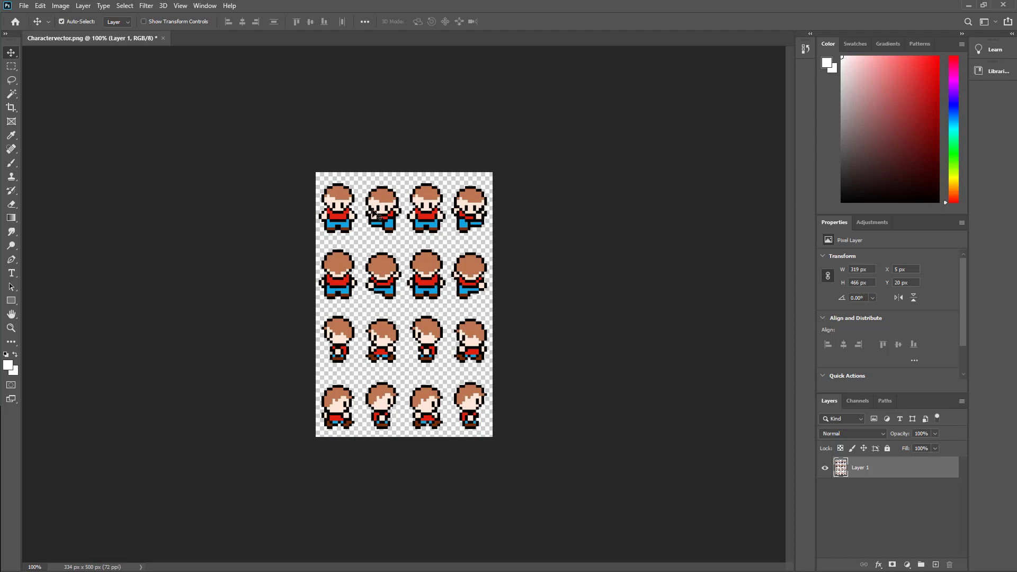
# - Duplicate Layer 1 of the character sprite sheet, keeping the default copy name
pyautogui.scroll(5, 348, 218)
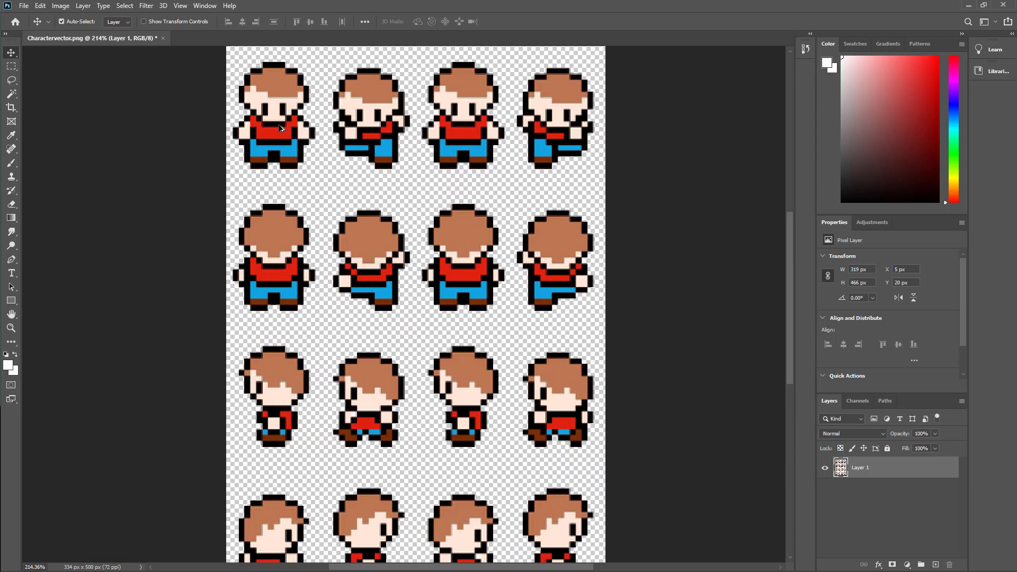
pyautogui.scroll(4, 222, 106)
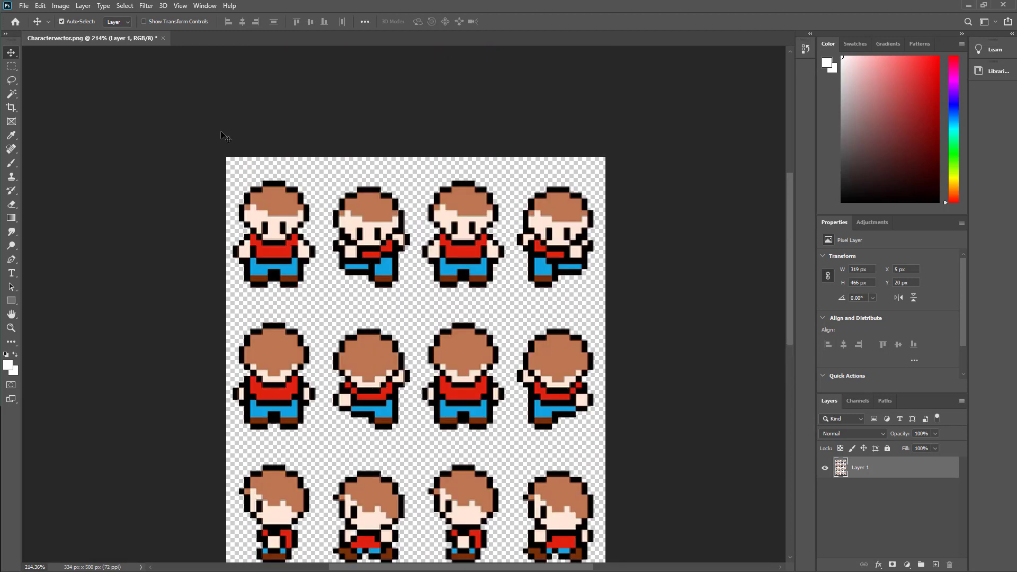
pyautogui.rightClick(859, 472)
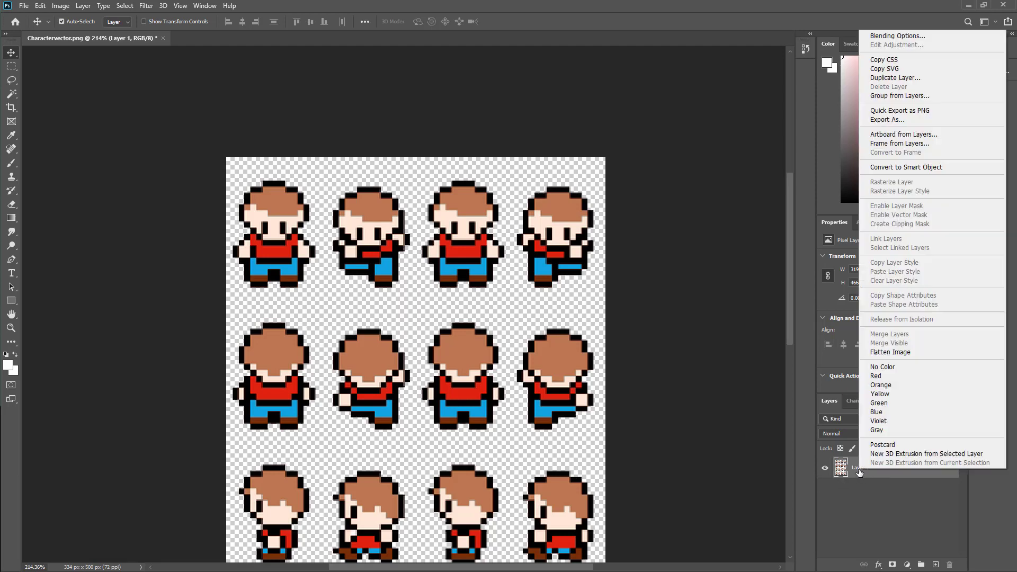
pyautogui.click(906, 79)
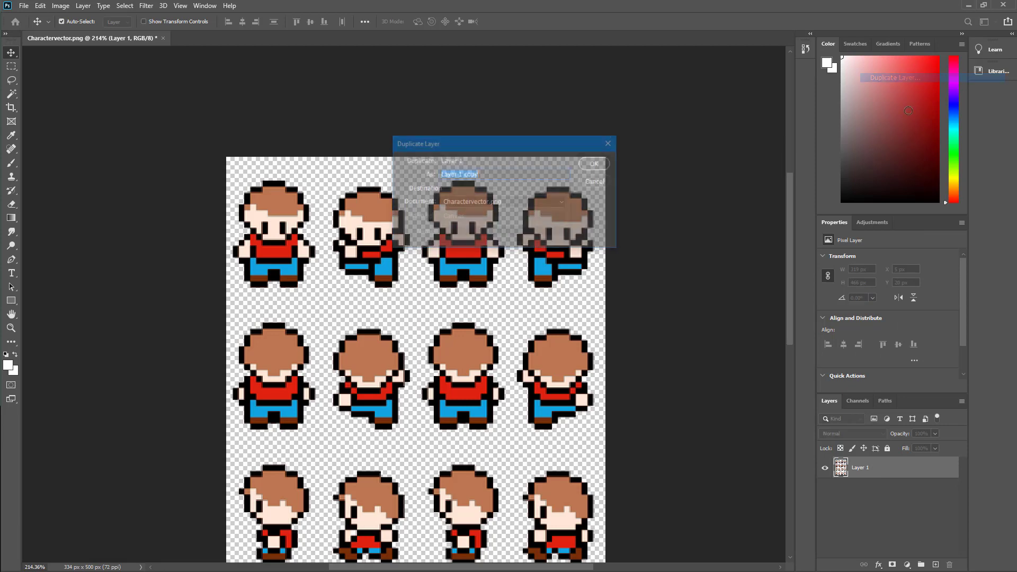
pyautogui.click(596, 164)
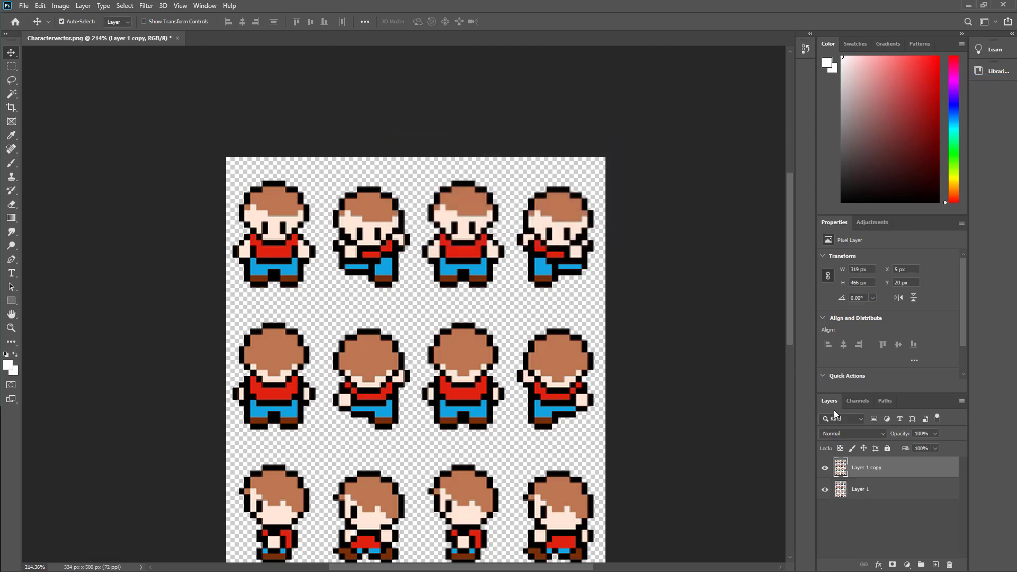
pyautogui.rightClick(866, 474)
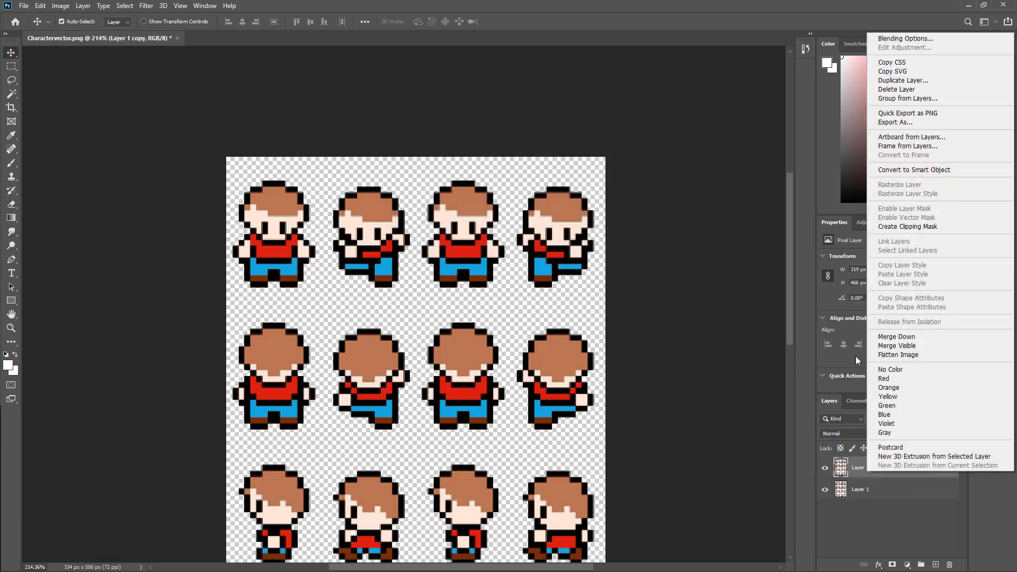
pyautogui.click(847, 507)
pyautogui.click(858, 492)
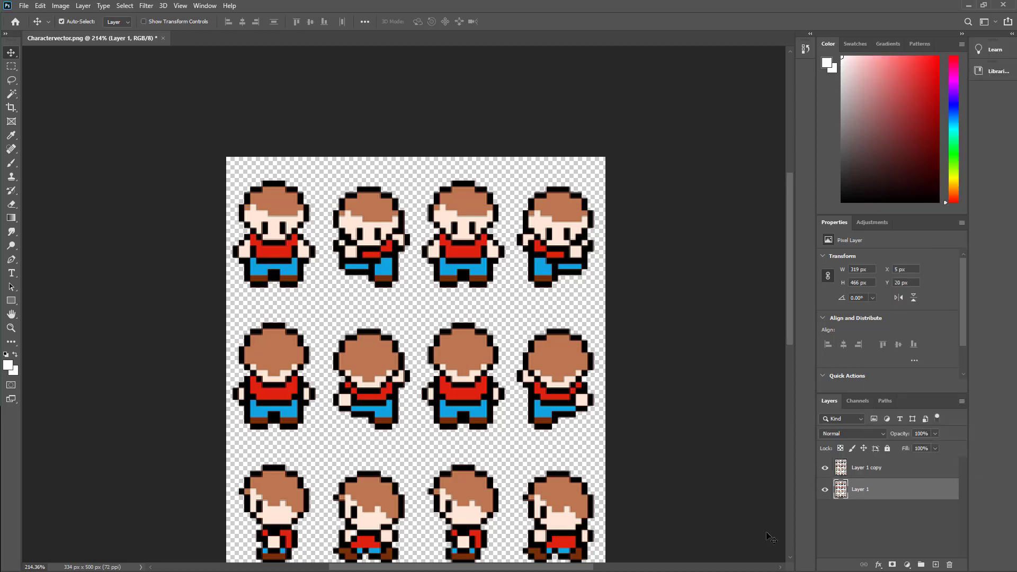
pyautogui.doubleClick(860, 493)
pyautogui.press('Escape')
pyautogui.click(746, 244)
pyautogui.scroll(-5, 454, 250)
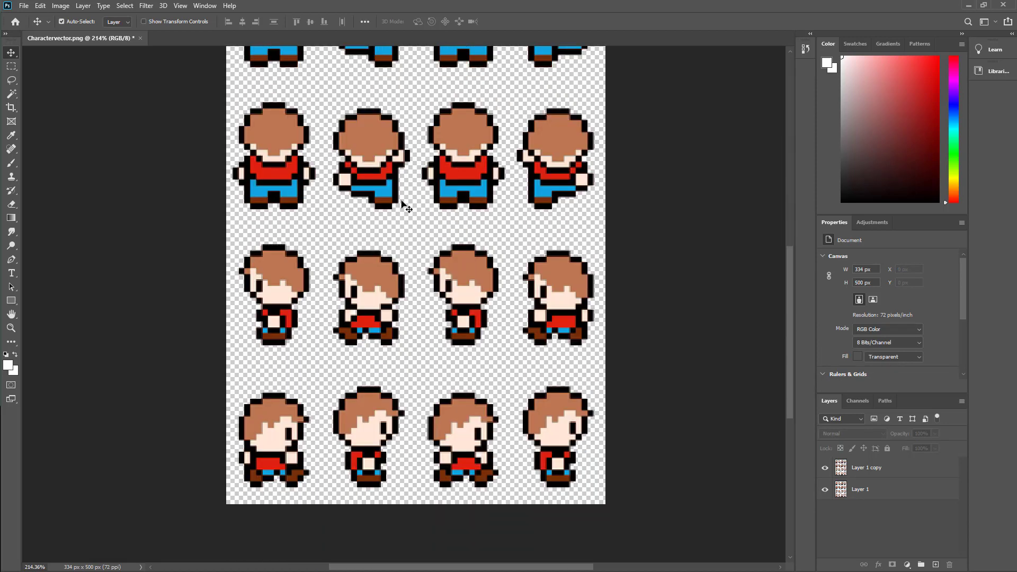
pyautogui.scroll(1, 421, 359)
pyautogui.scroll(3, 359, 216)
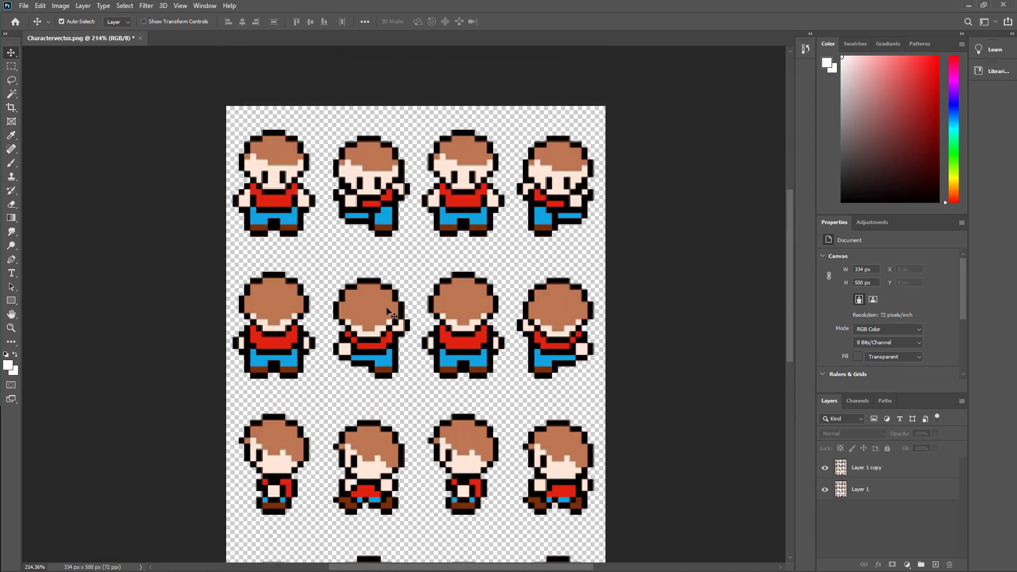
# - Rename Layer 1 to D1 and delete the Layer 1 copy above it
pyautogui.doubleClick(861, 491)
pyautogui.write('D1')
pyautogui.press('Return')
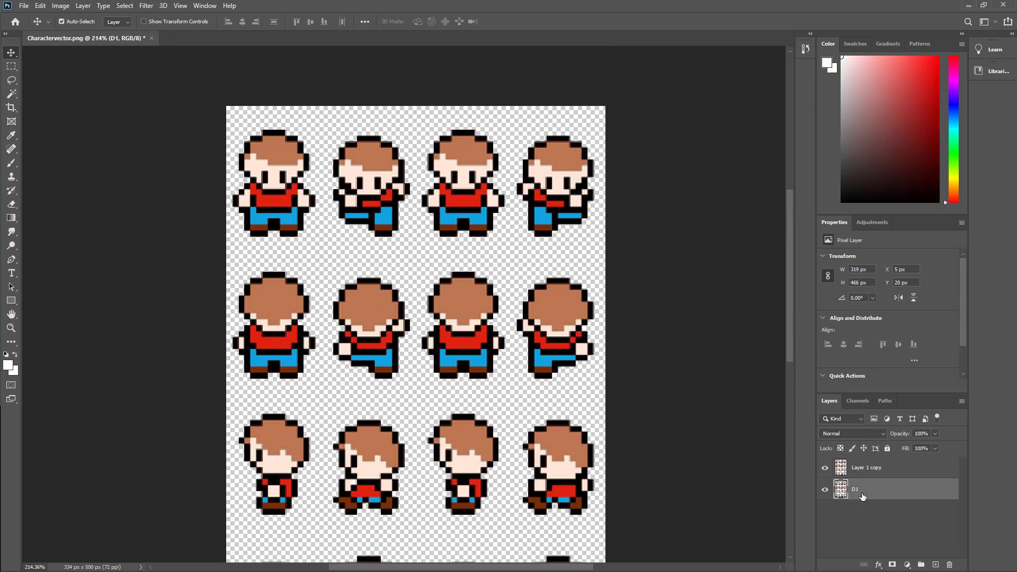
pyautogui.scroll(2, 323, 119)
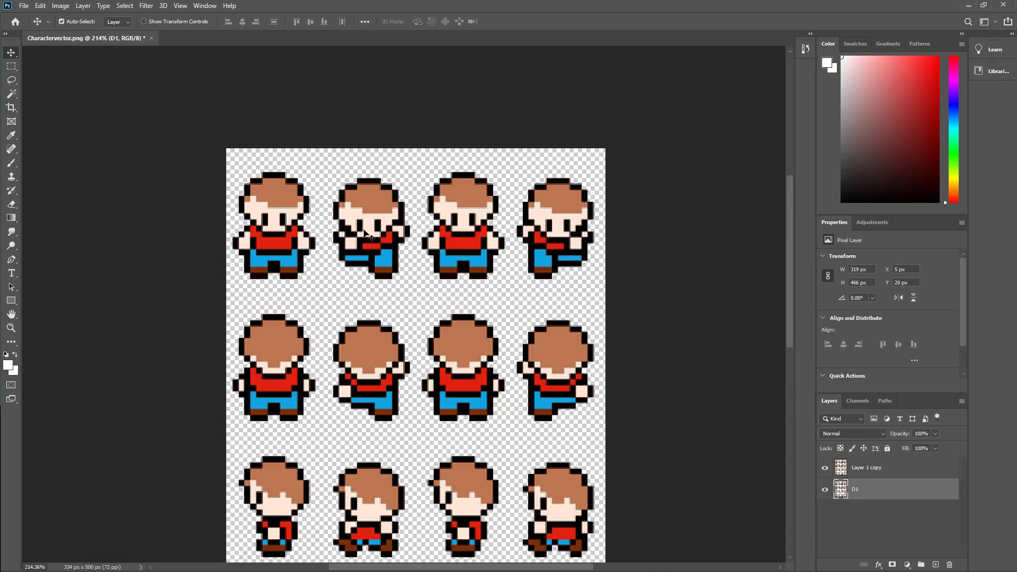
pyautogui.click(878, 468)
pyautogui.press('Delete')
# - Duplicate layer D1 as D2 and shift it left to X -78 px, placing its second-column sprite over the first sprite position
pyautogui.rightClick(860, 466)
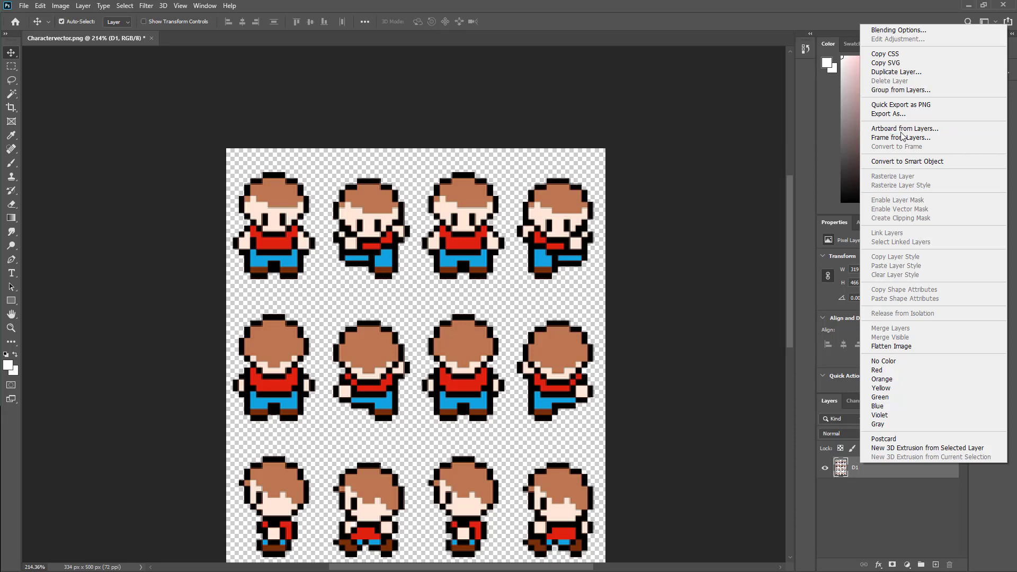
pyautogui.click(907, 72)
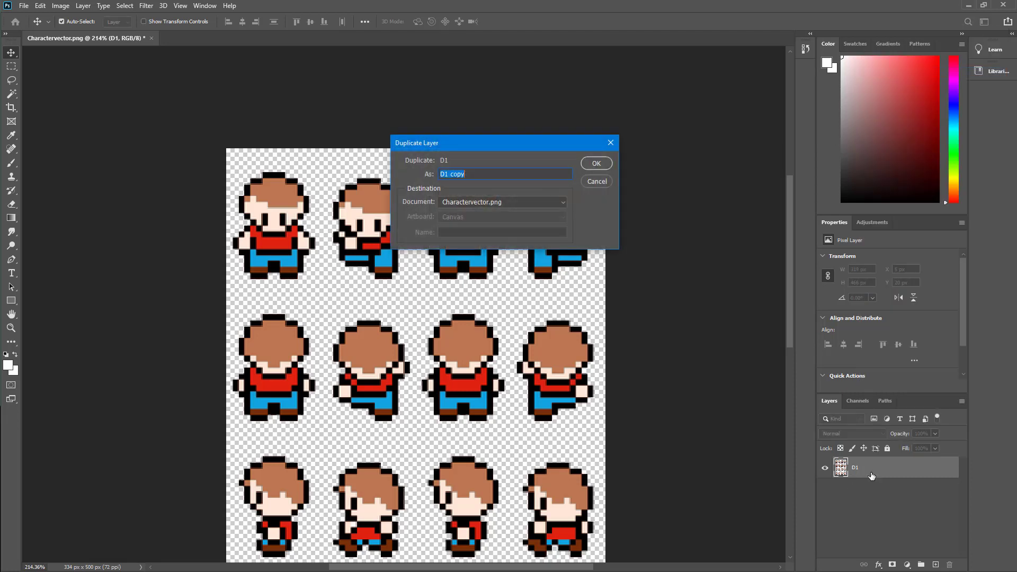
pyautogui.click(509, 179)
pyautogui.write('D2')
pyautogui.press('Return')
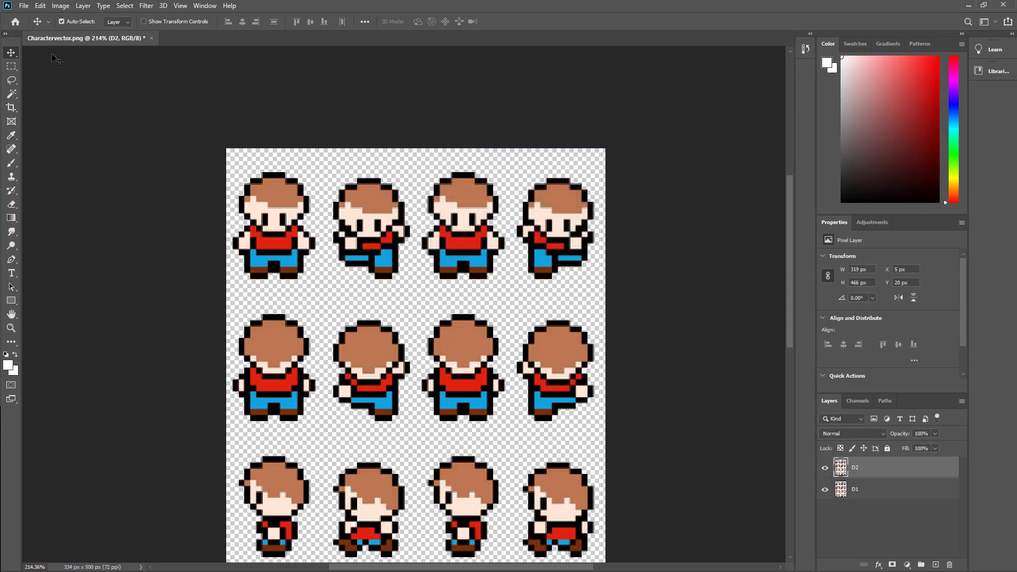
pyautogui.moveTo(382, 211); pyautogui.dragTo(284, 213)
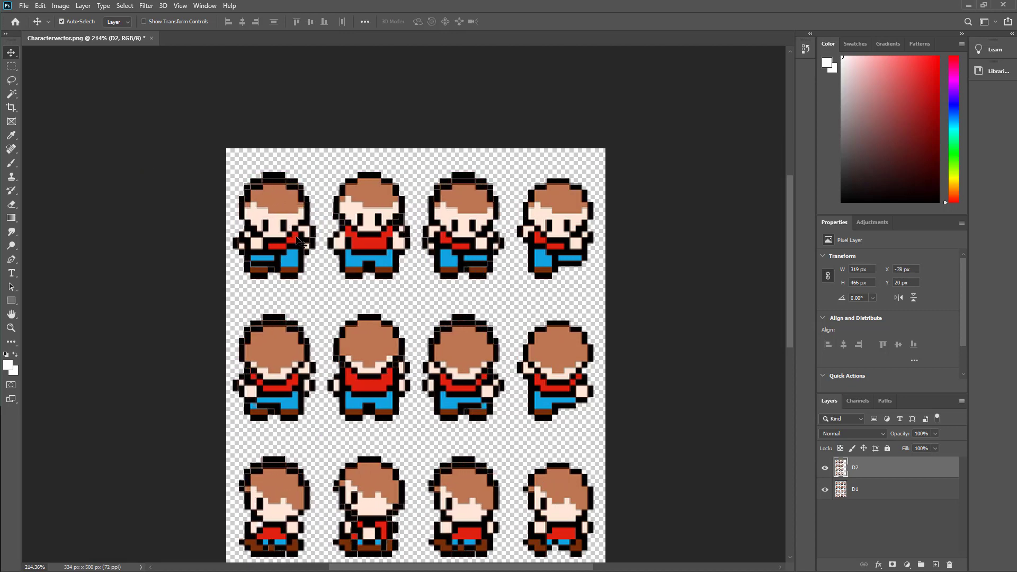
# - Duplicate layer D2 under the name D3
pyautogui.rightClick(870, 471)
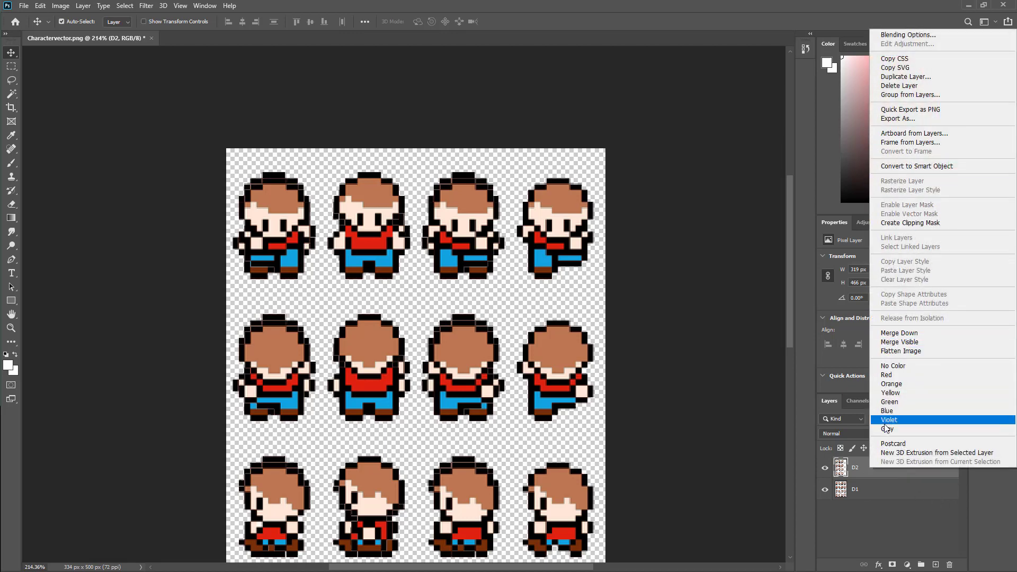
pyautogui.click(895, 77)
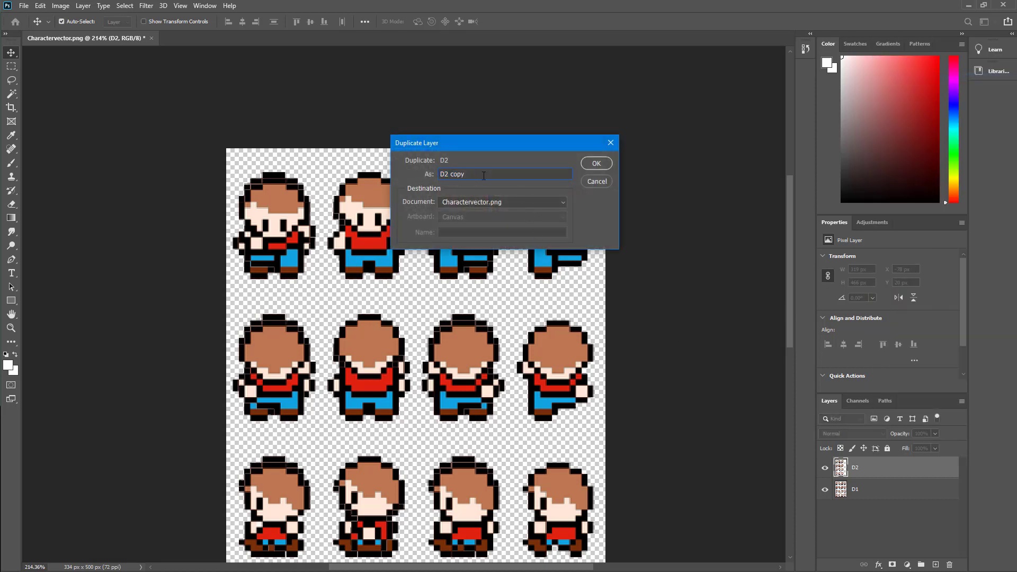
pyautogui.moveTo(465, 174); pyautogui.dragTo(446, 177)
pyautogui.write('3')
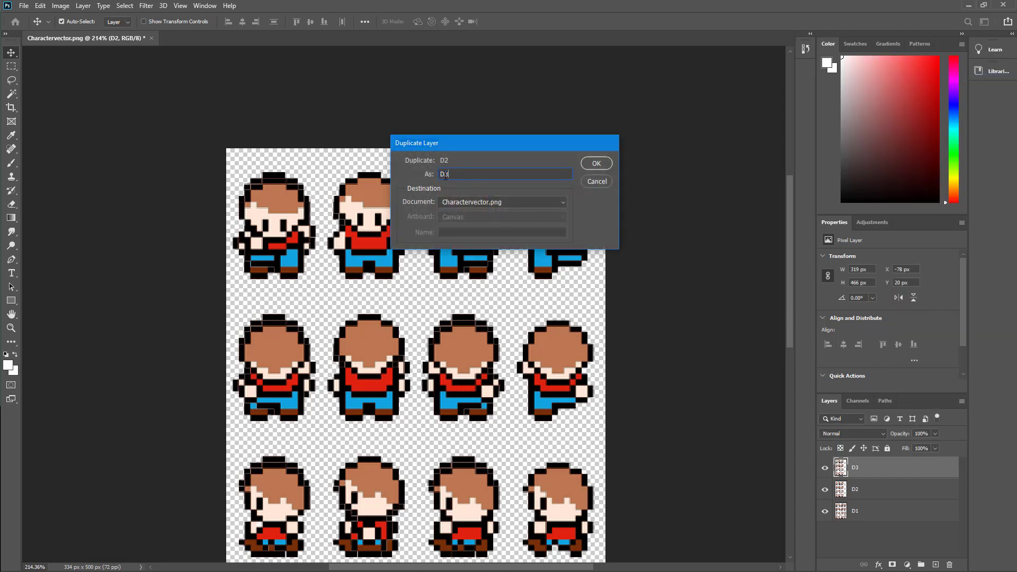
pyautogui.press('Return')
# - Shift layer D3 left to X -162 px, aligning its third-column sprite with the first sprite position
pyautogui.moveTo(461, 235); pyautogui.dragTo(364, 235)
pyautogui.press('Left')
pyautogui.press('Left')
pyautogui.press('Left')
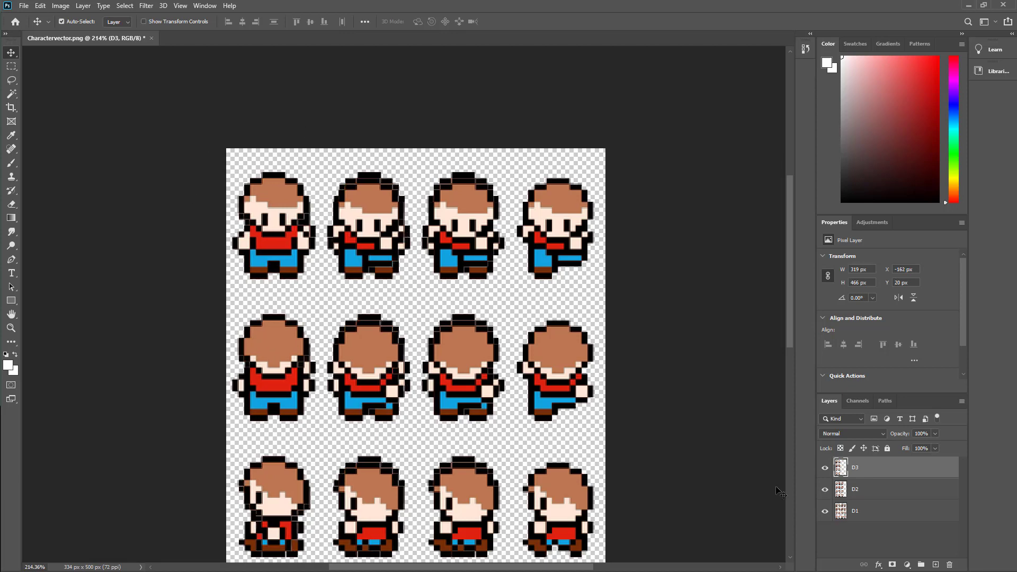
# - Duplicate layer D3 under the name D4
pyautogui.rightClick(859, 469)
pyautogui.click(901, 75)
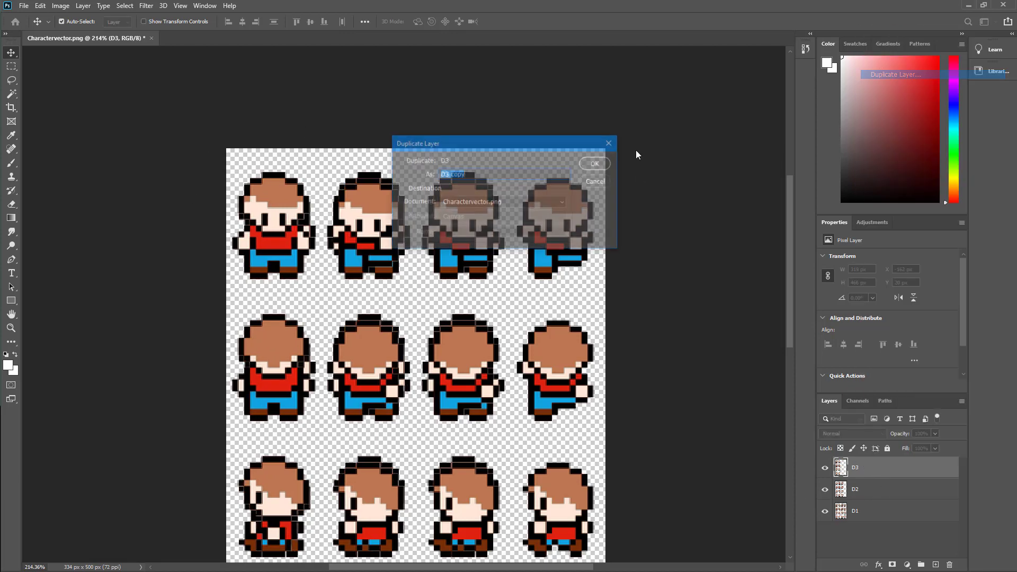
pyautogui.click(450, 174)
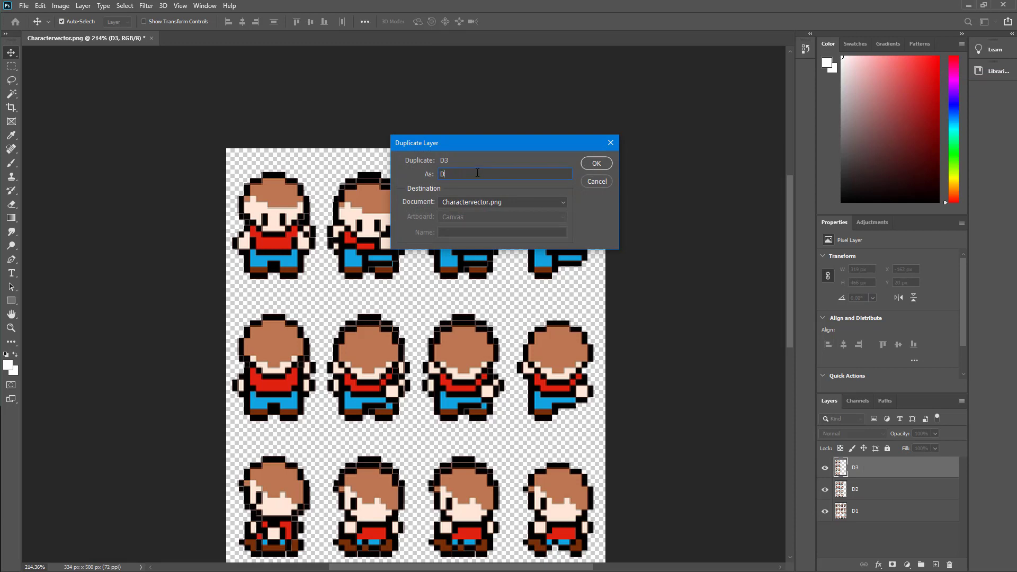
pyautogui.write('4')
pyautogui.press('Return')
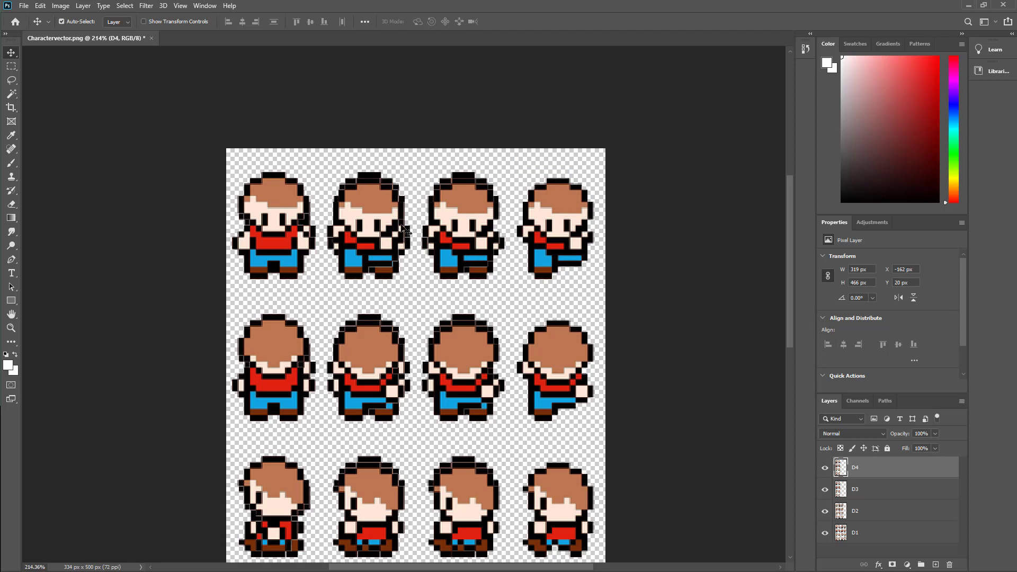
# - Shift only layer D4 left to X -245 px, aligning its fourth-column sprite with the first sprite position
pyautogui.hotkey('ctrl', 'alt', 'a')
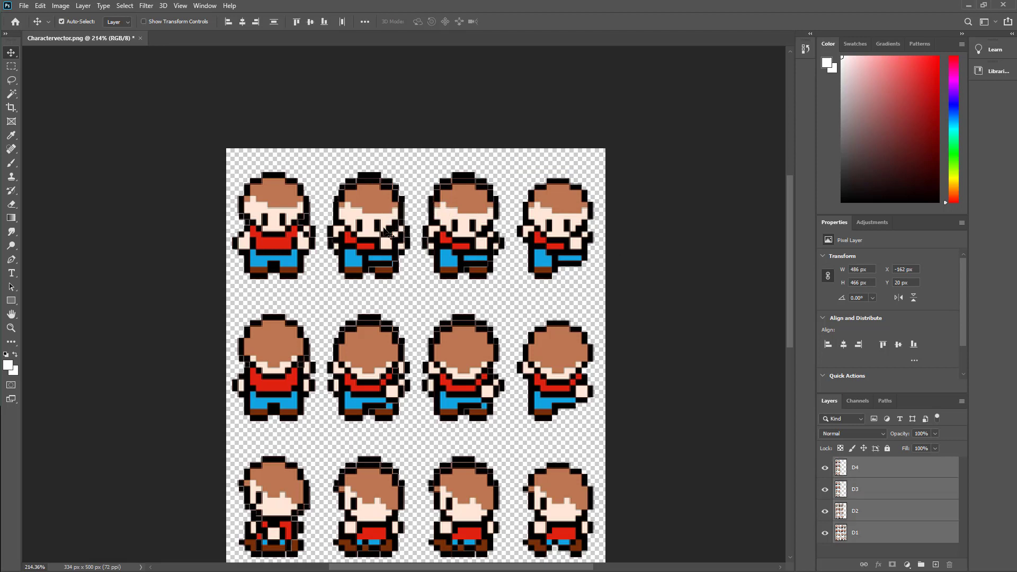
pyautogui.click(927, 492)
pyautogui.click(867, 472)
pyautogui.moveTo(337, 231); pyautogui.dragTo(215, 231)
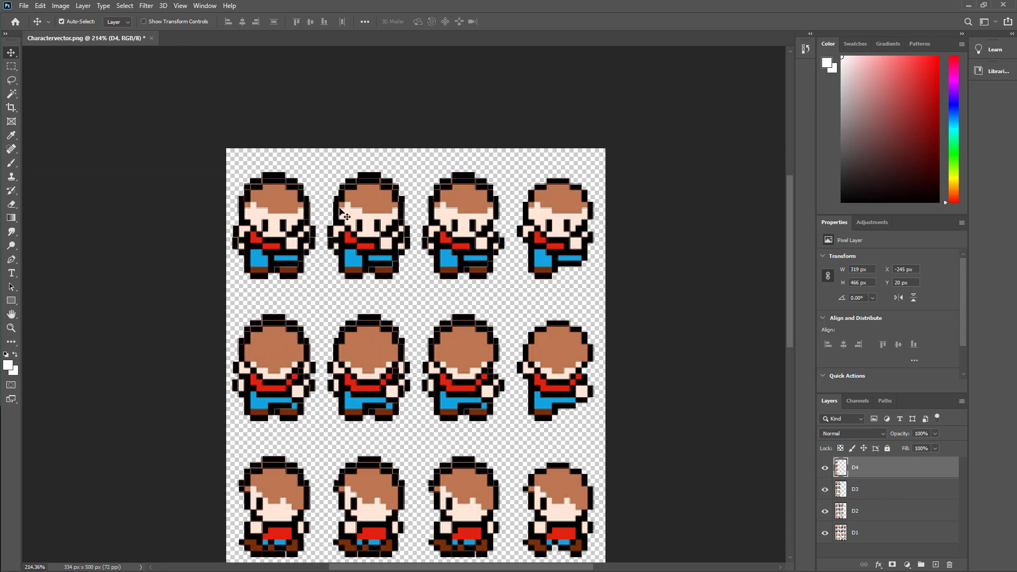
# - Duplicate layer D4 as U1 and move it to X 5 px, Y -105 px, placing its first back-view sprite at the first sprite position
pyautogui.rightClick(854, 469)
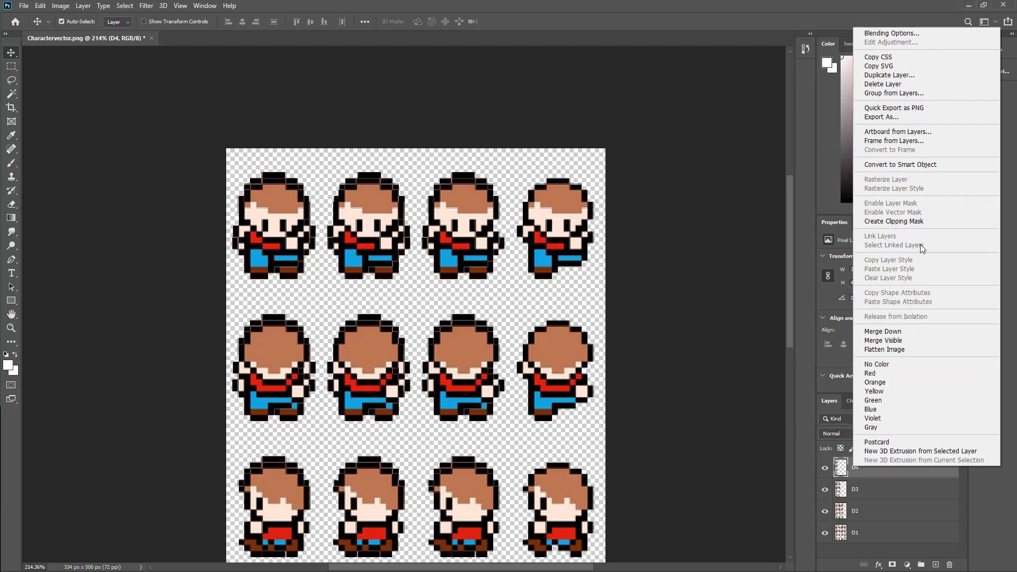
pyautogui.click(895, 76)
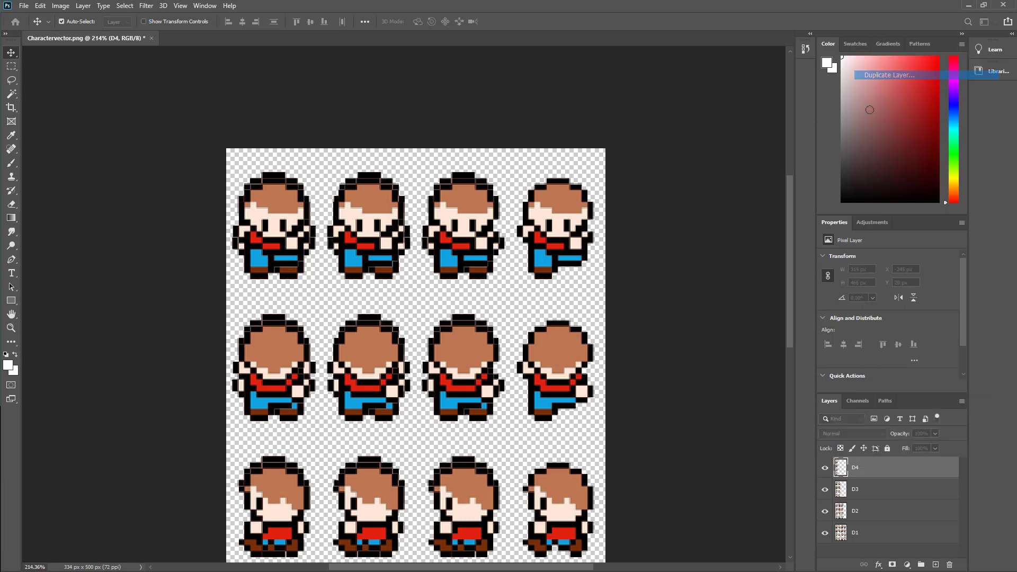
pyautogui.write('U1')
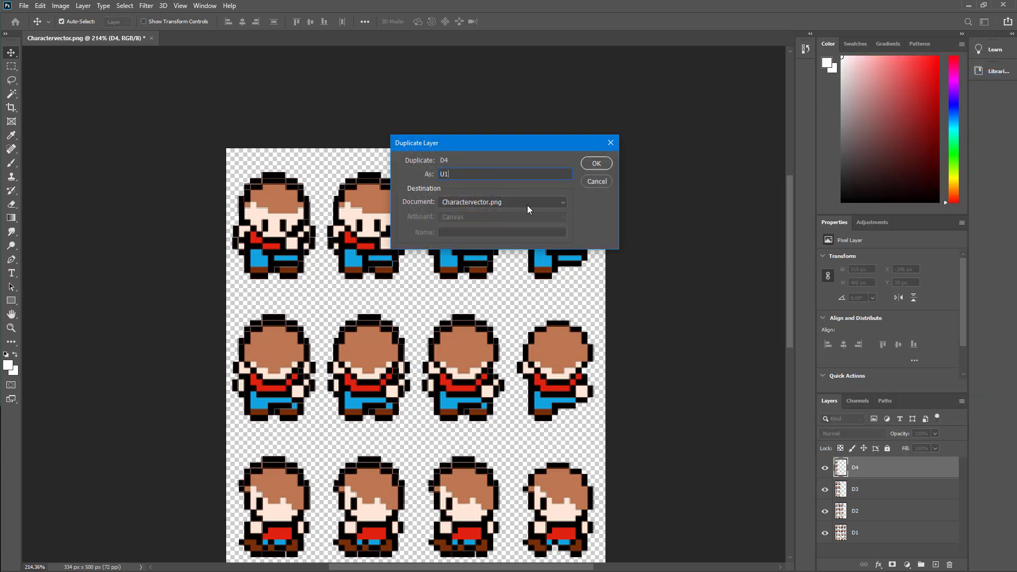
pyautogui.press('Return')
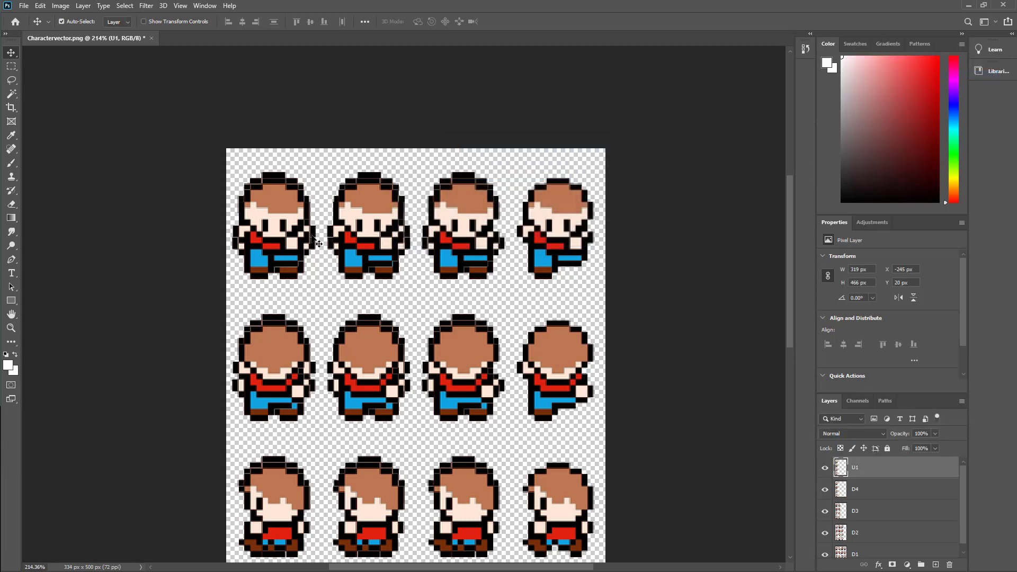
pyautogui.moveTo(295, 243)
pyautogui.mouseDown()
pyautogui.moveTo(413, 212)
pyautogui.moveTo(617, 187)
pyautogui.moveTo(296, 253)
pyautogui.moveTo(286, 236)
pyautogui.mouseUp()
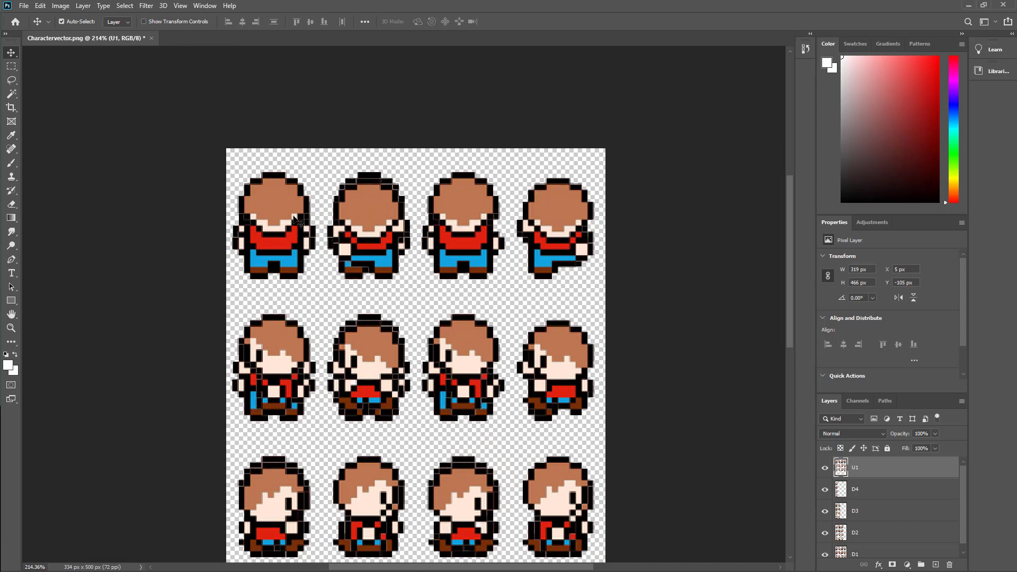
# - Duplicate layer U1 as U2 and shift it left to X -79 px, placing its second back-view sprite at the first sprite position
pyautogui.rightClick(856, 471)
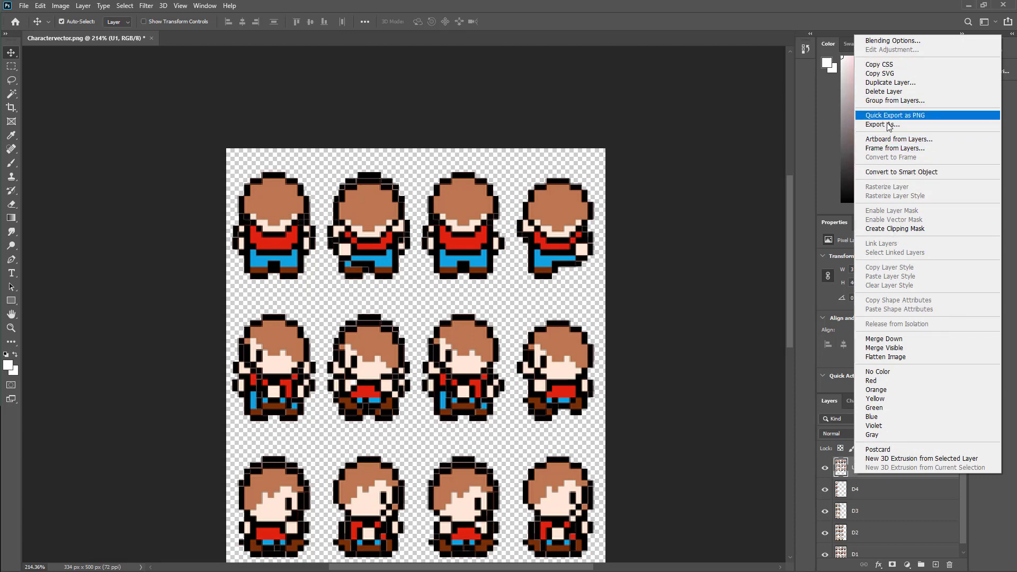
pyautogui.click(895, 83)
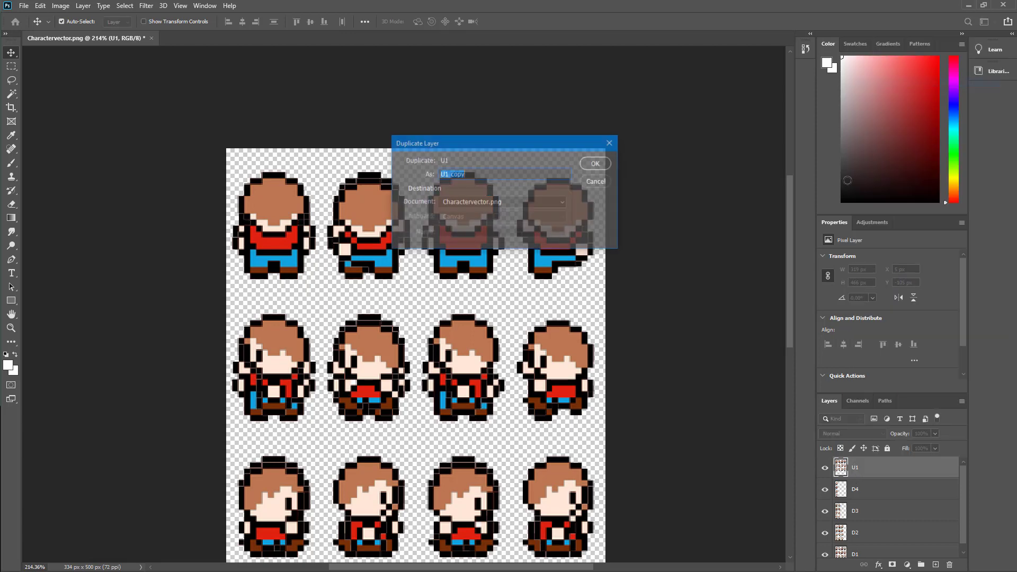
pyautogui.press('BackSpace')
pyautogui.press('BackSpace')
pyautogui.press('BackSpace')
pyautogui.press('BackSpace')
pyautogui.press('BackSpace')
pyautogui.press('BackSpace')
pyautogui.write('2')
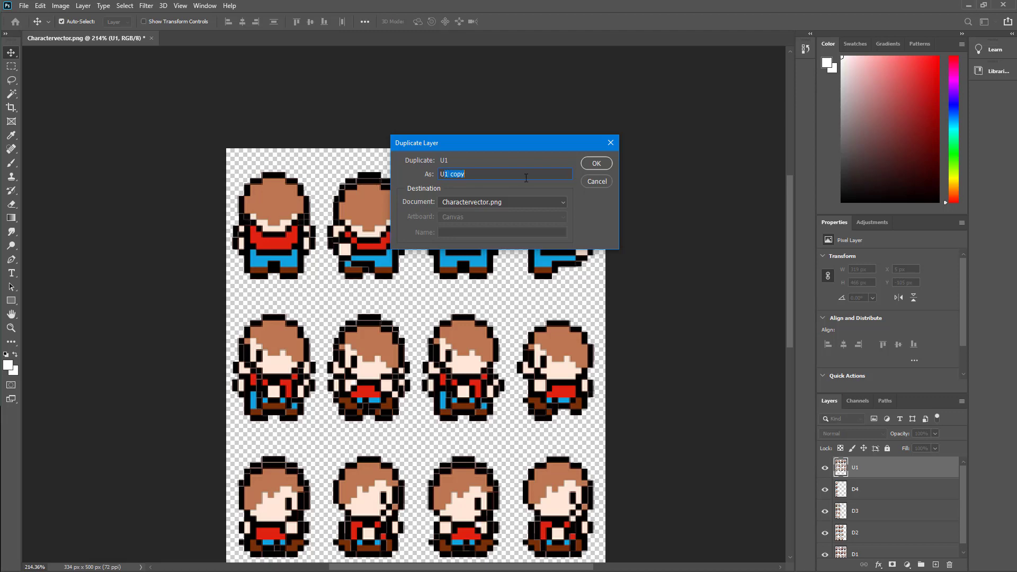
pyautogui.press('Return')
pyautogui.moveTo(423, 222); pyautogui.dragTo(289, 223)
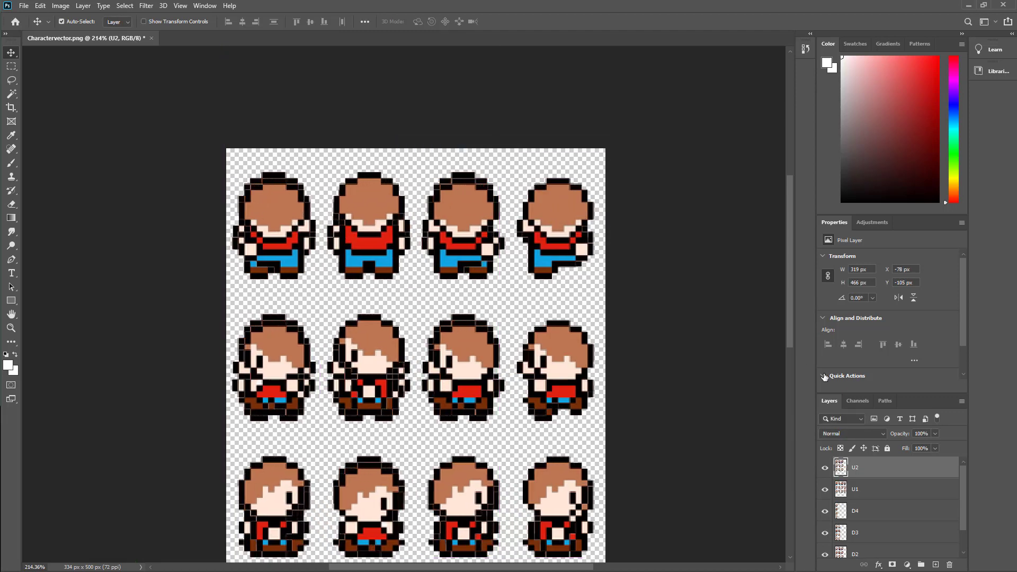
pyautogui.press('Left')
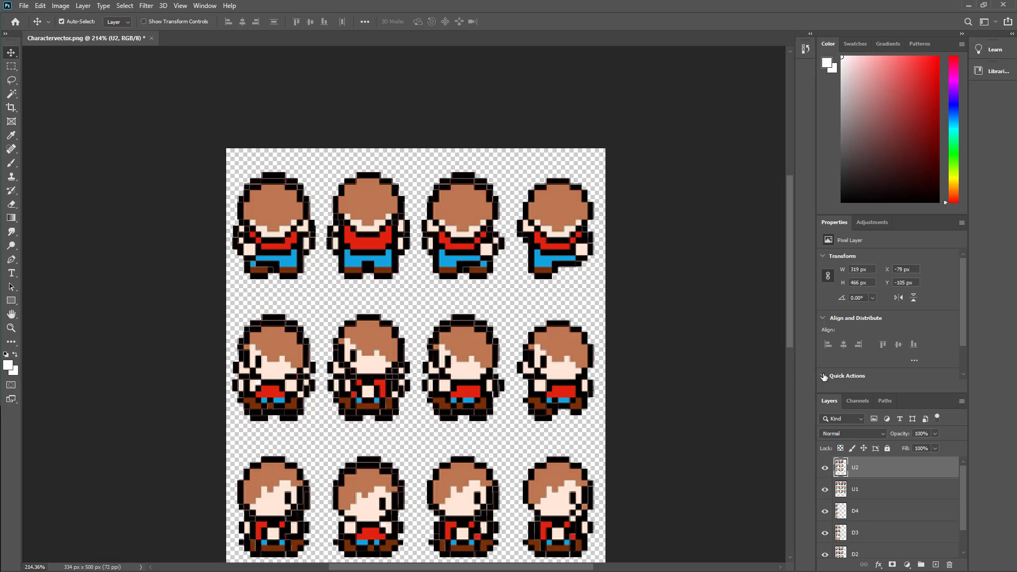
# - Duplicate layer U2 as U3 and shift it left to X -162 px, placing its third back-view sprite at the first sprite position
pyautogui.rightClick(853, 463)
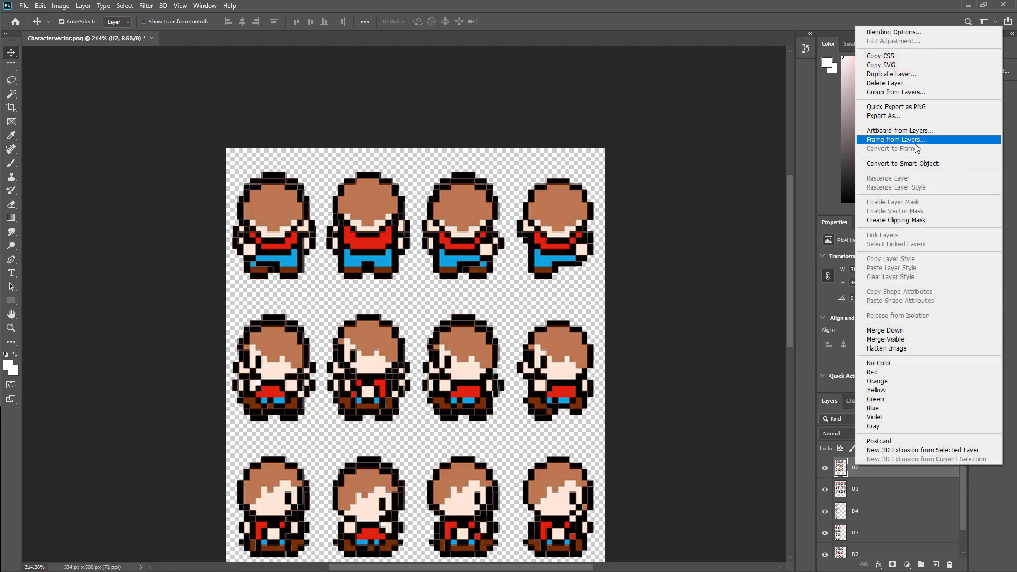
pyautogui.click(892, 74)
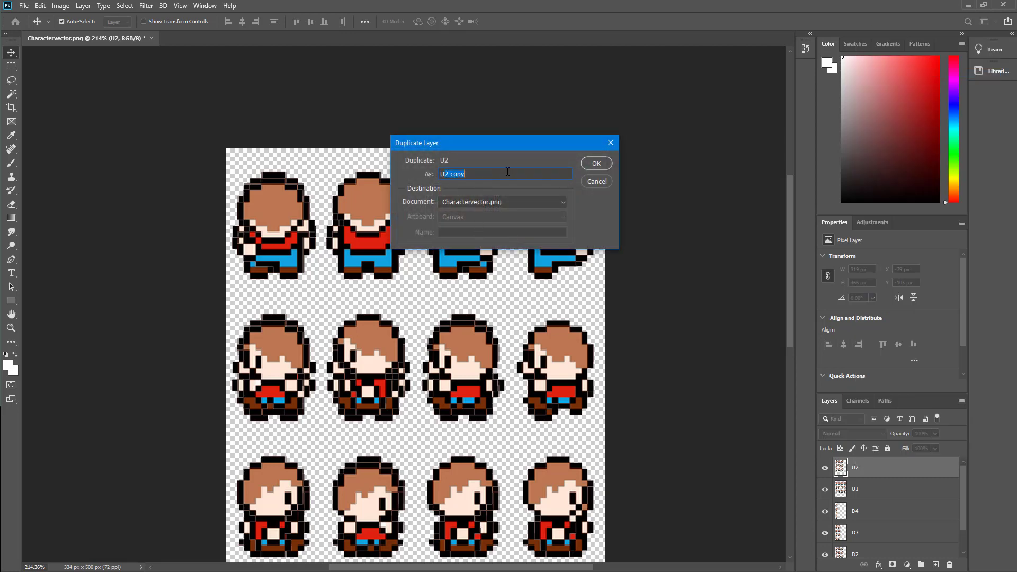
pyautogui.write('U3')
pyautogui.press('Return')
pyautogui.moveTo(453, 235); pyautogui.dragTo(361, 234)
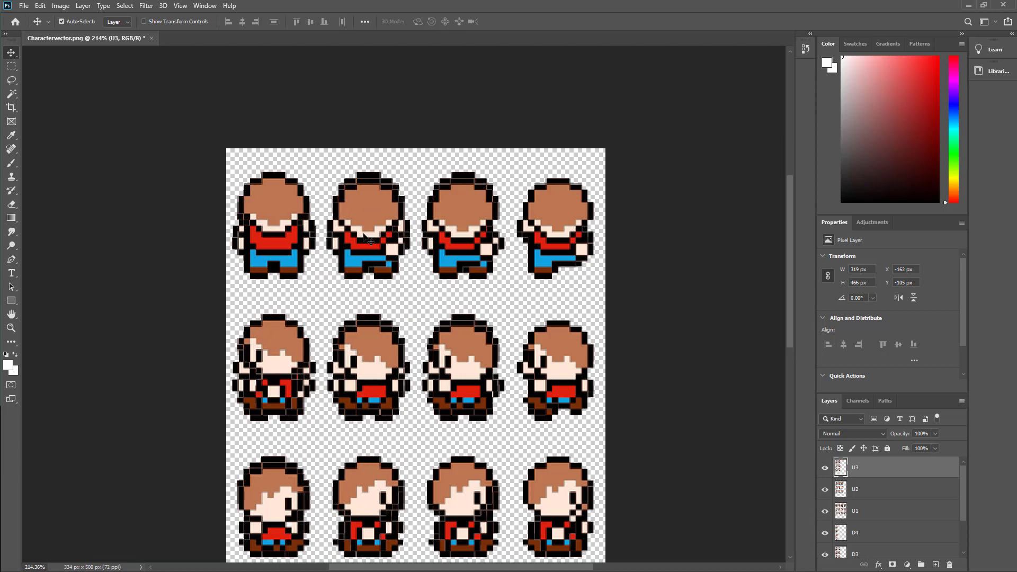
# - Duplicate layer U3 under the name U4
pyautogui.rightClick(880, 471)
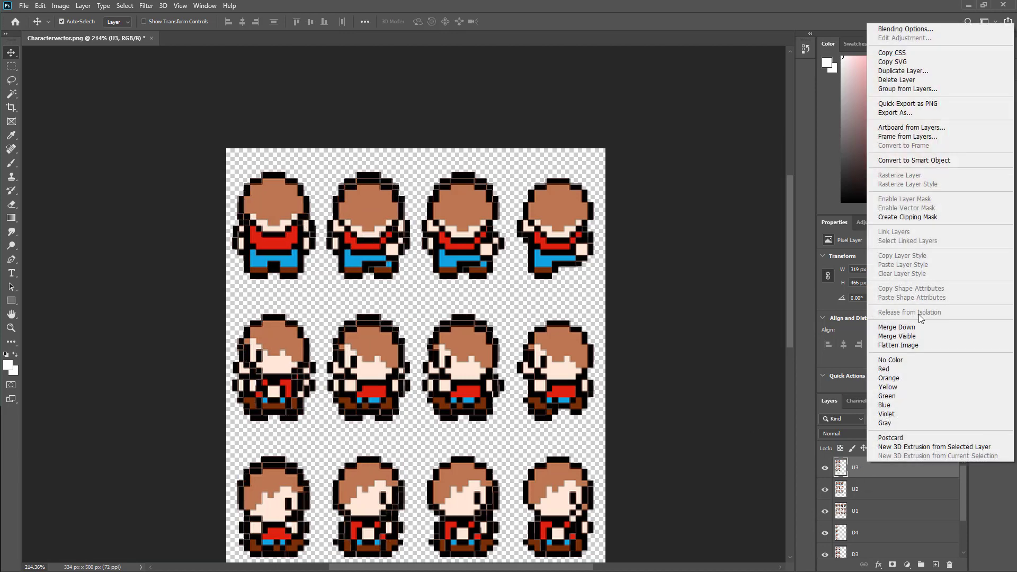
pyautogui.click(907, 71)
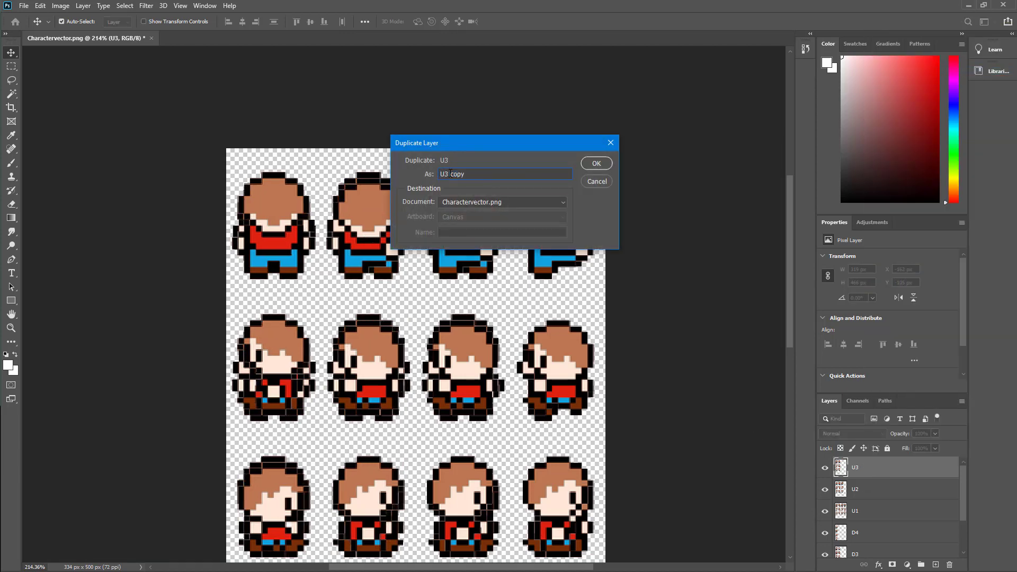
pyautogui.write('U4')
pyautogui.press('Return')
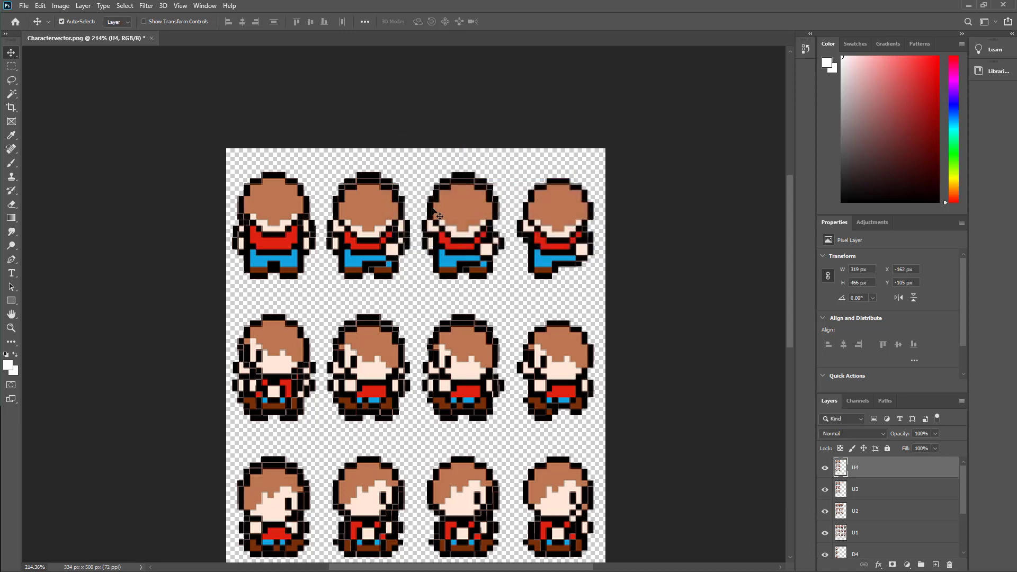
# - Move layer U4 to X -245 px, Y -108 px, placing its fourth back-view sprite at the first sprite position
pyautogui.moveTo(355, 233); pyautogui.dragTo(276, 231)
pyautogui.hotkey('ctrl', 'z')
pyautogui.click(858, 469)
pyautogui.press('Up')
pyautogui.press('Up')
pyautogui.press('Up')
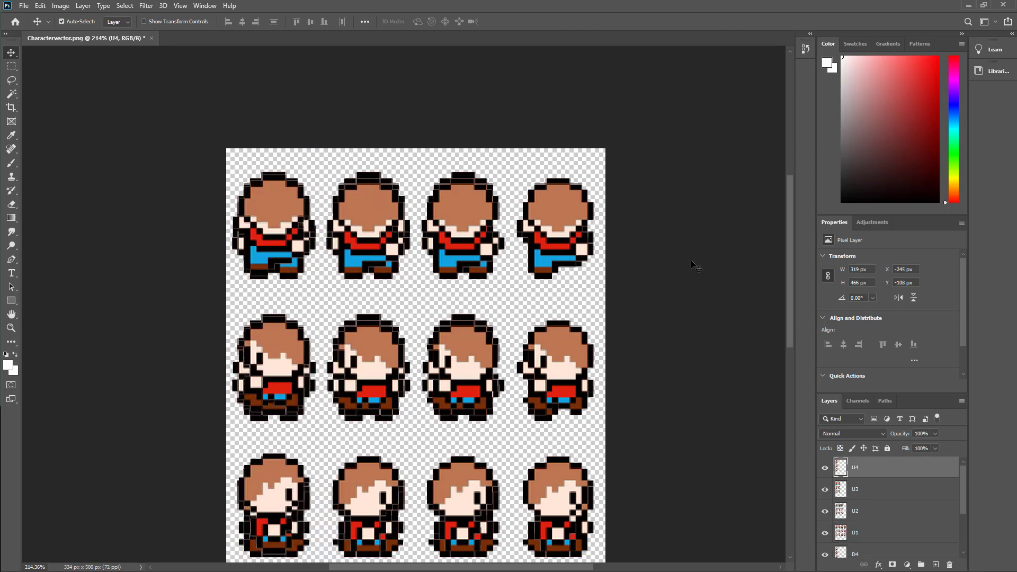
# - Duplicate layer U4 as L1 and move it to X 5 px, Y -226 px, placing its first left-facing sprite at the first sprite position
pyautogui.rightClick(859, 470)
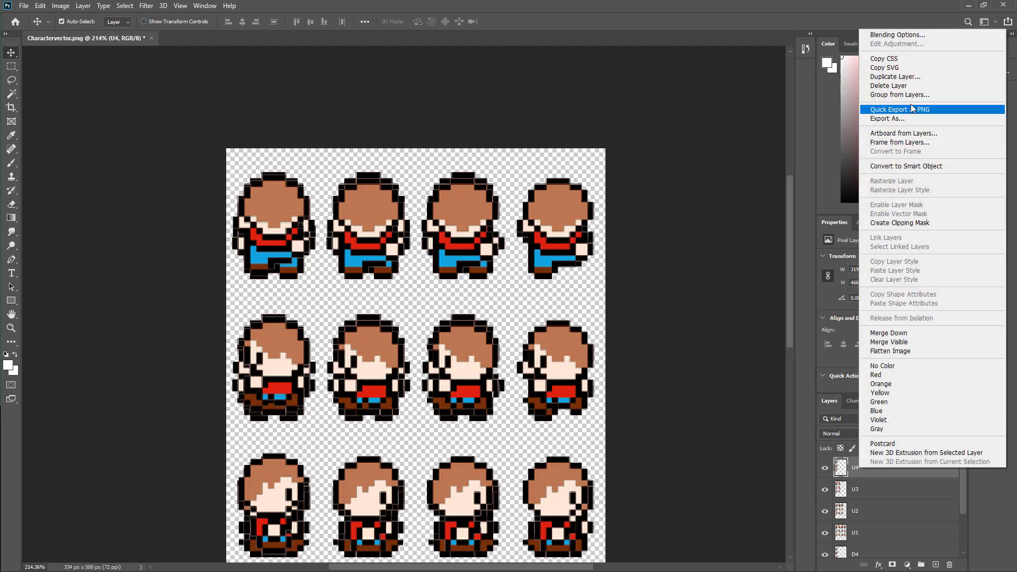
pyautogui.click(895, 76)
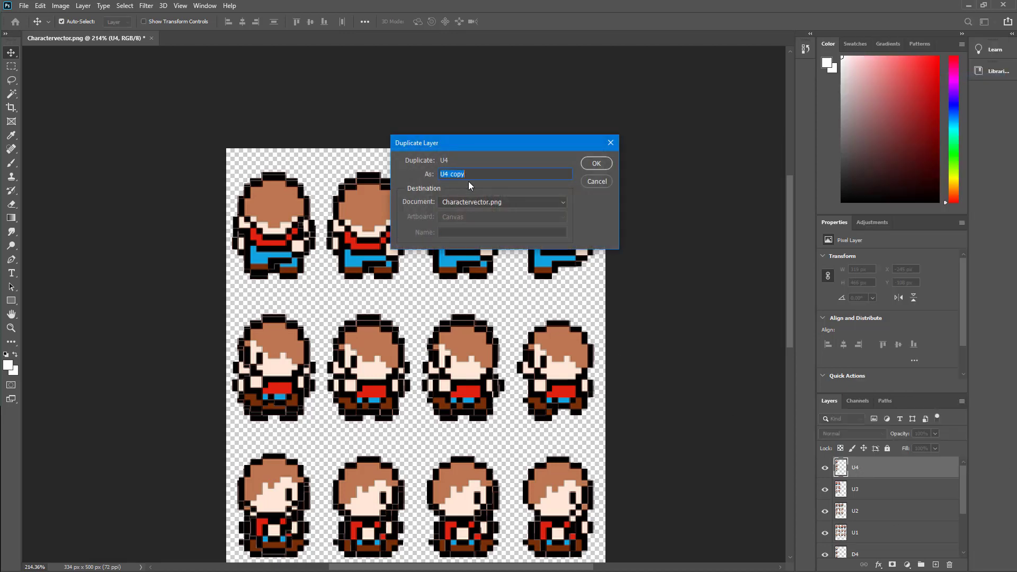
pyautogui.press('Return')
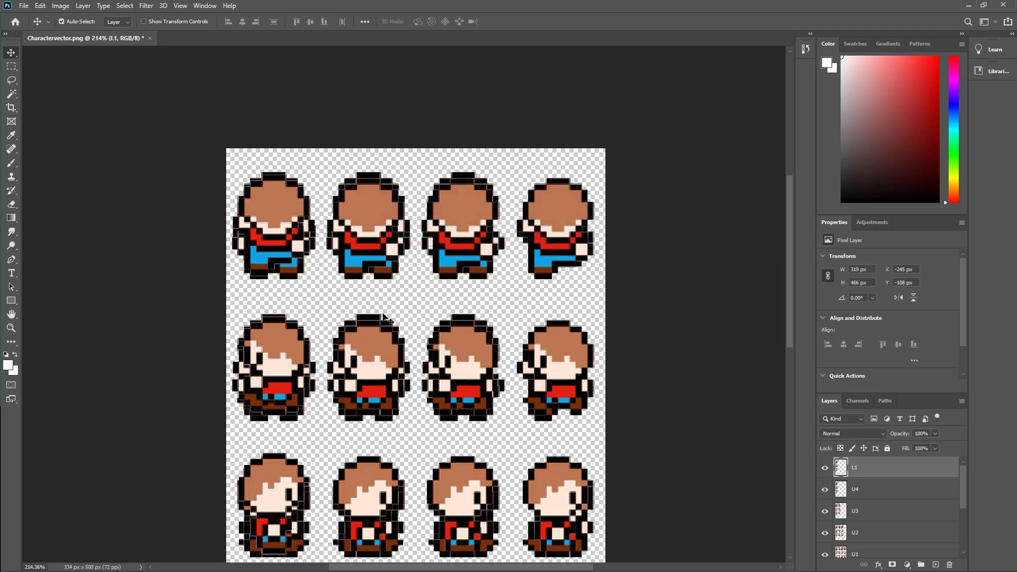
pyautogui.moveTo(281, 373); pyautogui.dragTo(363, 242)
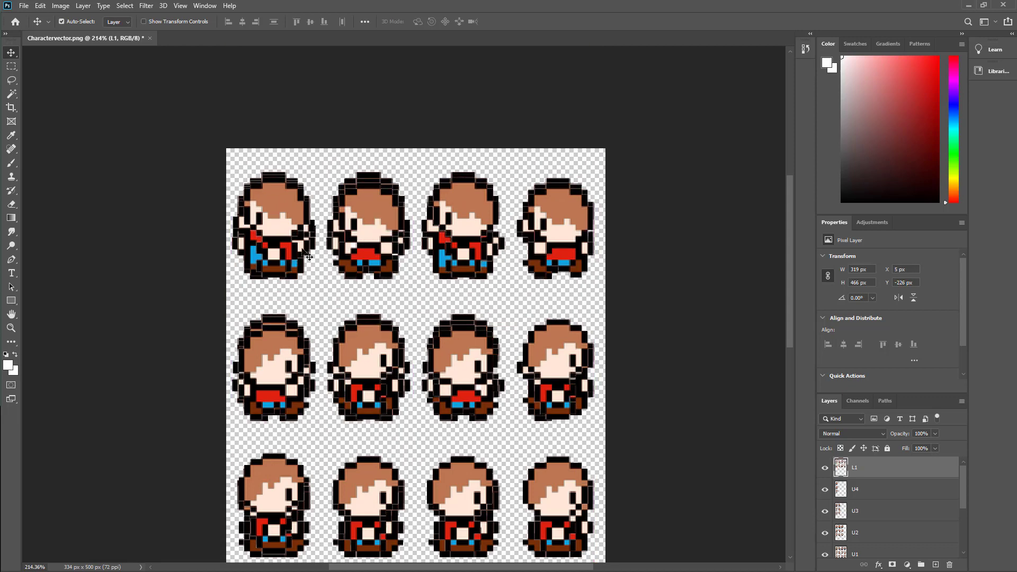
# - Duplicate layer L1 as L2 and shift it left to X -78 px, placing its second left-facing sprite at the first sprite position
pyautogui.rightClick(858, 469)
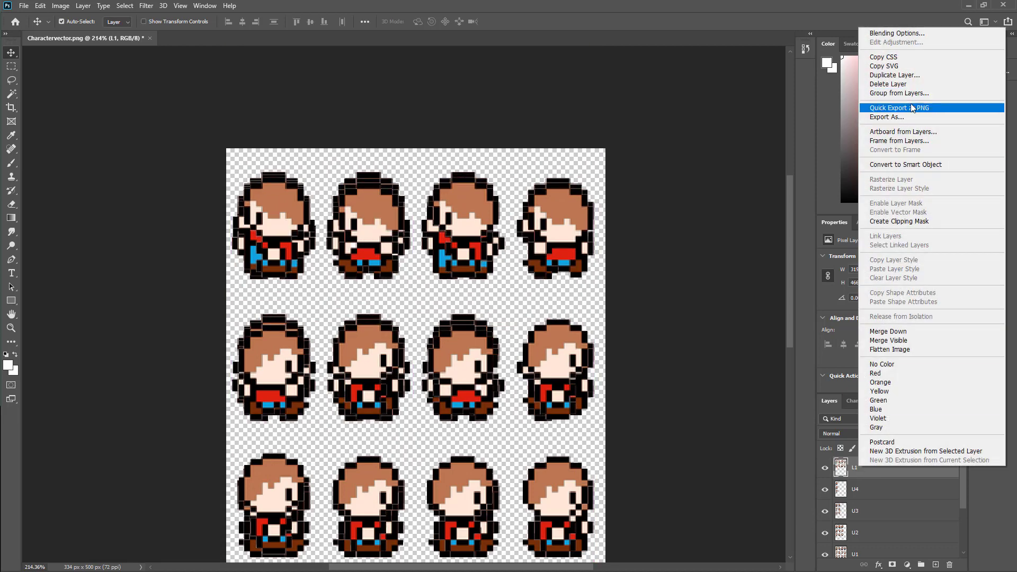
pyautogui.click(895, 75)
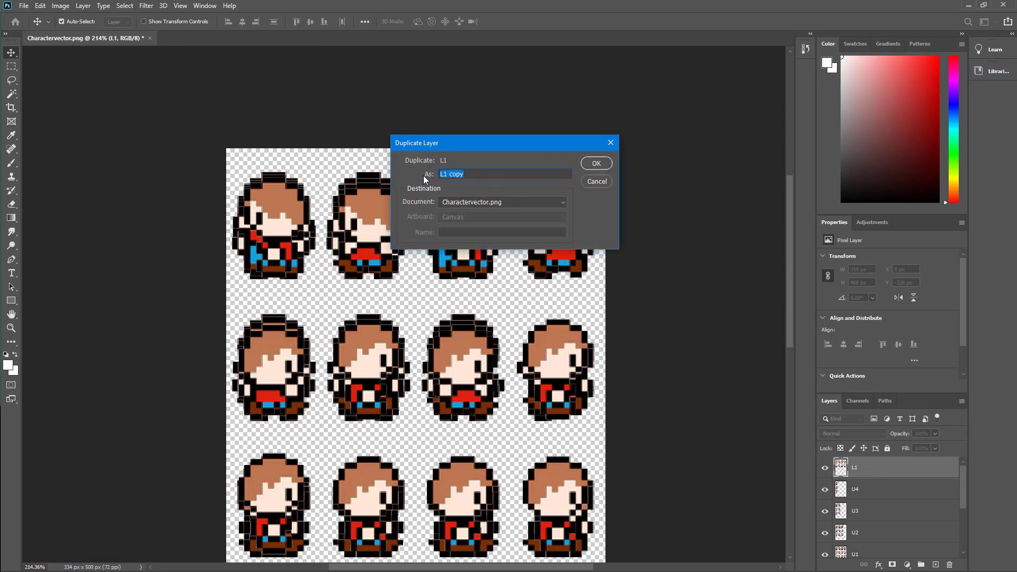
pyautogui.write('L2')
pyautogui.press('Return')
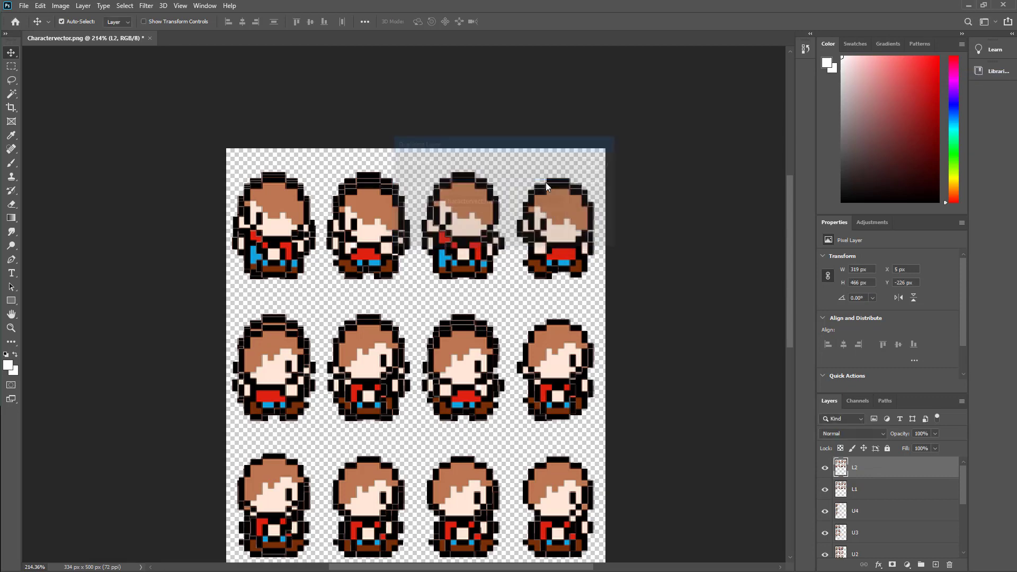
pyautogui.moveTo(381, 220); pyautogui.dragTo(295, 227)
# - Duplicate layer L2 as L3 and shift it left by one column, placing its third left-facing sprite at the first sprite position
pyautogui.rightClick(859, 472)
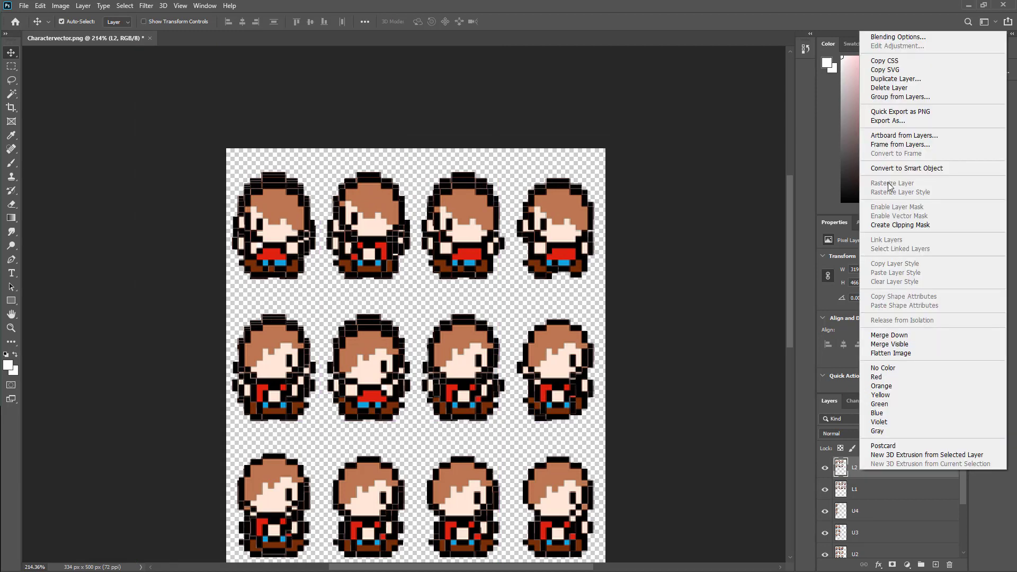
pyautogui.click(893, 78)
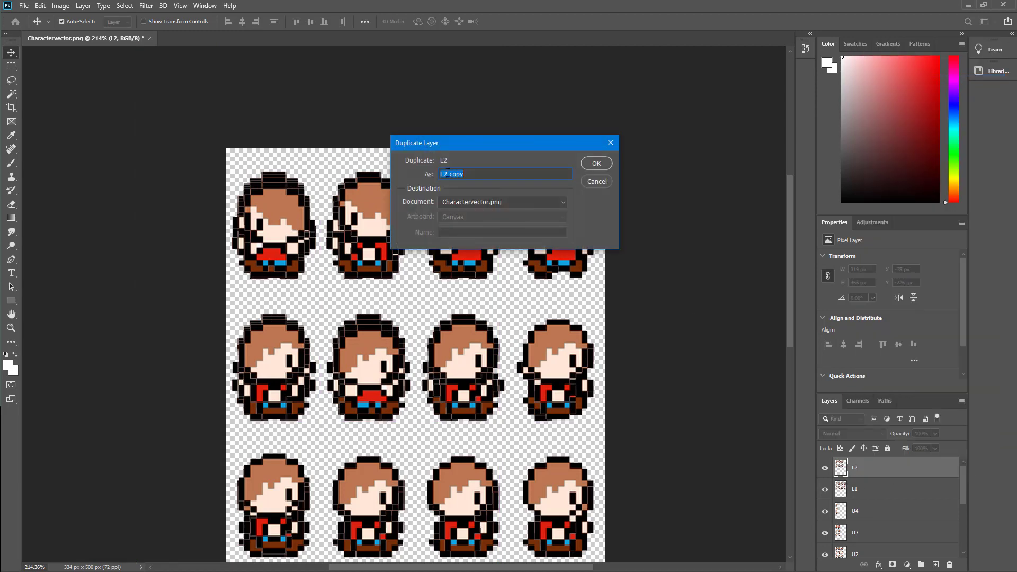
pyautogui.write('L3')
pyautogui.press('Return')
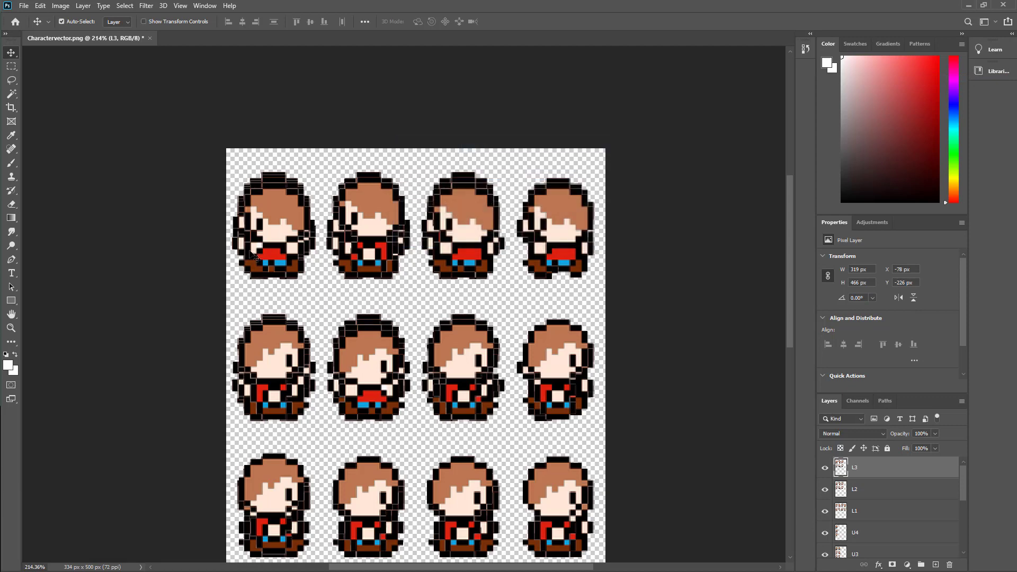
pyautogui.moveTo(366, 220); pyautogui.dragTo(266, 223)
# - Duplicate layer L3 as L4 and shift it left to X -246 px, placing its fourth left-facing sprite at the first sprite position
pyautogui.rightClick(850, 468)
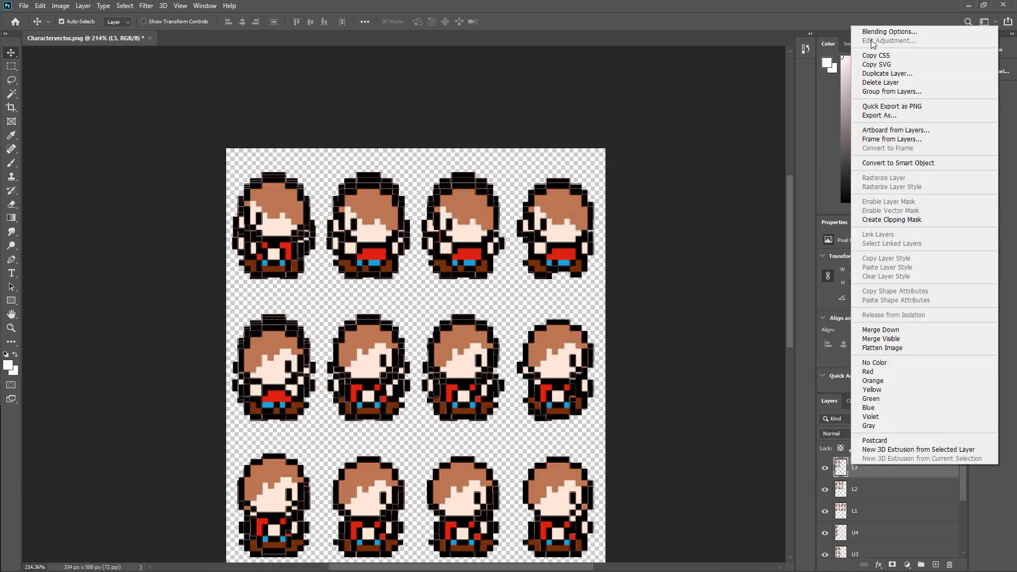
pyautogui.click(887, 73)
pyautogui.moveTo(442, 174); pyautogui.dragTo(498, 175)
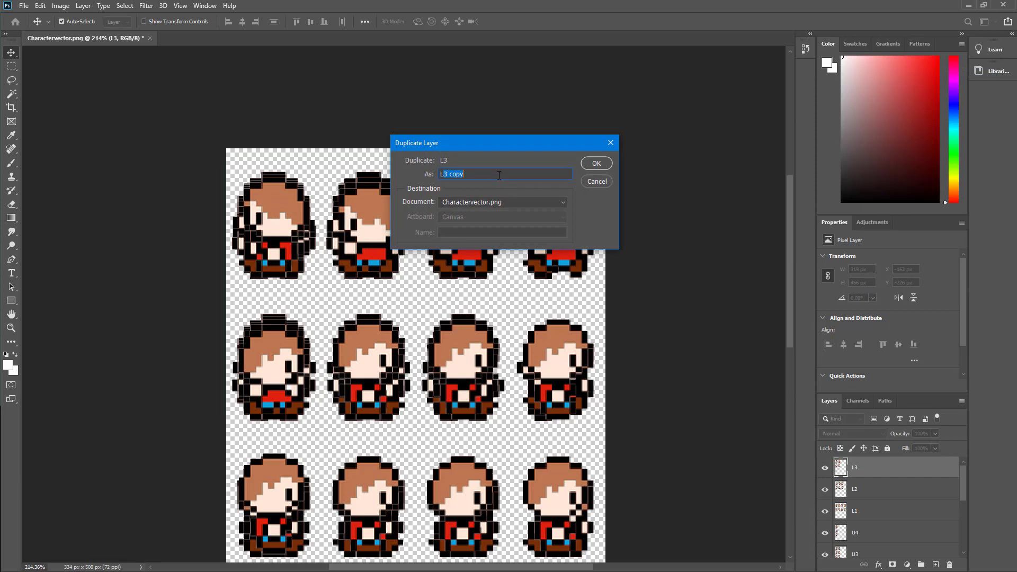
pyautogui.write('L4')
pyautogui.press('Return')
pyautogui.moveTo(373, 238); pyautogui.dragTo(279, 235)
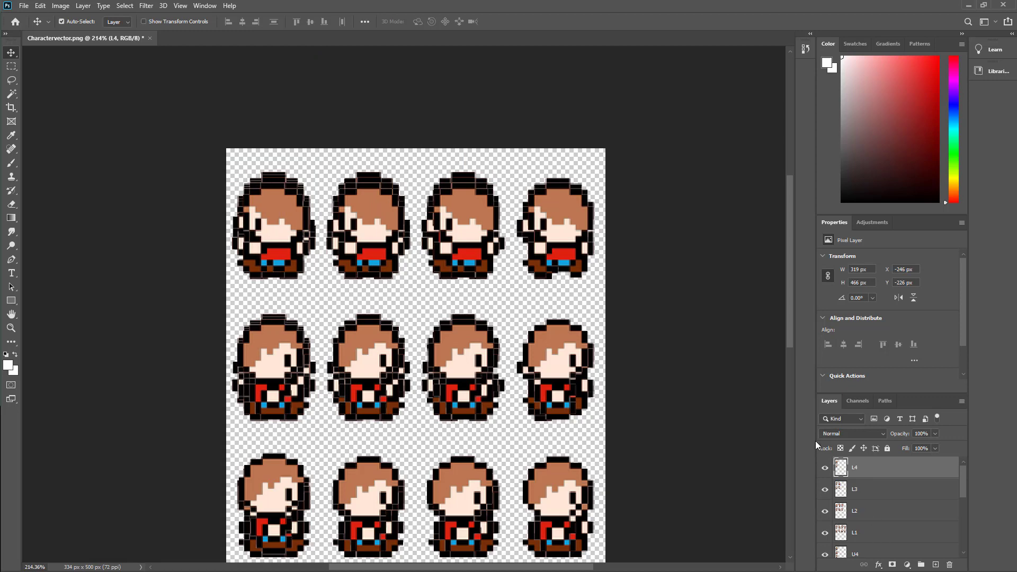
# - Duplicate layer L4 as R1 and move it to X 5 px, Y -355 px, placing its first right-facing sprite at the first sprite position
pyautogui.rightClick(854, 469)
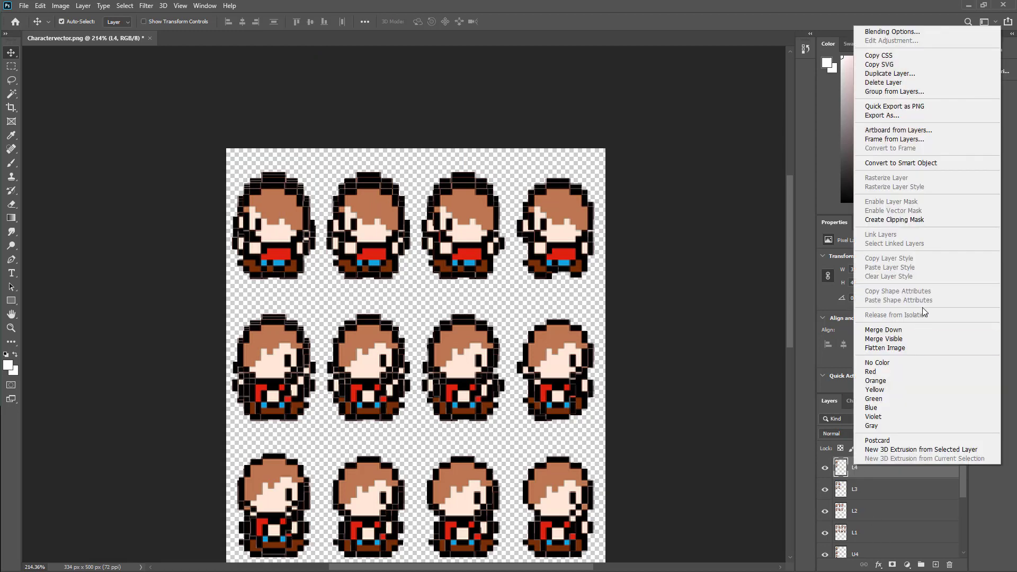
pyautogui.click(906, 74)
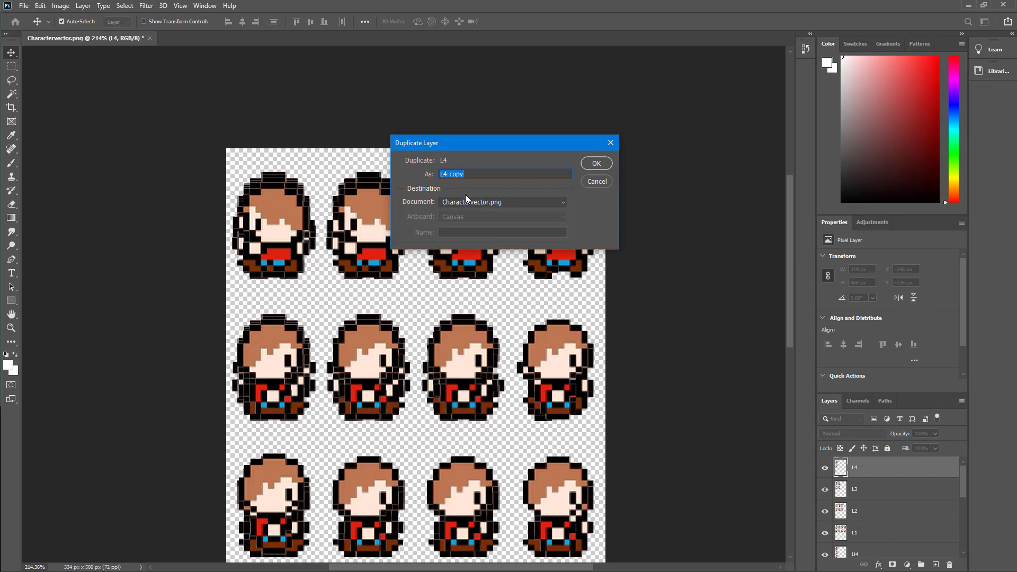
pyautogui.press('Return')
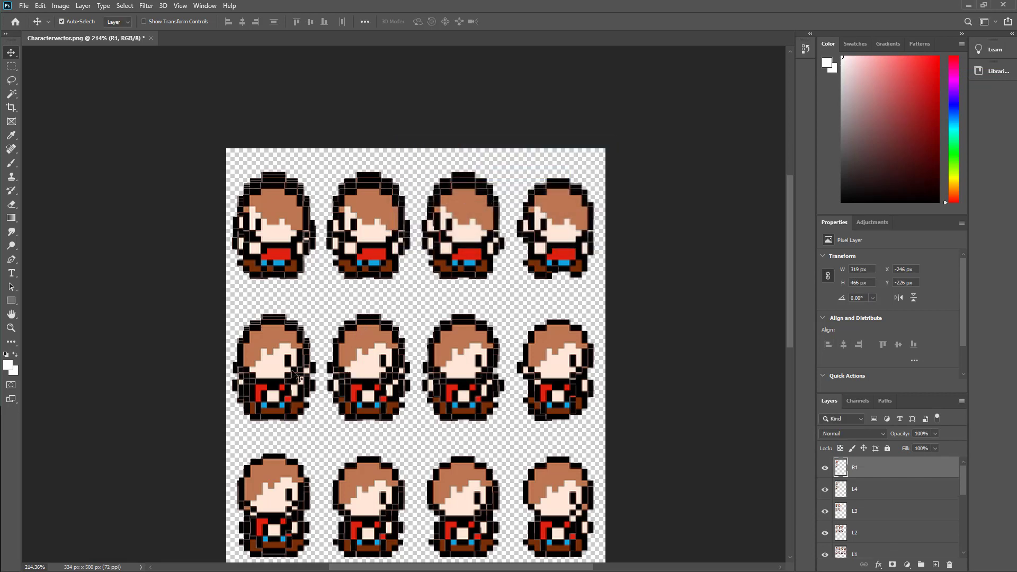
pyautogui.moveTo(296, 375); pyautogui.dragTo(599, 205)
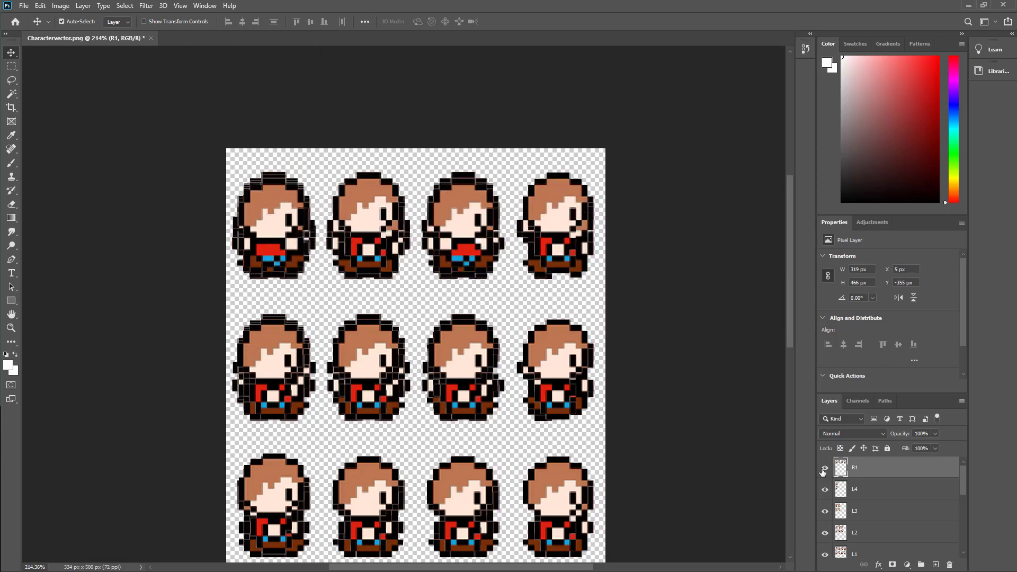
# - Duplicate layer R1 as R2 and shift it left to X -78 px, placing its second right-facing sprite at the first sprite position
pyautogui.rightClick(842, 469)
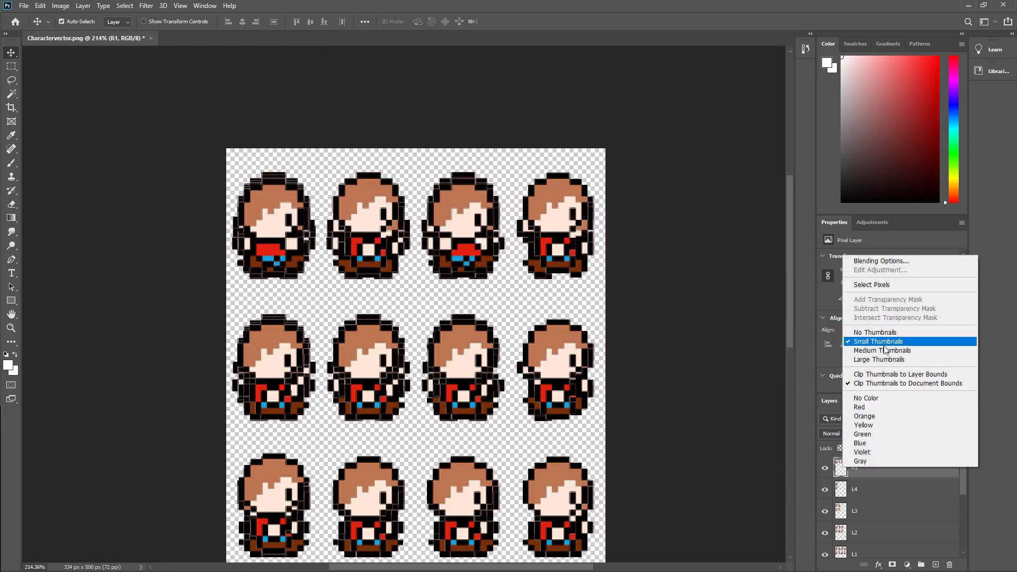
pyautogui.click(817, 390)
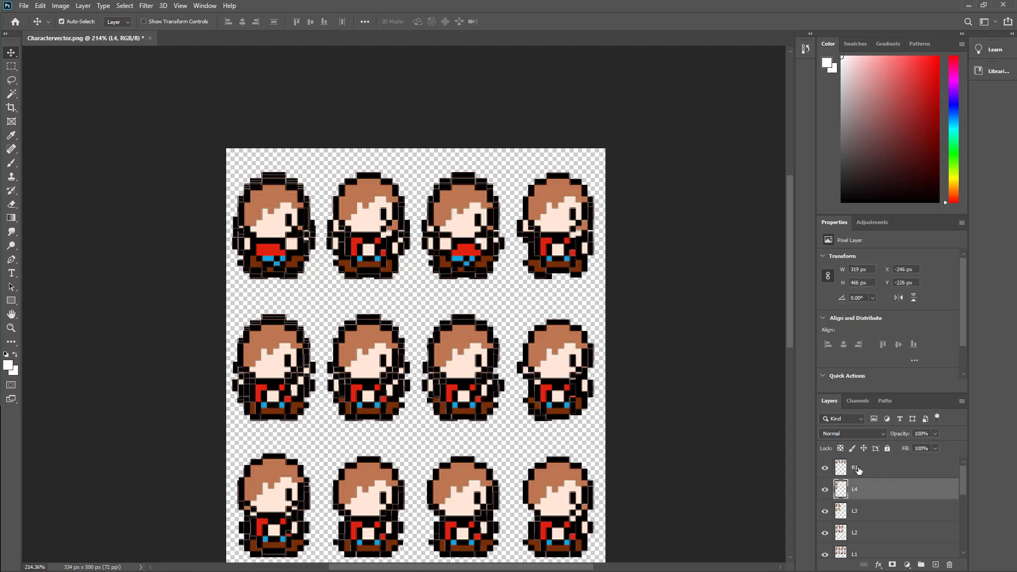
pyautogui.rightClick(858, 468)
pyautogui.click(894, 75)
pyautogui.click(499, 175)
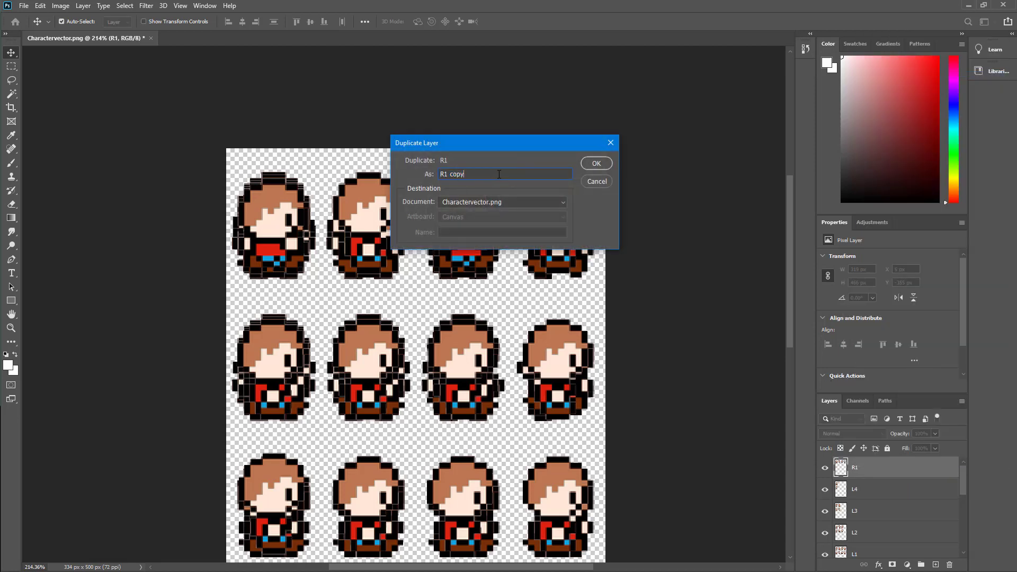
pyautogui.hotkey('ctrl', 'a')
pyautogui.write('R2')
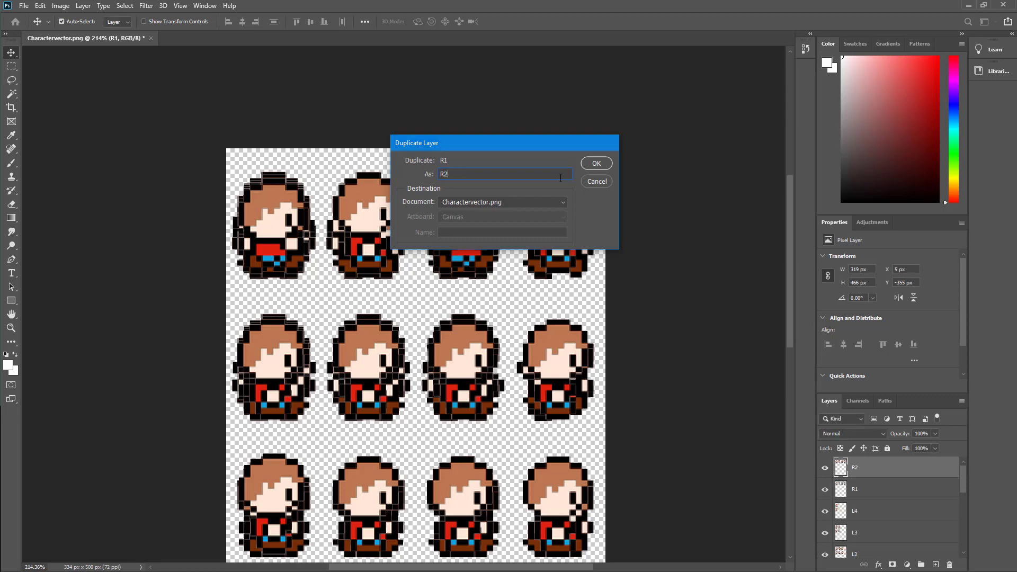
pyautogui.press('Return')
pyautogui.moveTo(380, 212); pyautogui.dragTo(291, 217)
# - Duplicate layer R2 as R3 and shift it left to X -162 px, placing its third right-facing sprite at the first sprite position
pyautogui.rightClick(857, 467)
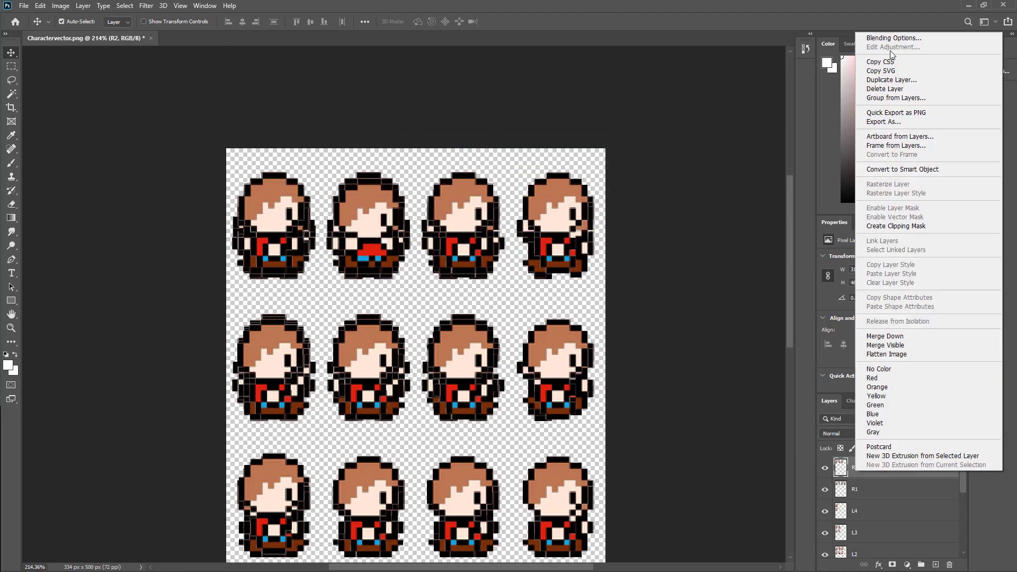
pyautogui.click(891, 79)
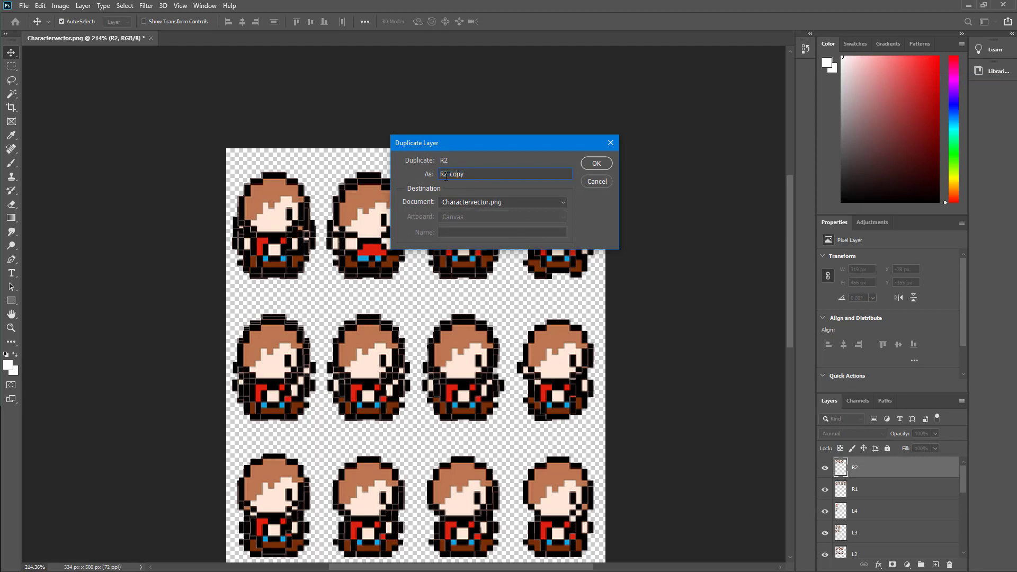
pyautogui.write('R3')
pyautogui.press('Return')
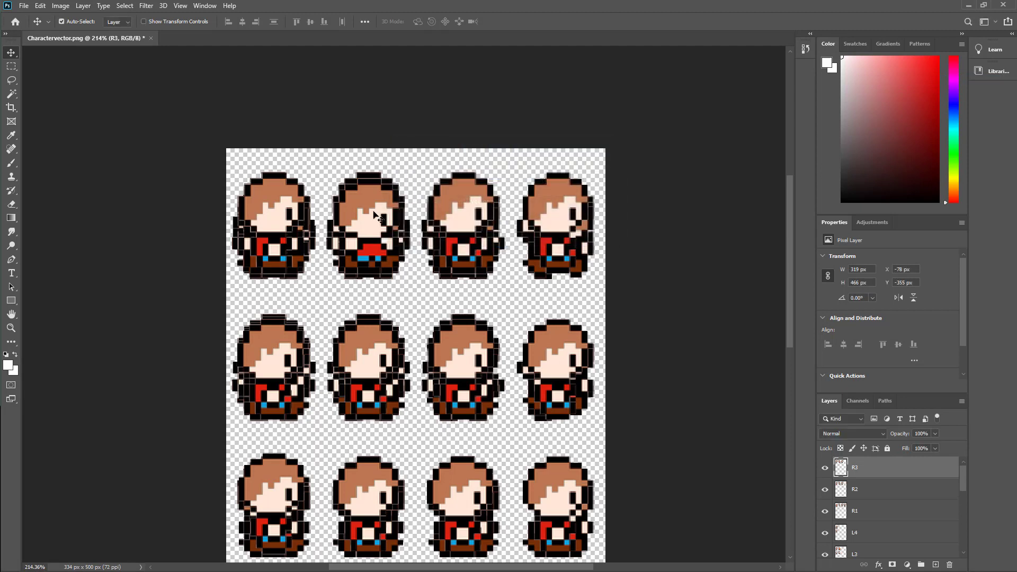
pyautogui.moveTo(373, 214); pyautogui.dragTo(278, 215)
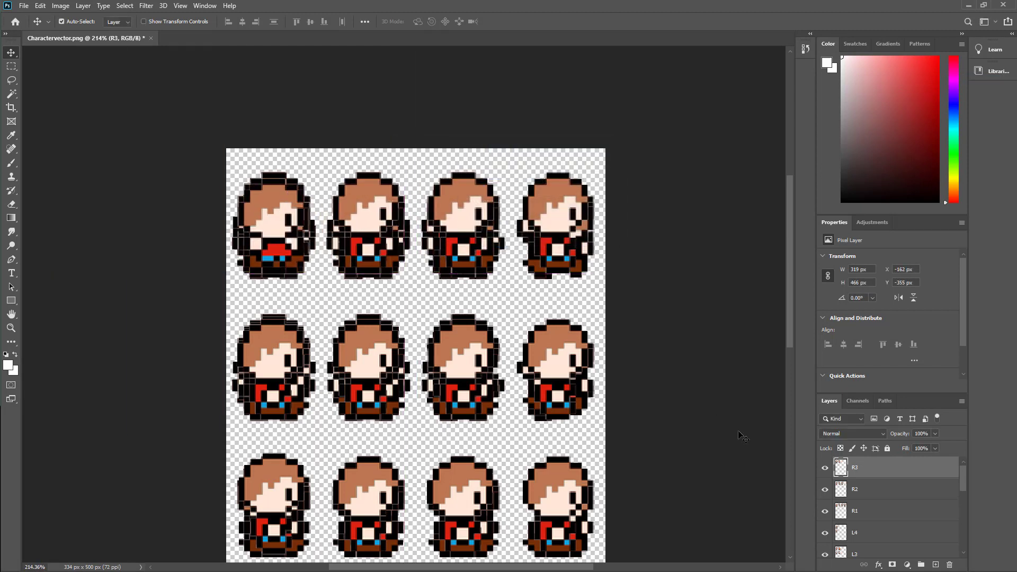
# - Duplicate layer R3 as R4, shift it left to X -246 px to align its fourth right-facing sprite, and deselect the layer
pyautogui.rightClick(846, 464)
pyautogui.rightClick(862, 484)
pyautogui.rightClick(853, 469)
pyautogui.click(900, 75)
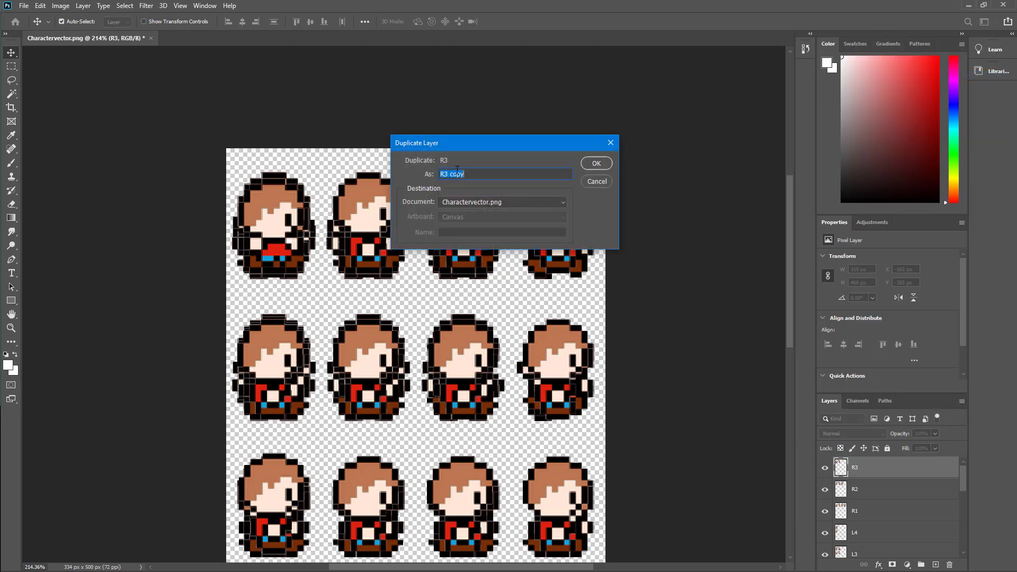
pyautogui.write('R4')
pyautogui.press('Return')
pyautogui.moveTo(349, 214); pyautogui.dragTo(265, 215)
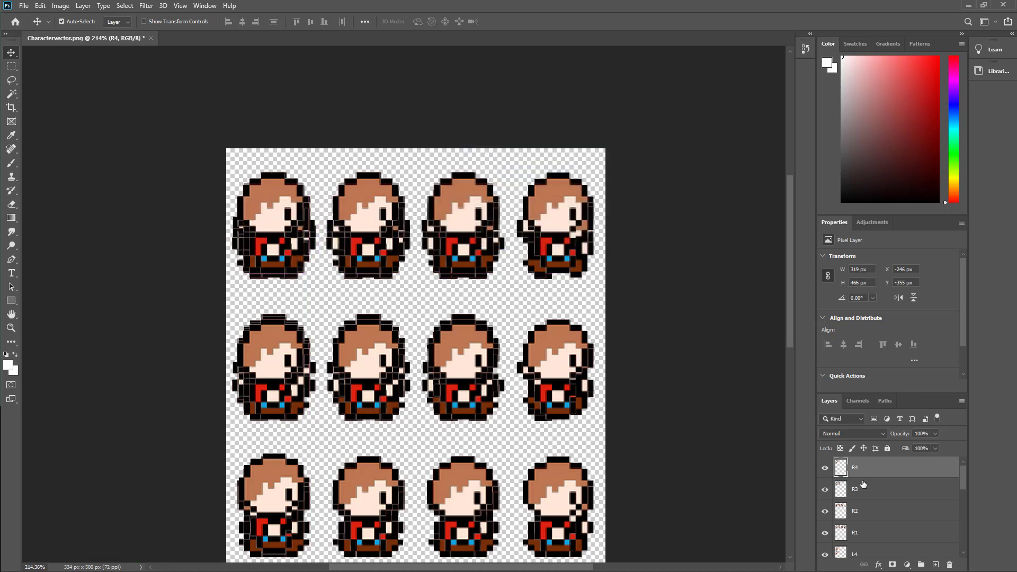
pyautogui.click(88, 182)
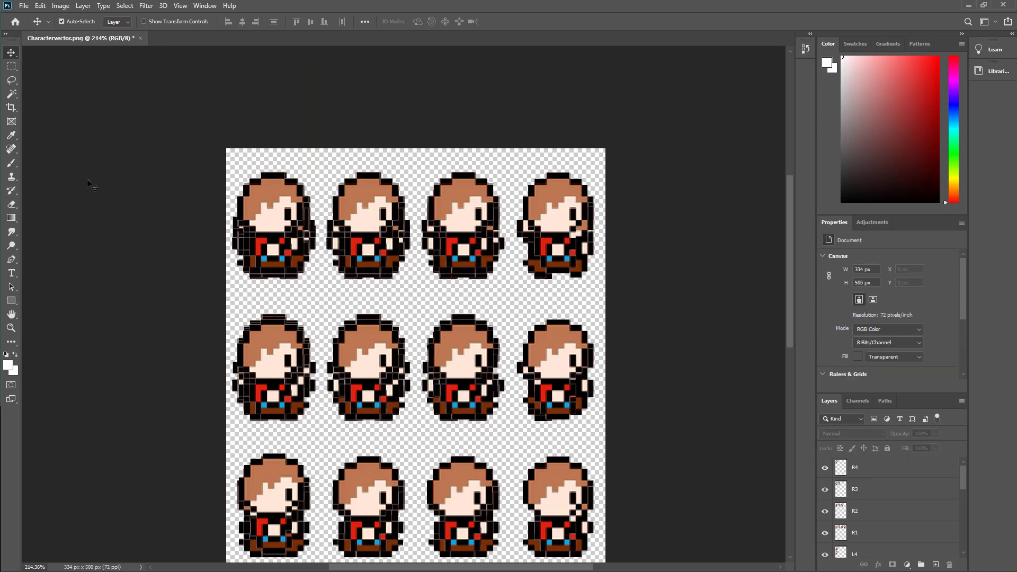
# - Crop the canvas to 85 × 136 px around the first sprite position
pyautogui.click(15, 106)
pyautogui.scroll(-4, 585, 365)
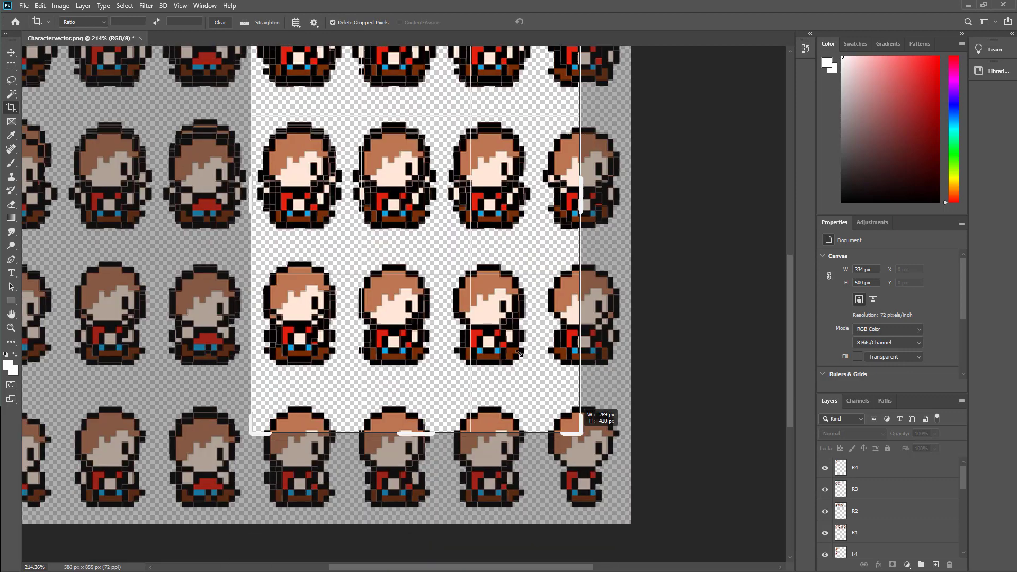
pyautogui.moveTo(404, 136)
pyautogui.mouseDown()
pyautogui.moveTo(431, 238)
pyautogui.moveTo(460, 282)
pyautogui.mouseUp()
pyautogui.hotkey('ctrl', 'z')
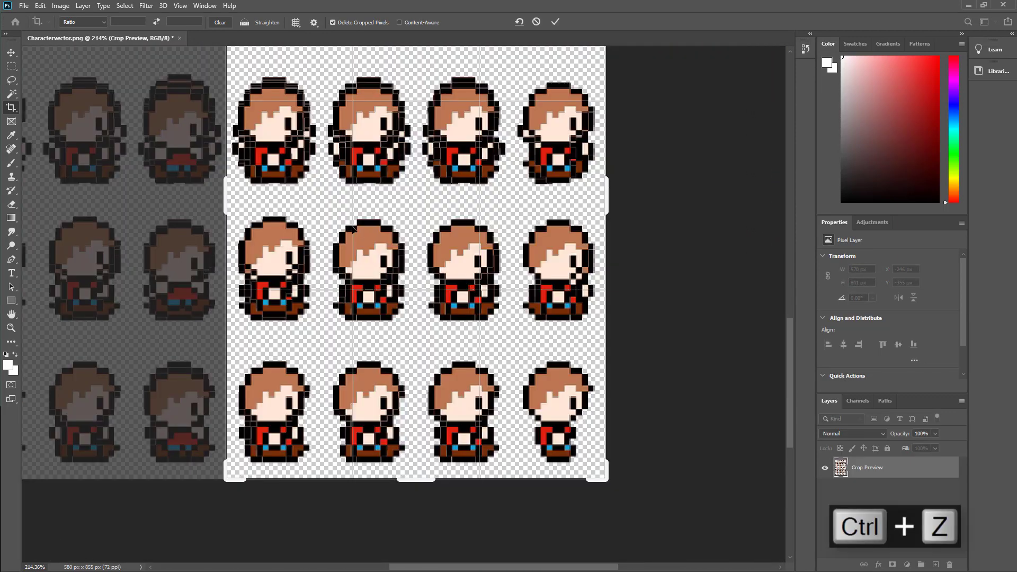
pyautogui.scroll(3, 348, 229)
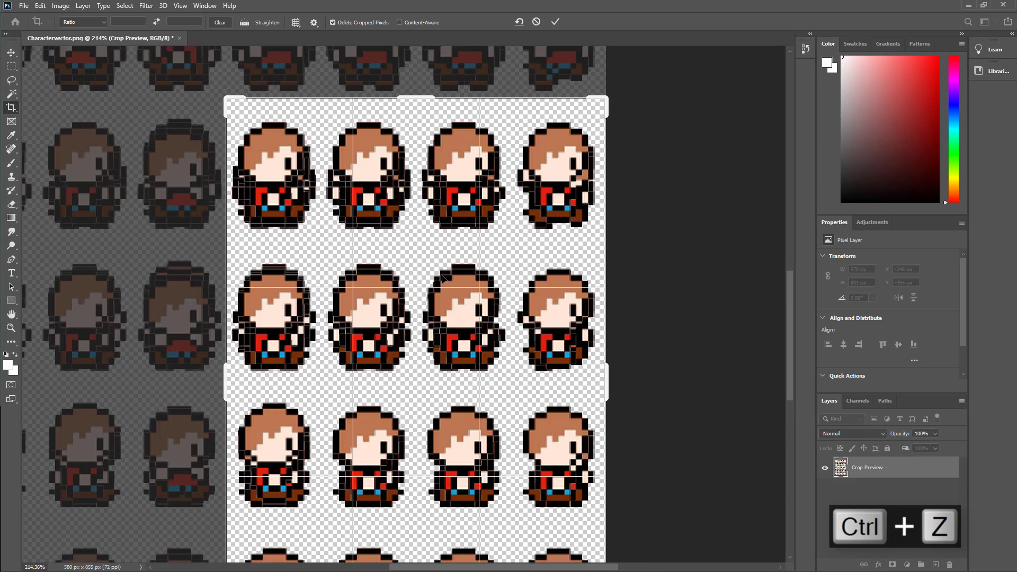
pyautogui.scroll(-4, 592, 484)
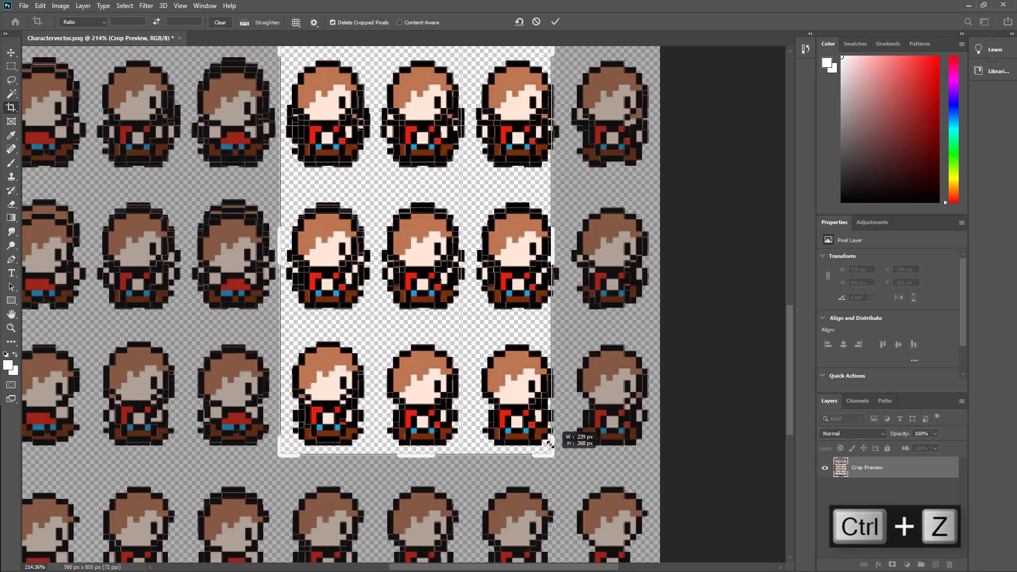
pyautogui.moveTo(393, 179); pyautogui.dragTo(466, 325)
pyautogui.press('Return')
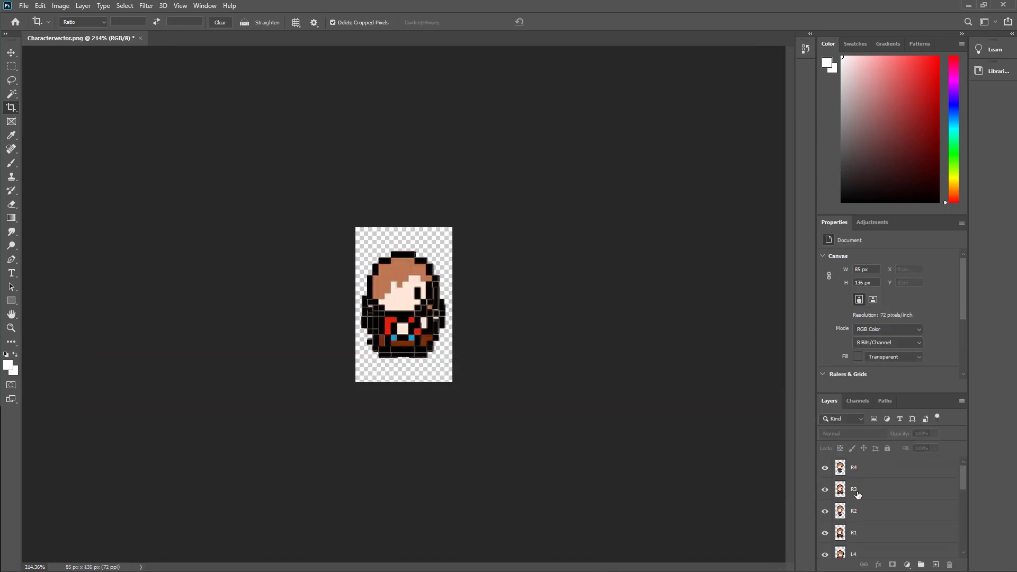
# - Toggle the visibility of layers R4 and R3 off and on to check the alignment of the stacked frames
pyautogui.click(824, 467)
pyautogui.click(825, 490)
pyautogui.click(825, 490)
pyautogui.click(825, 468)
# - Save the layered document to the Desktop as retrocharacter.psd in Photoshop format with Maximize Compatibility on
pyautogui.click(24, 5)
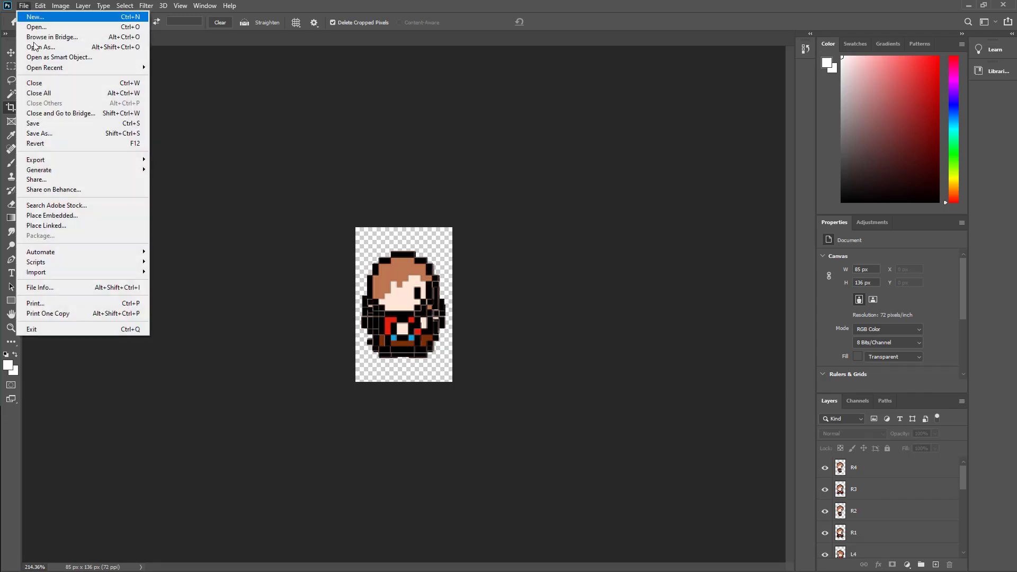
pyautogui.click(65, 136)
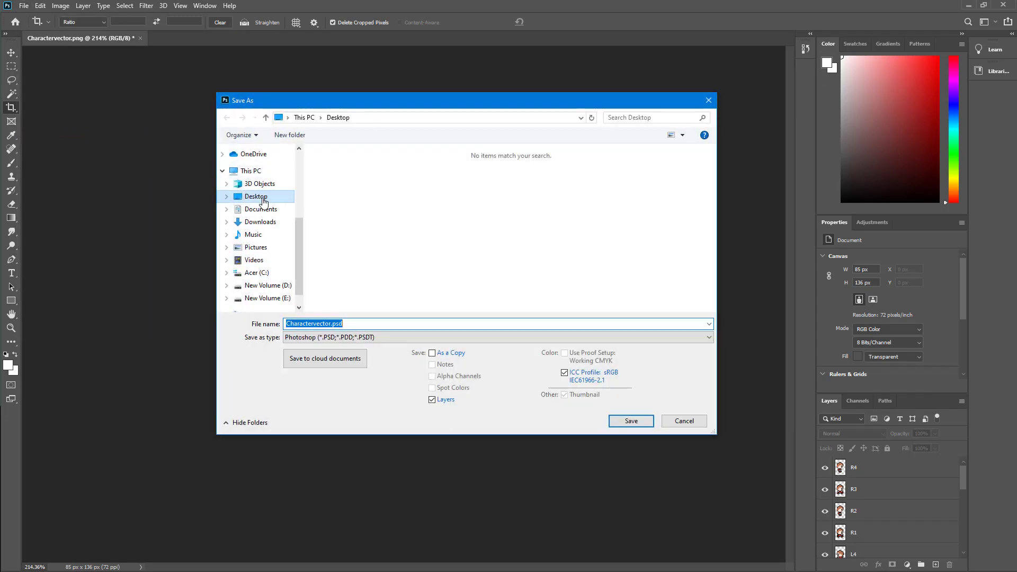
pyautogui.moveTo(333, 324); pyautogui.dragTo(191, 324)
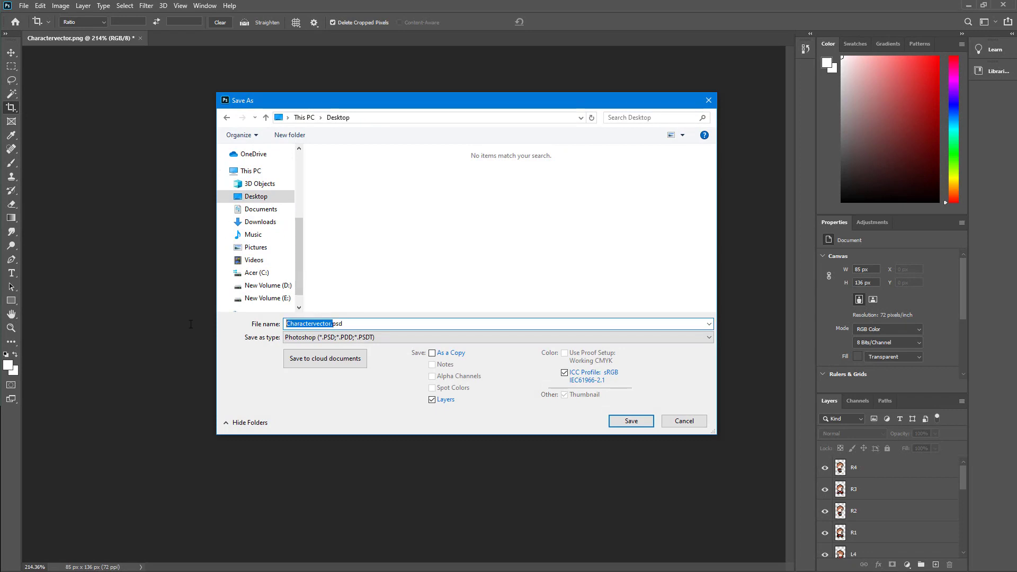
pyautogui.press('BackSpace')
pyautogui.write('retrocharacter')
pyautogui.click(628, 422)
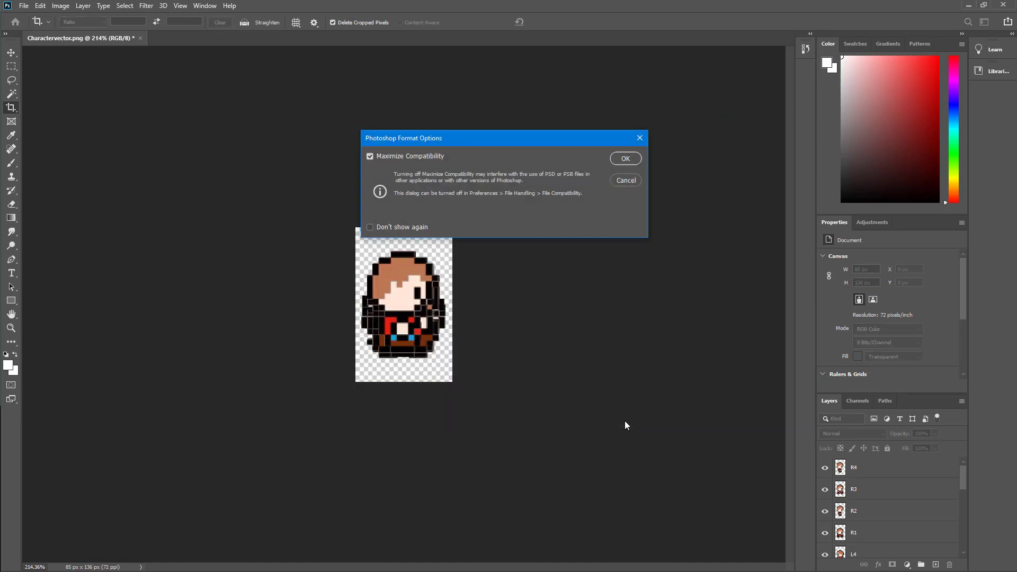
pyautogui.click(626, 159)
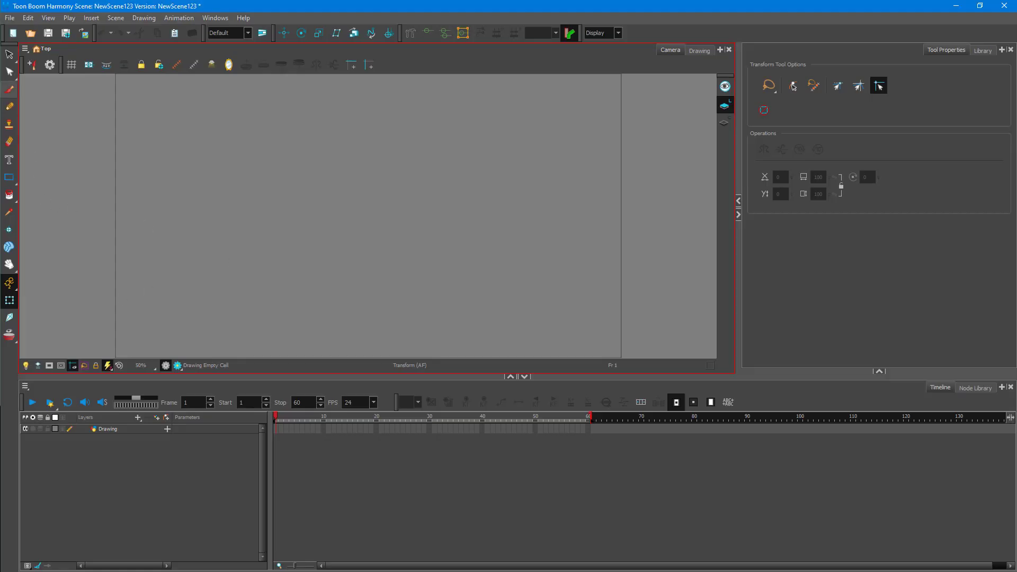
# - Switch to Toon Boom Harmony and choose retrocharacter.psd from the Desktop as the image to import
pyautogui.click(10, 18)
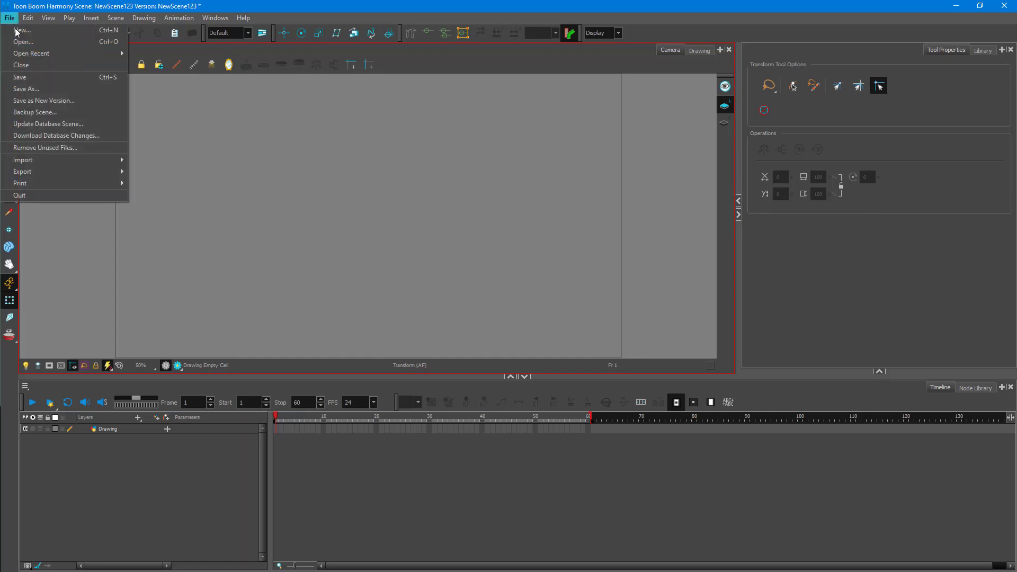
pyautogui.moveTo(80, 160)
pyautogui.click(177, 174)
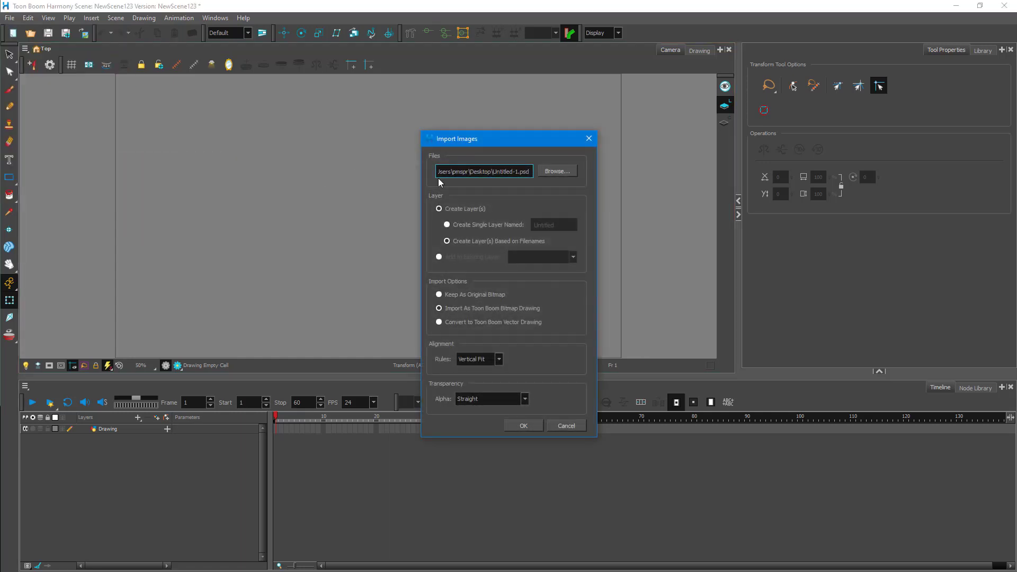
pyautogui.click(561, 172)
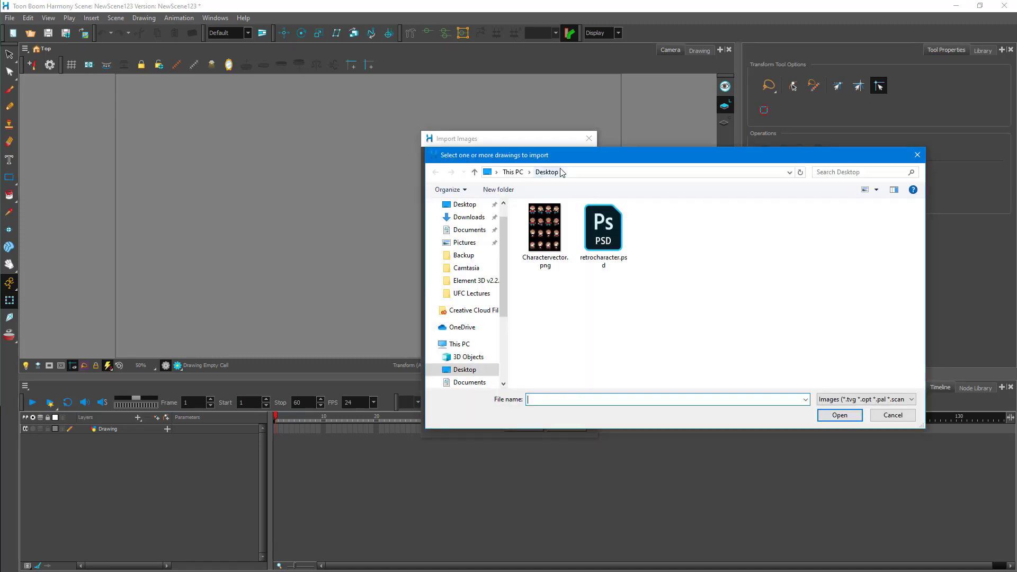
pyautogui.click(615, 247)
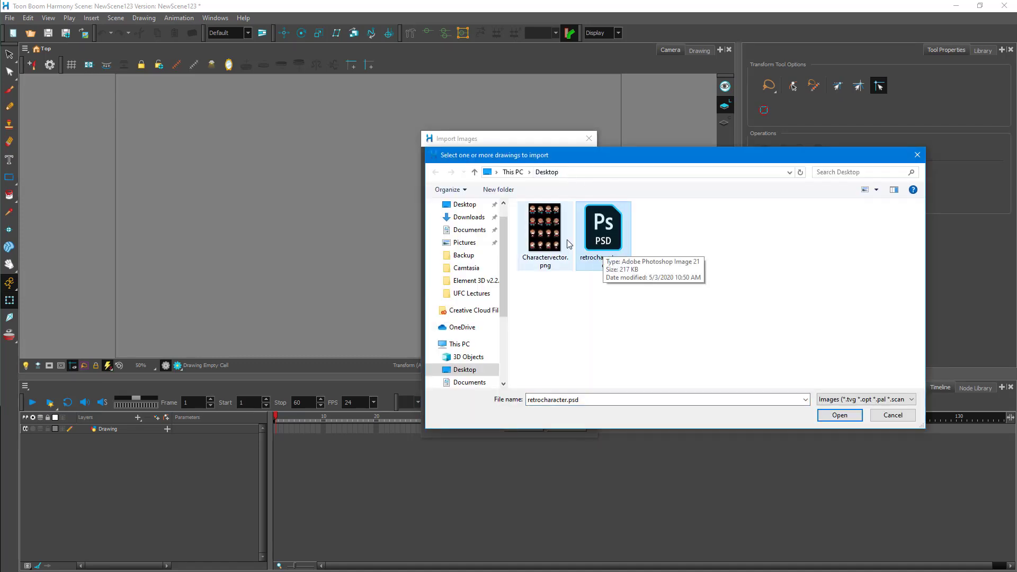
pyautogui.click(842, 416)
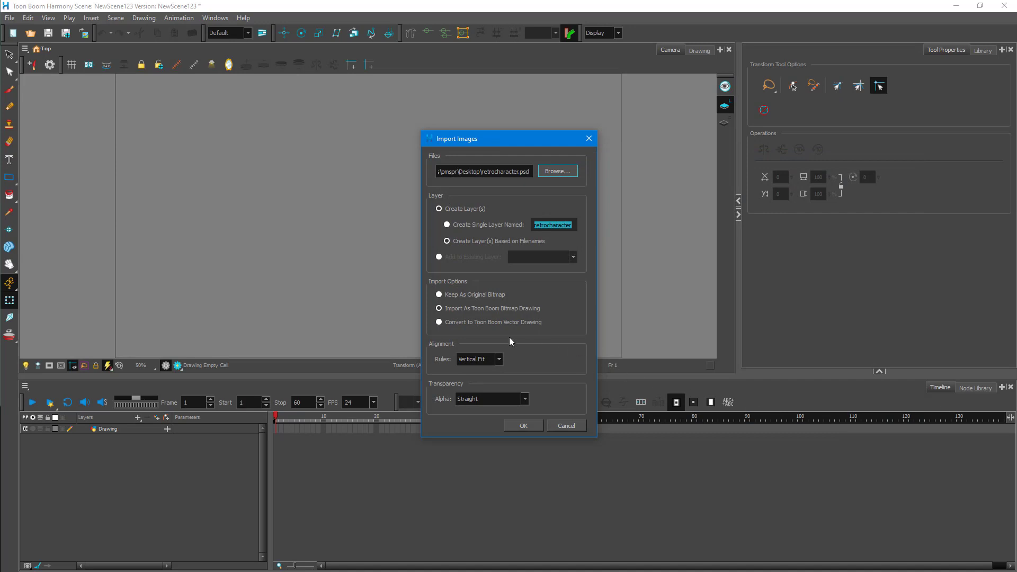
# - Import the file as a Toon Boom bitmap drawing, creating Groups as Layers with Straight transparency and Vertical Fit alignment
pyautogui.click(475, 307)
pyautogui.click(527, 427)
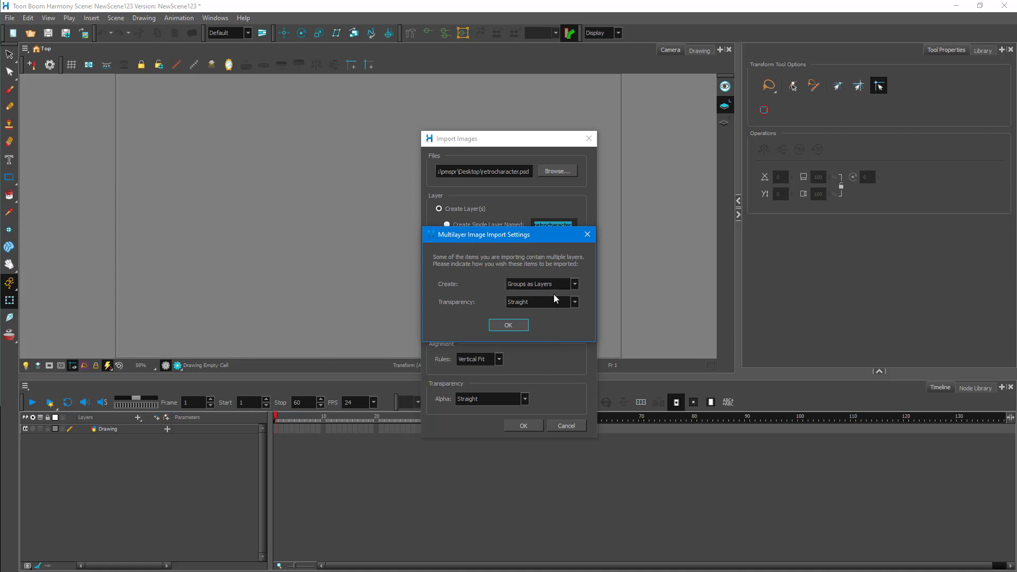
pyautogui.click(527, 284)
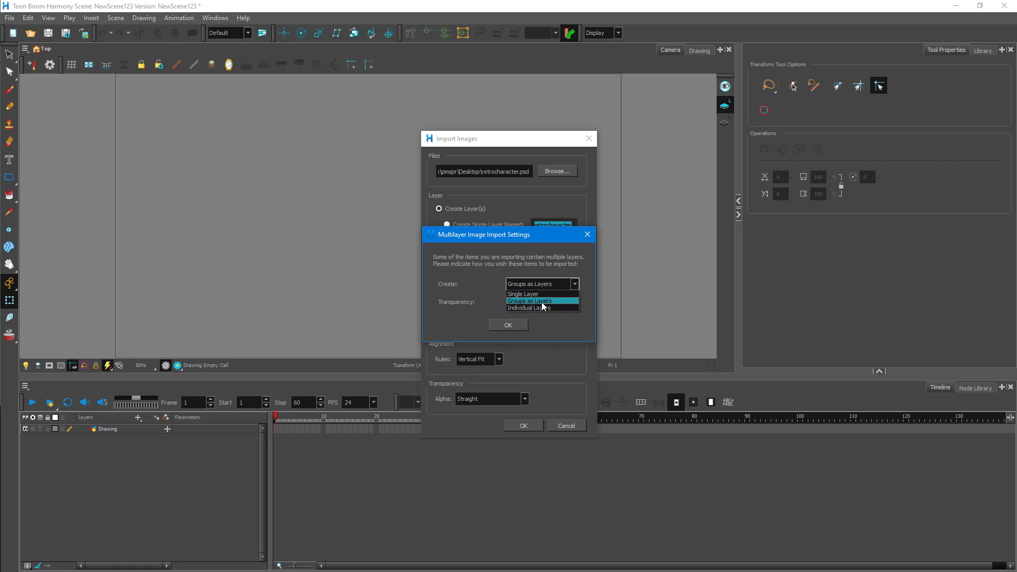
pyautogui.click(541, 301)
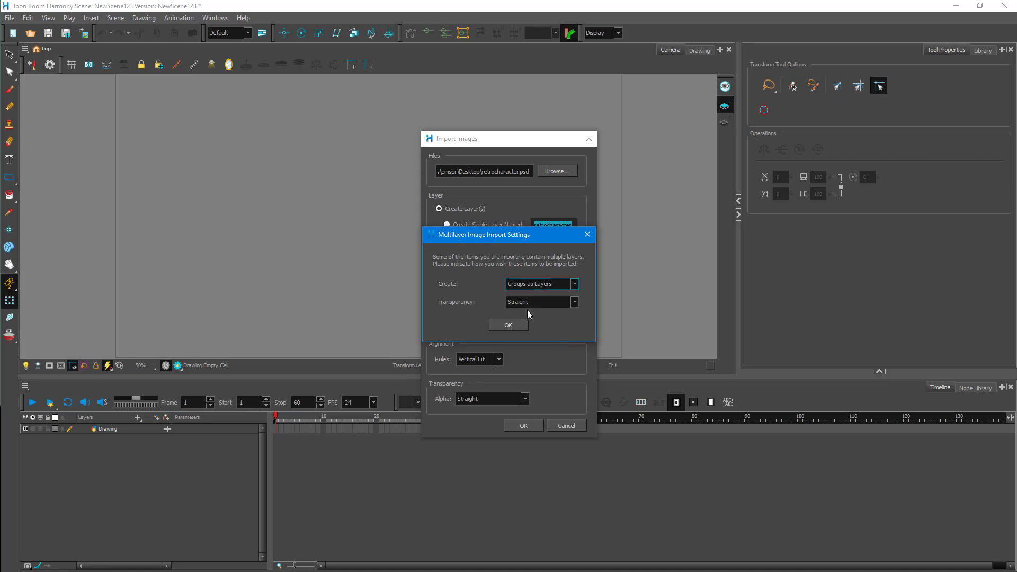
pyautogui.click(519, 324)
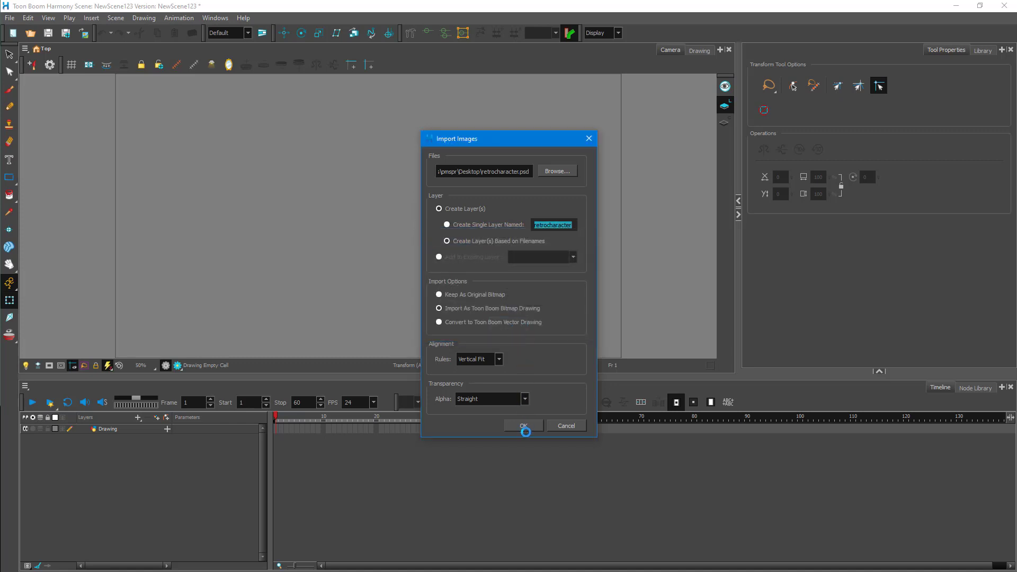
pyautogui.click(524, 427)
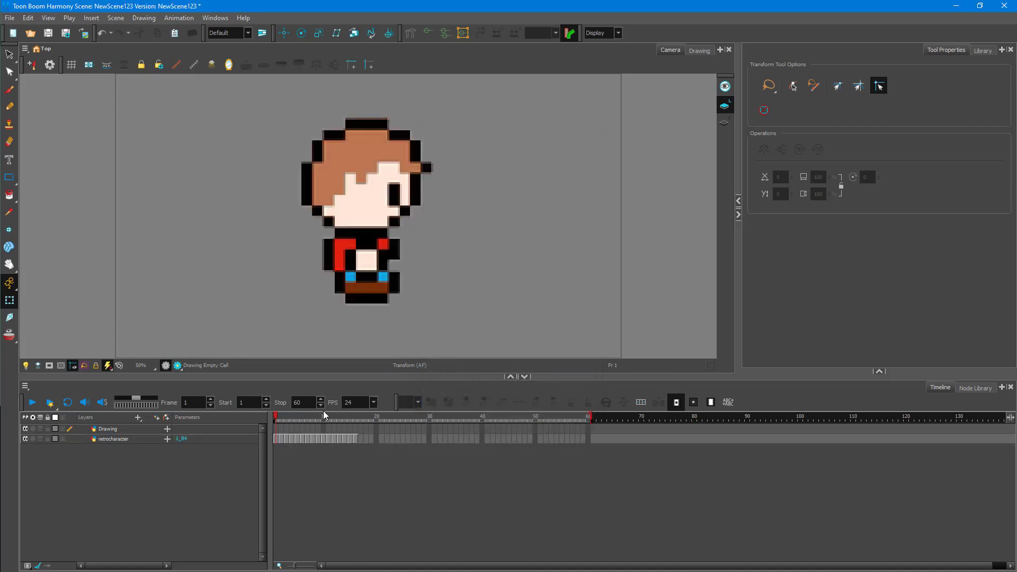
# - Clear the drawing exposures after frame 1 on the retrocharacter layer
pyautogui.moveTo(275, 416); pyautogui.dragTo(253, 433)
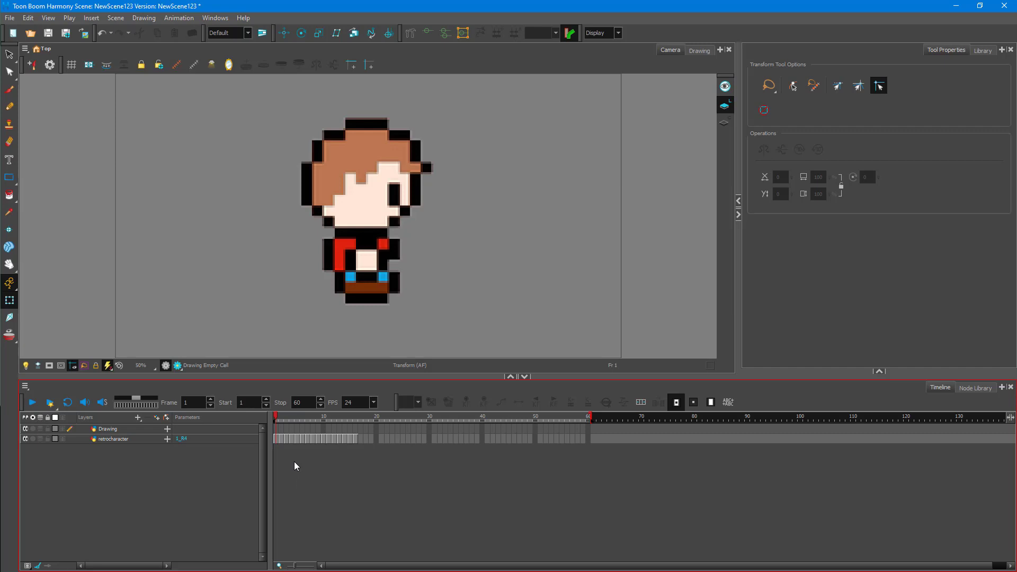
pyautogui.moveTo(377, 439); pyautogui.dragTo(285, 449)
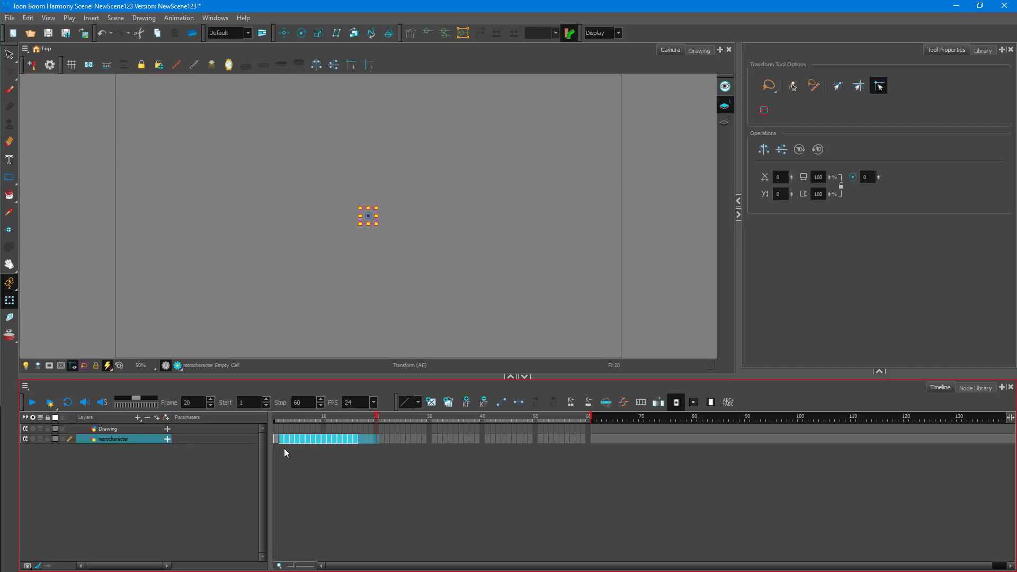
pyautogui.click(284, 448)
pyautogui.click(282, 415)
pyautogui.moveTo(371, 439); pyautogui.dragTo(319, 442)
pyautogui.click(297, 421)
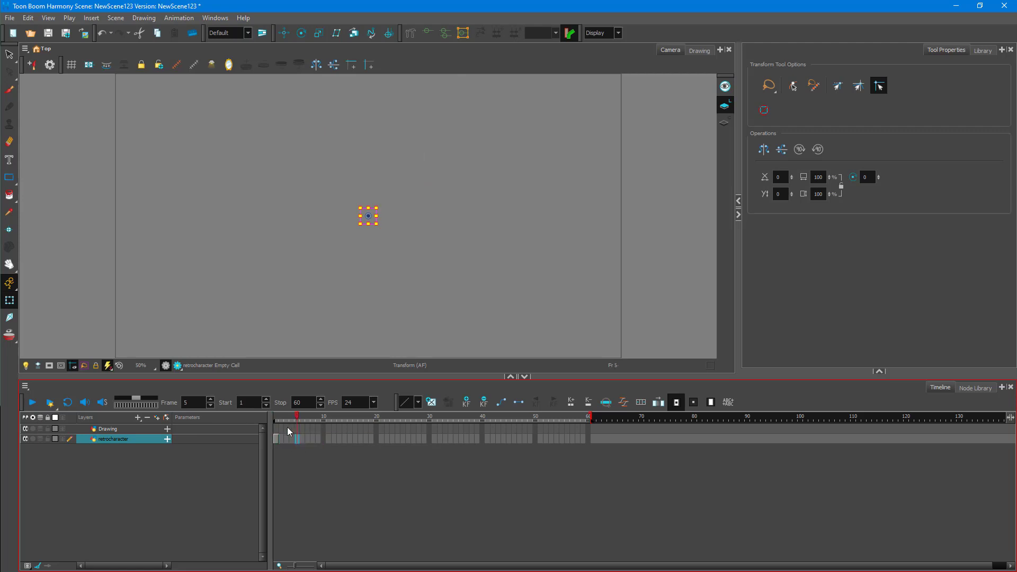
# - Show the Library's drawing substitution controls, try the substitution slider, and return to frame 1
pyautogui.click(981, 50)
pyautogui.moveTo(755, 168)
pyautogui.mouseDown()
pyautogui.moveTo(770, 168)
pyautogui.moveTo(723, 176)
pyautogui.mouseUp()
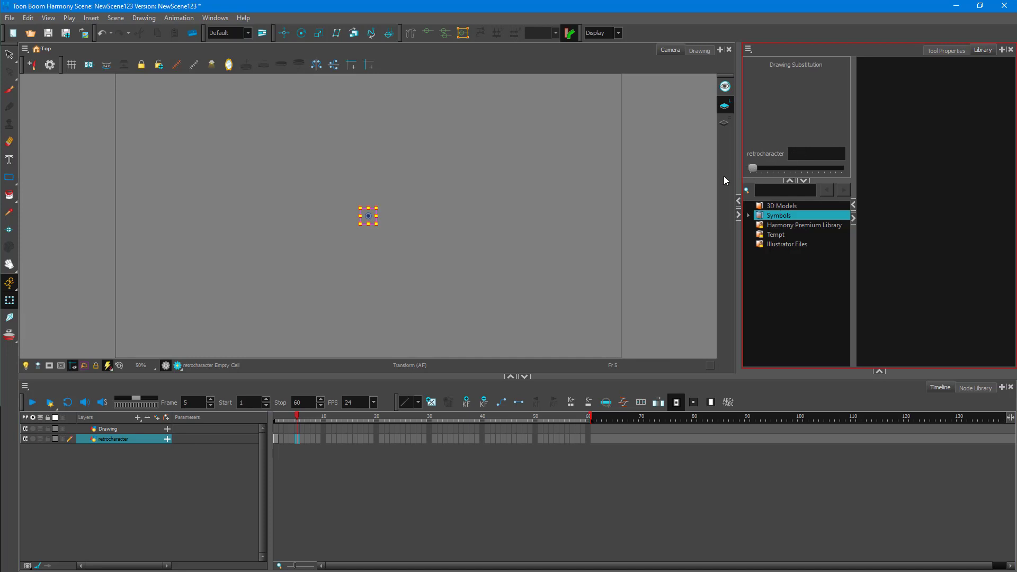
pyautogui.click(279, 416)
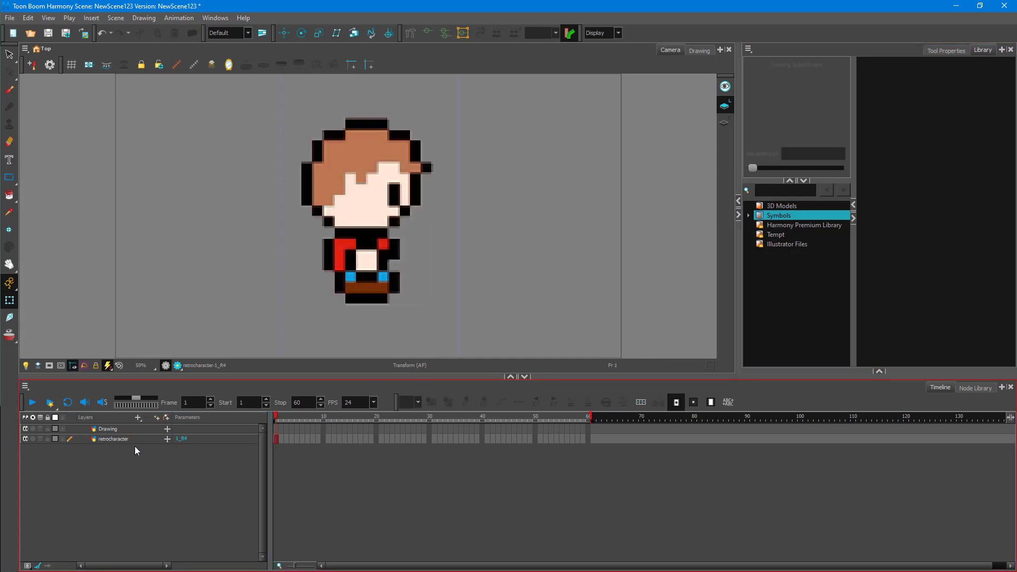
# - Delete the empty Drawing layer from the timeline
pyautogui.click(106, 429)
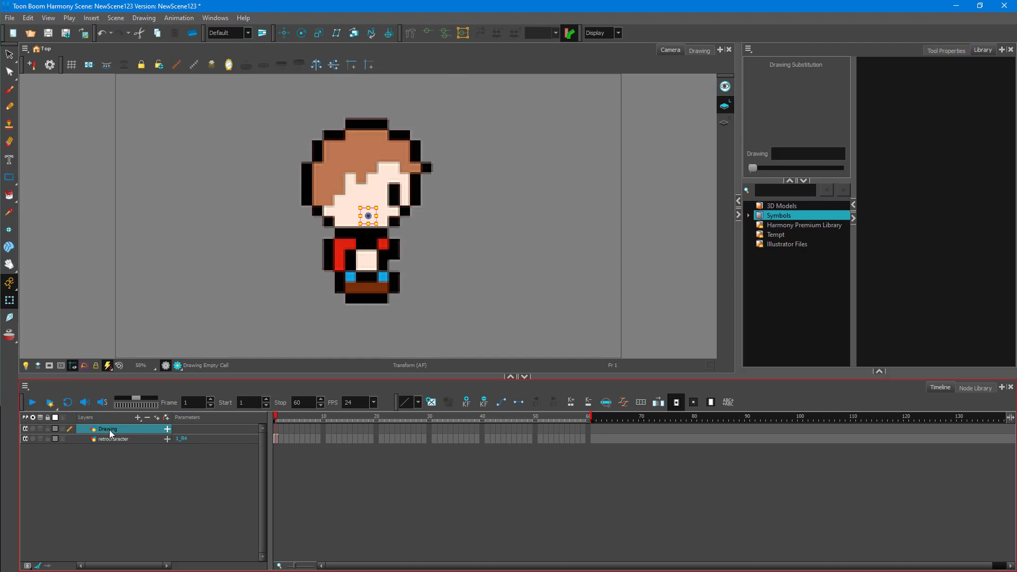
pyautogui.rightClick(109, 430)
pyautogui.click(159, 140)
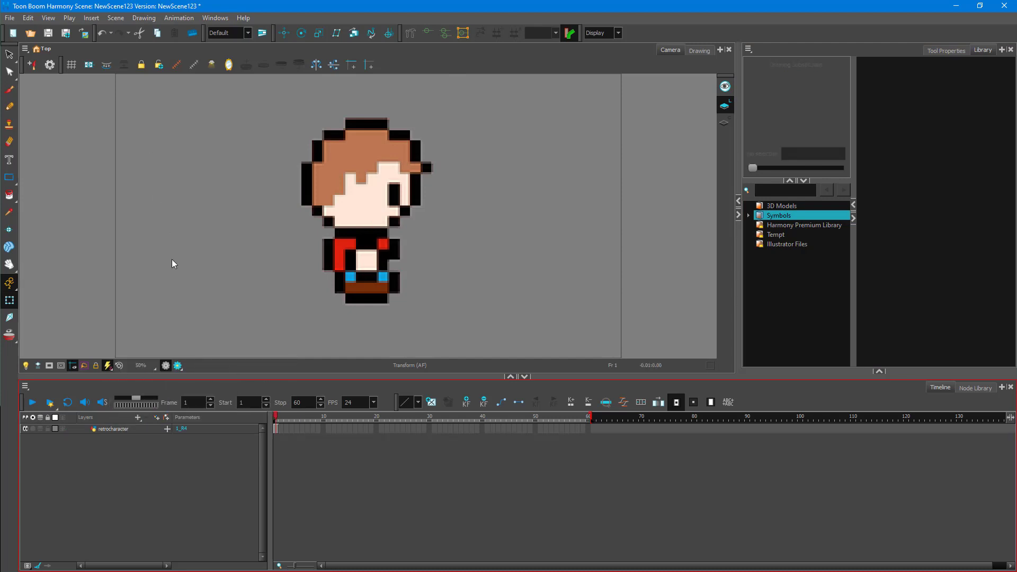
pyautogui.click(138, 418)
pyautogui.click(116, 469)
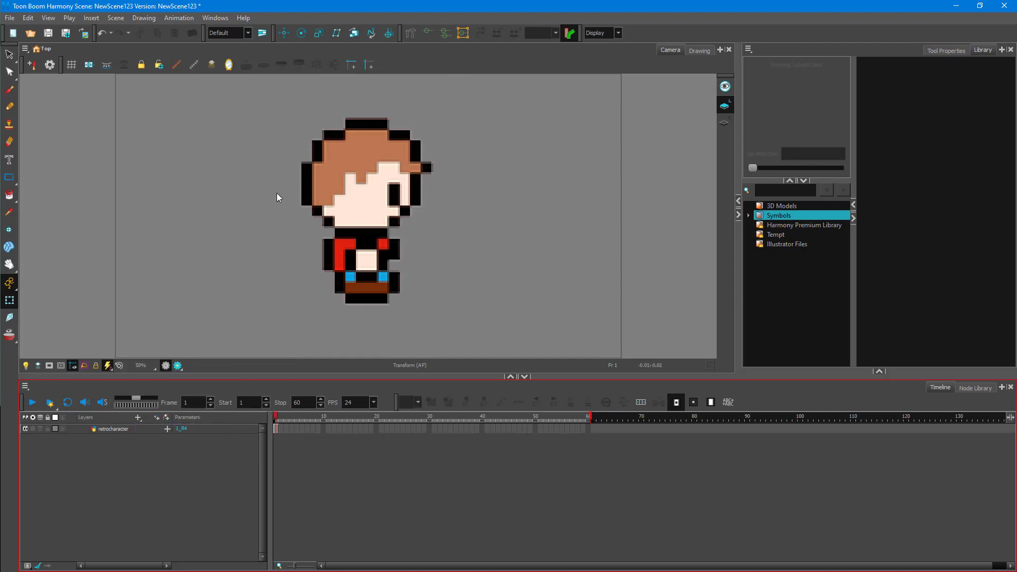
pyautogui.click(214, 17)
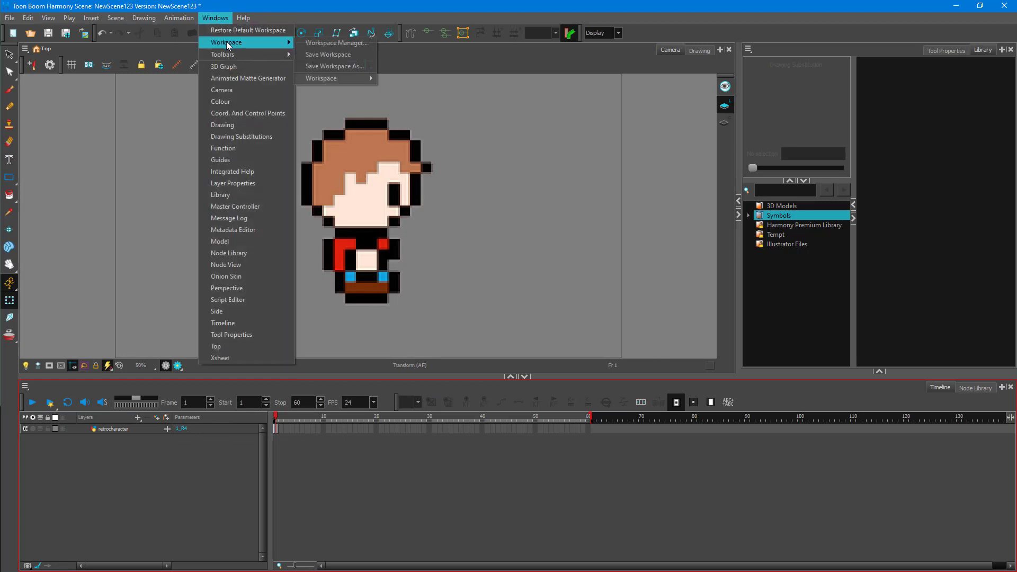
pyautogui.moveTo(245, 56)
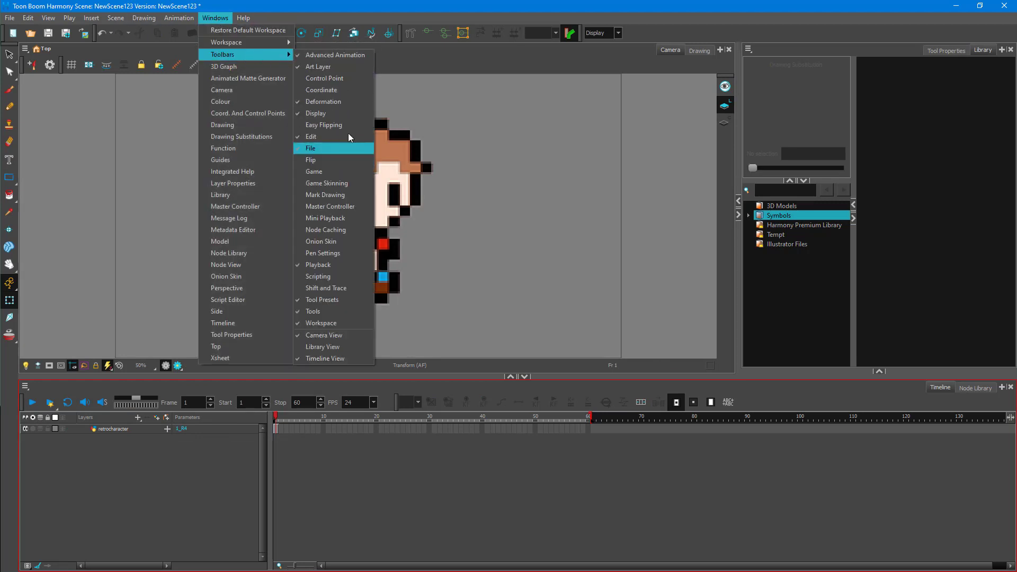
pyautogui.click(648, 32)
# - Set the scene display to Display All and add a peg layer to the timeline
pyautogui.click(617, 33)
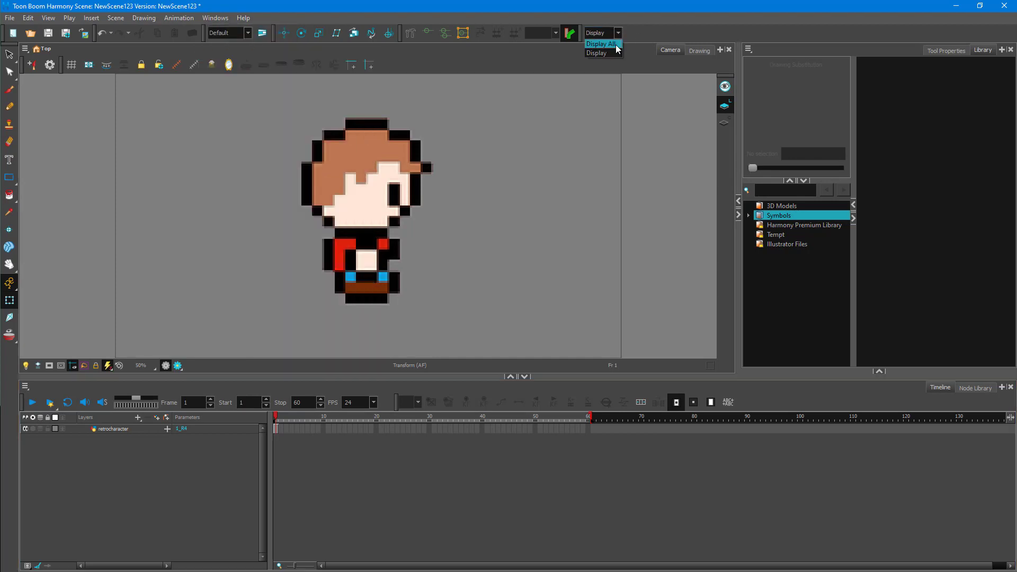
pyautogui.click(604, 44)
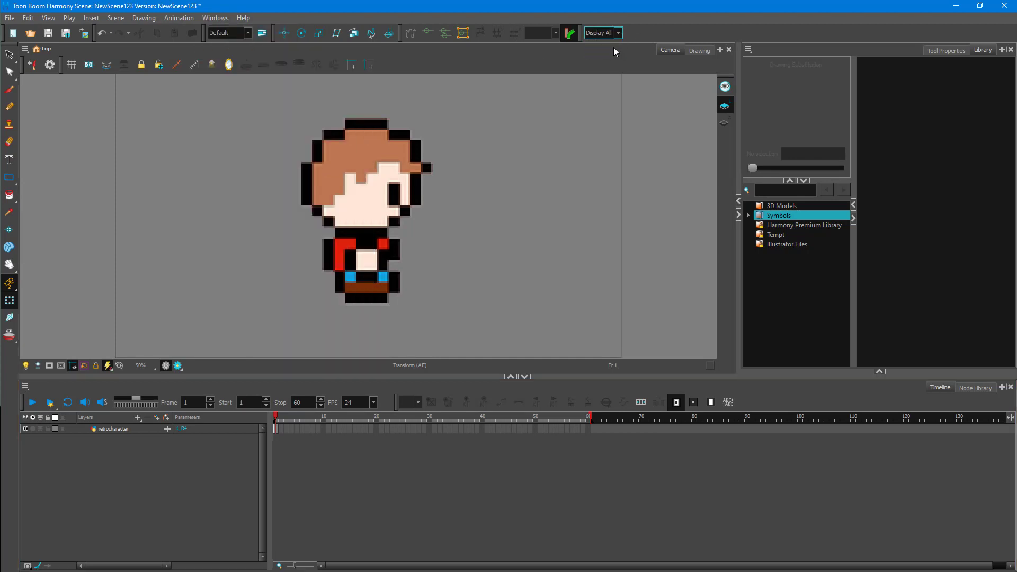
pyautogui.click(138, 418)
pyautogui.click(156, 521)
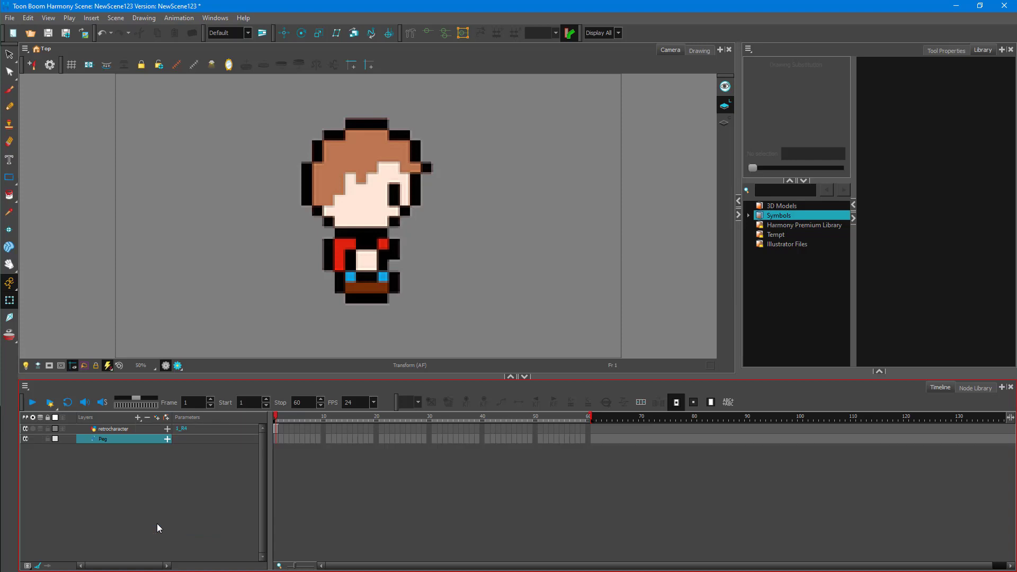
# - Parent the retrocharacter layer to the peg and scale the character down to about half size through the peg
pyautogui.moveTo(100, 430); pyautogui.dragTo(105, 443)
pyautogui.click(103, 428)
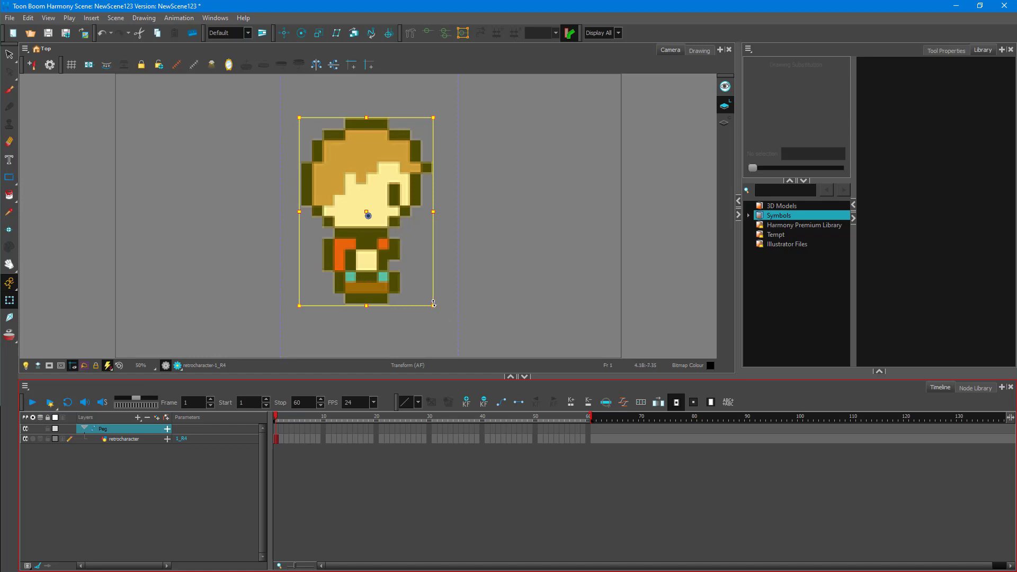
pyautogui.moveTo(434, 306); pyautogui.dragTo(409, 269)
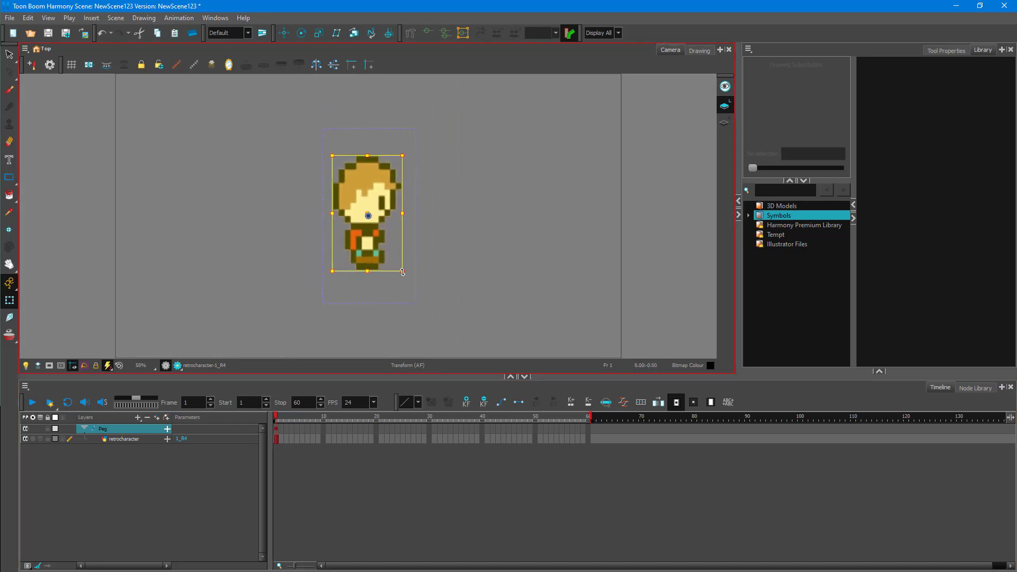
# - Undo the last scaling of the peg and clear the selection
pyautogui.hotkey('ctrl', 'z')
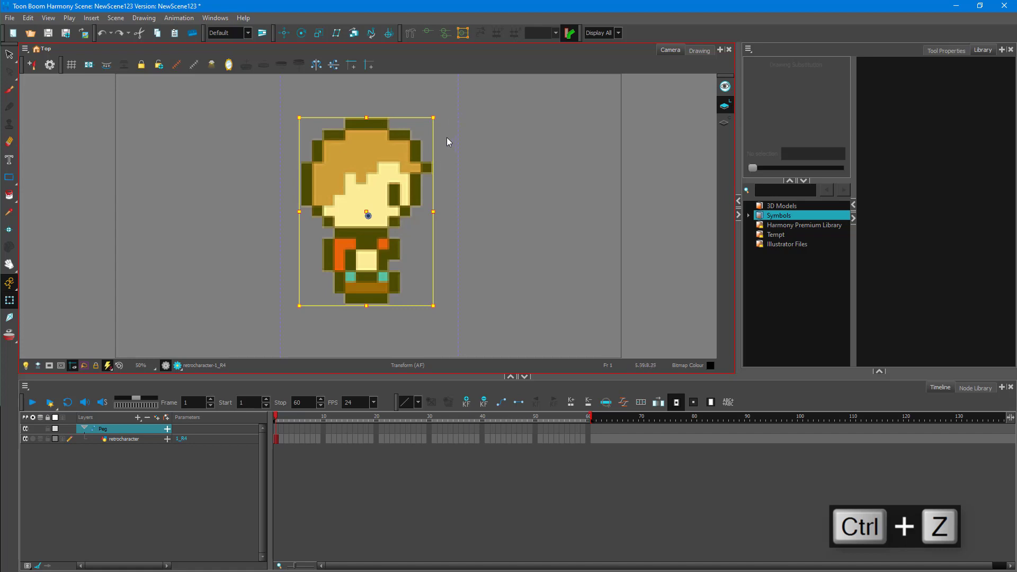
pyautogui.click(529, 261)
# - Set the retrocharacter layer's drawing substitution on frame 1 to the back-facing pose 1_U1
pyautogui.click(127, 439)
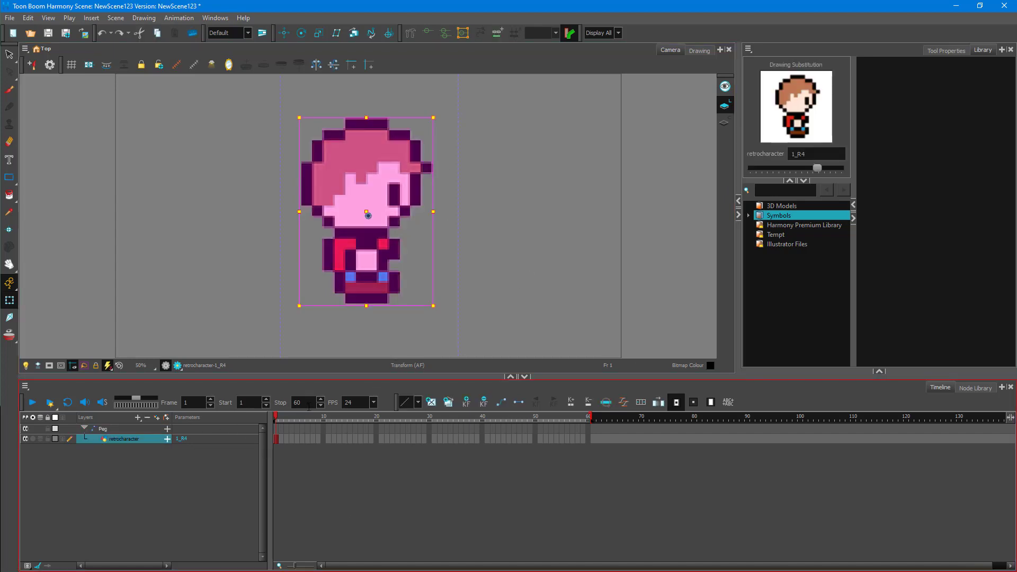
pyautogui.click(817, 168)
pyautogui.moveTo(799, 167)
pyautogui.mouseDown()
pyautogui.moveTo(814, 152)
pyautogui.moveTo(798, 153)
pyautogui.mouseUp()
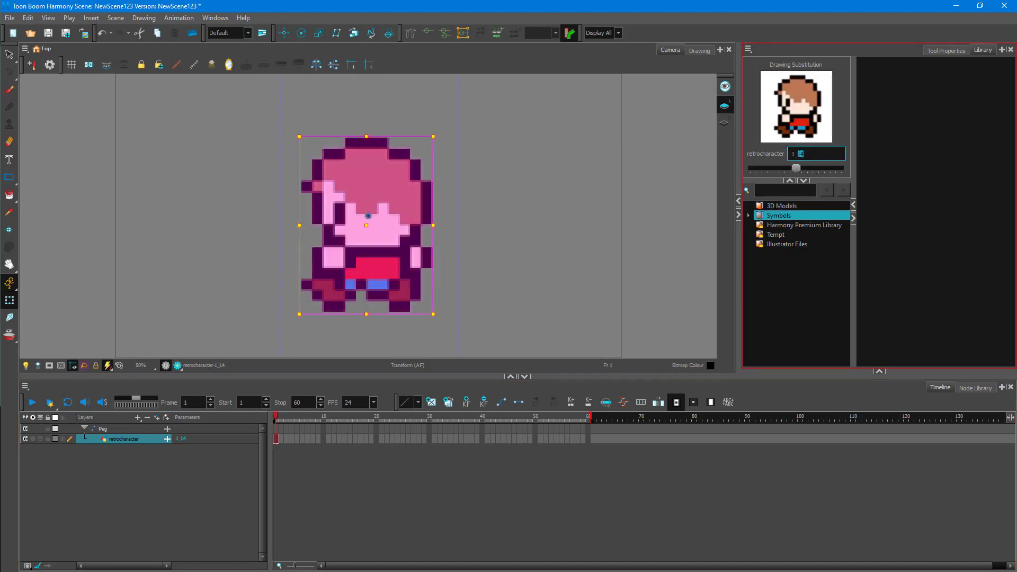
pyautogui.click(808, 153)
pyautogui.moveTo(811, 153); pyautogui.dragTo(779, 152)
pyautogui.write('1')
pyautogui.press('Return')
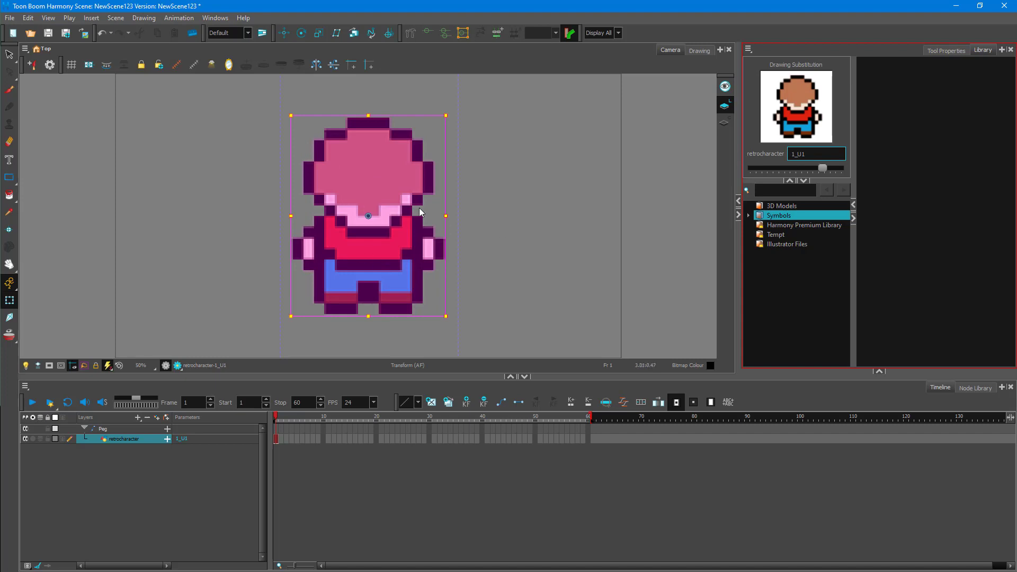
# - Scale the character down through the peg to a small sprite and place it near the camera frame's lower-left corner
pyautogui.scroll(-1, 418, 212)
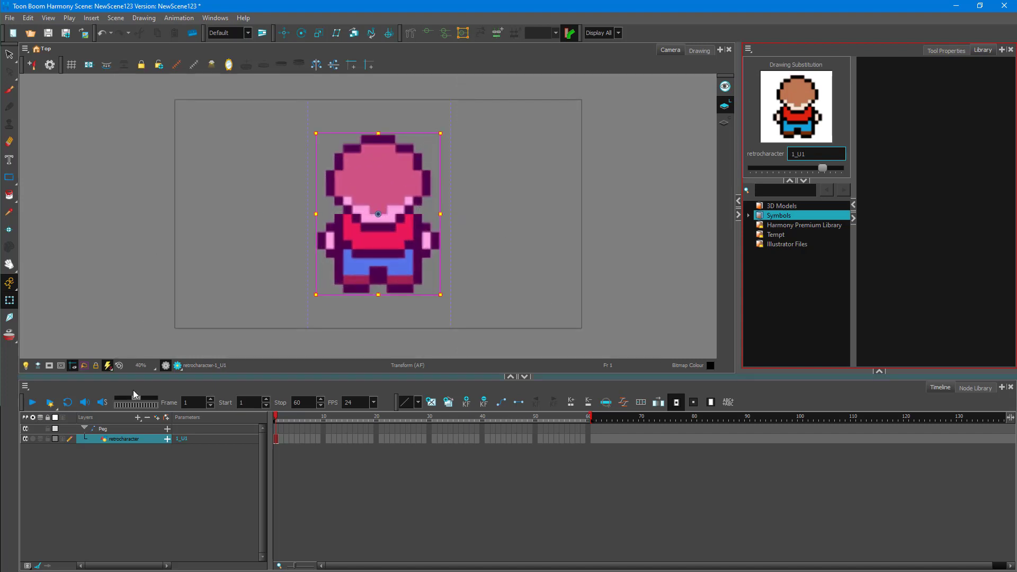
pyautogui.click(105, 430)
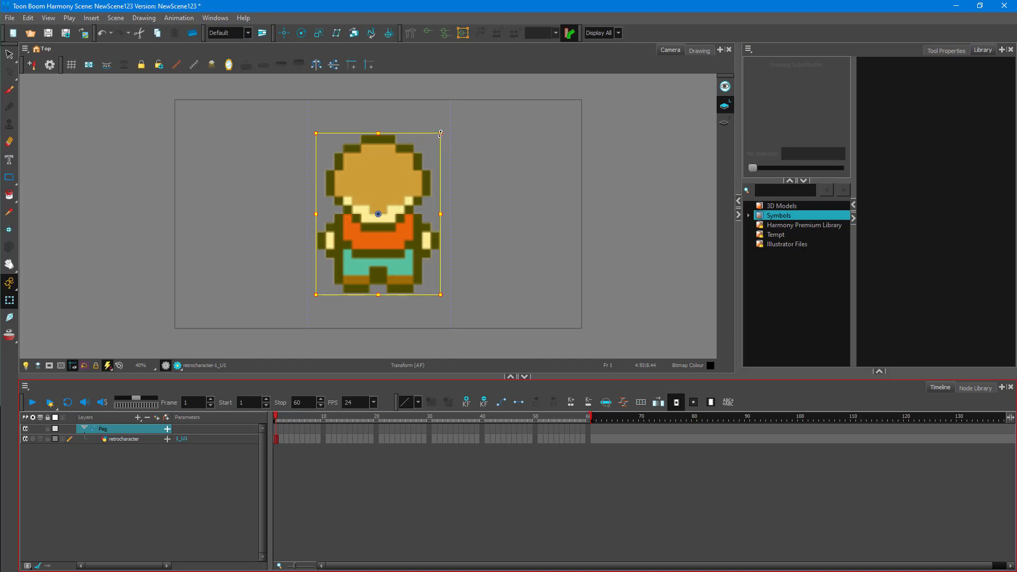
pyautogui.moveTo(440, 133); pyautogui.dragTo(209, 288)
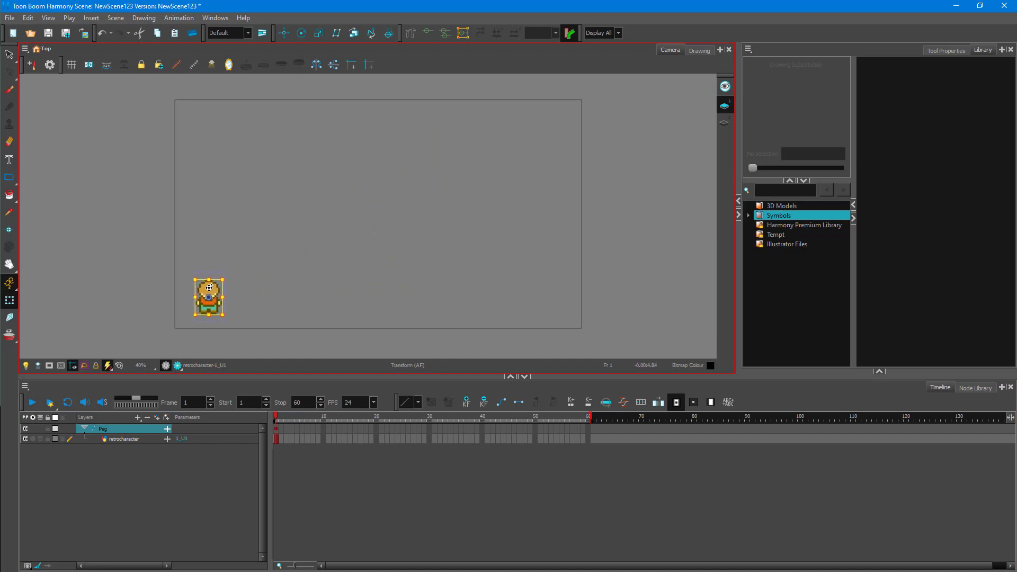
# - Extend the retrocharacter layer's 1_U1 exposure to frame 4, then on to frame 20
pyautogui.click(295, 419)
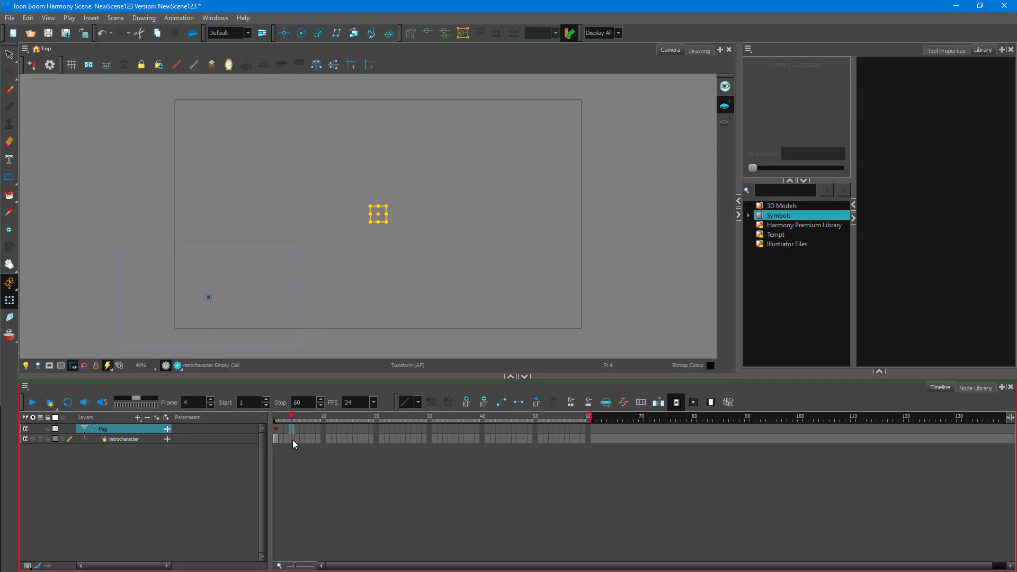
pyautogui.click(292, 439)
pyautogui.press('F5')
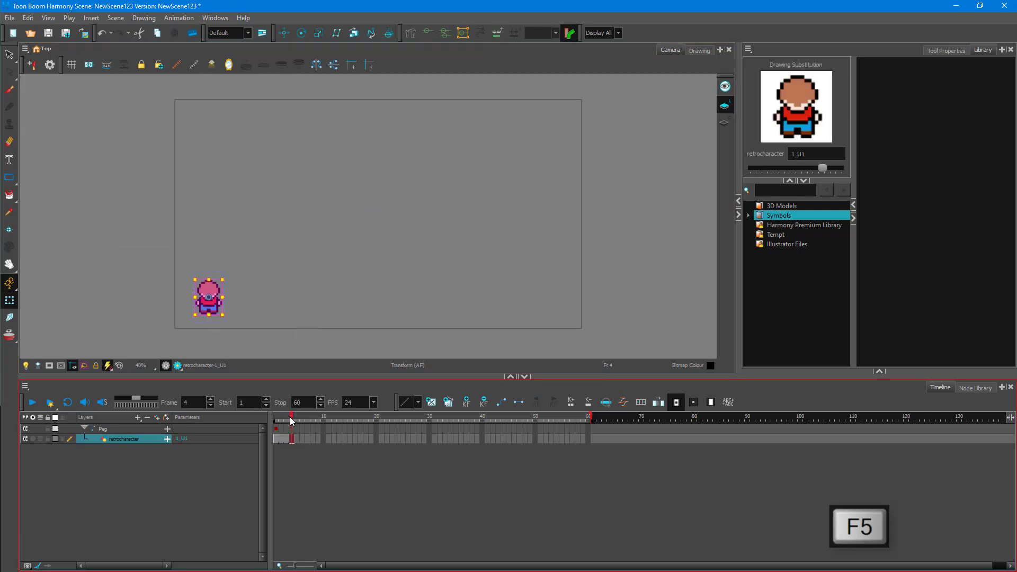
pyautogui.moveTo(293, 419)
pyautogui.mouseDown()
pyautogui.moveTo(275, 418)
pyautogui.moveTo(306, 419)
pyautogui.mouseUp()
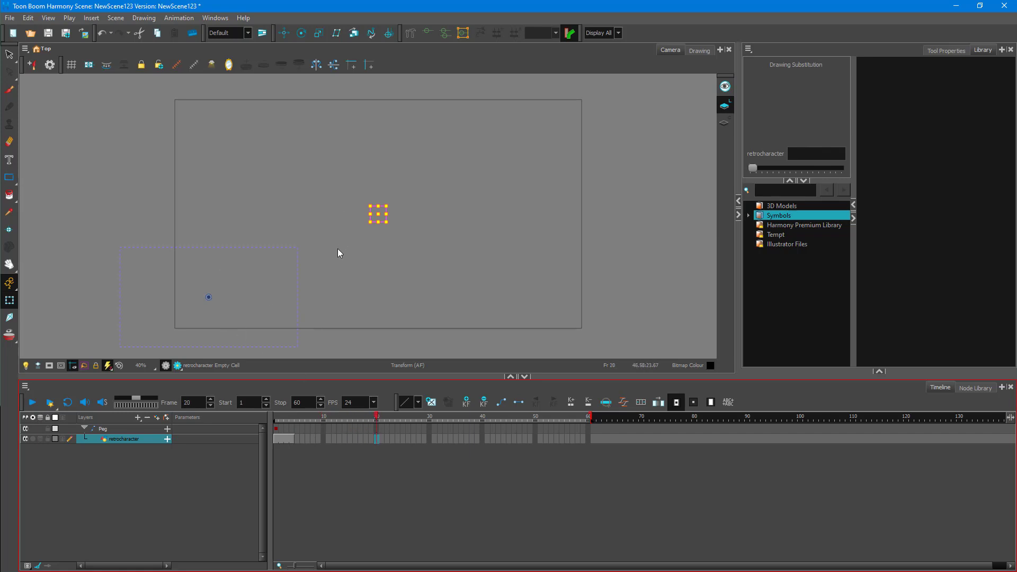
pyautogui.press('F5')
pyautogui.click(217, 290)
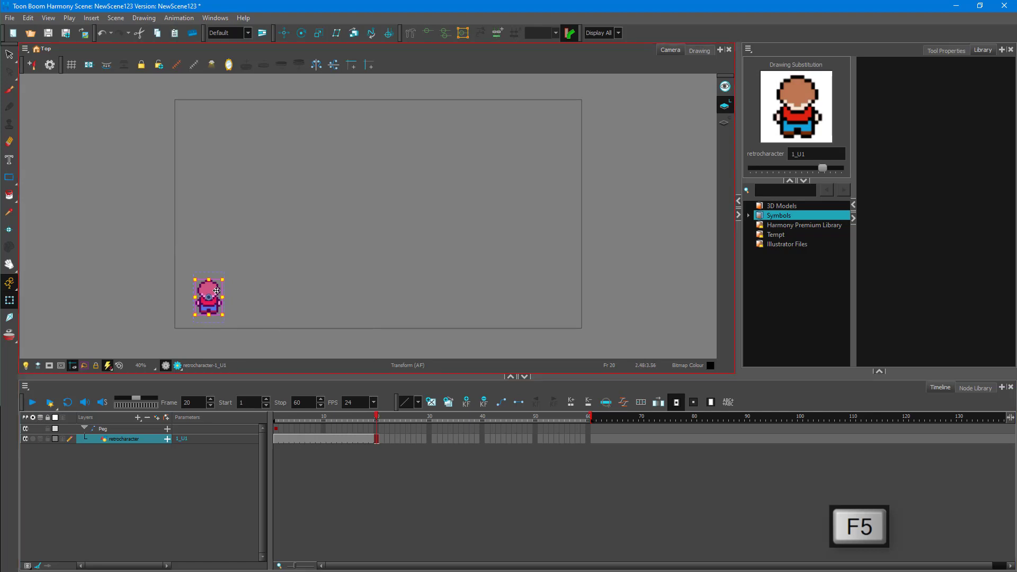
# - Set a keyframe on the retrocharacter layer at frame 5 that holds the character's starting position
pyautogui.click(298, 418)
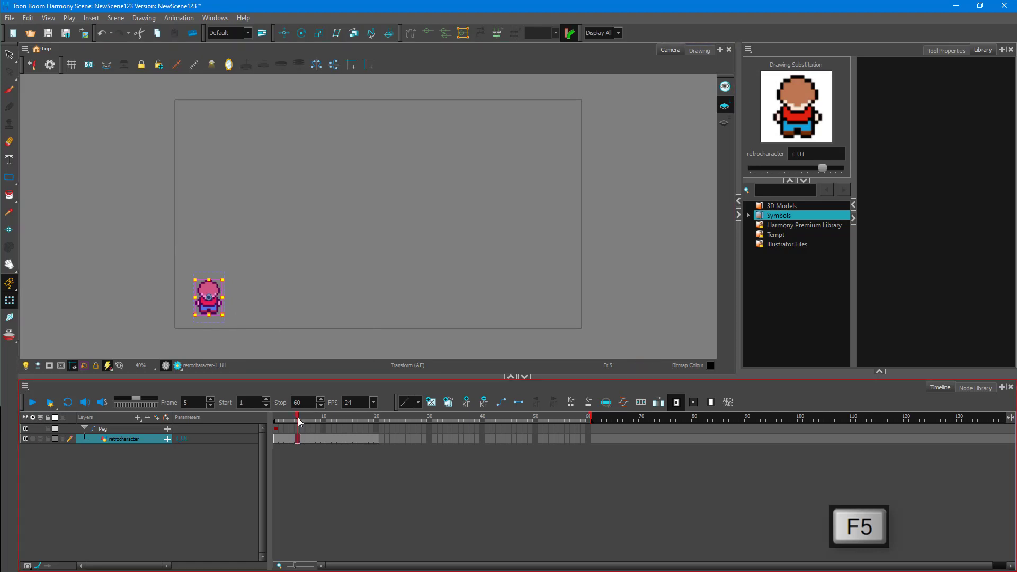
pyautogui.moveTo(212, 295); pyautogui.dragTo(212, 295)
pyautogui.click(293, 417)
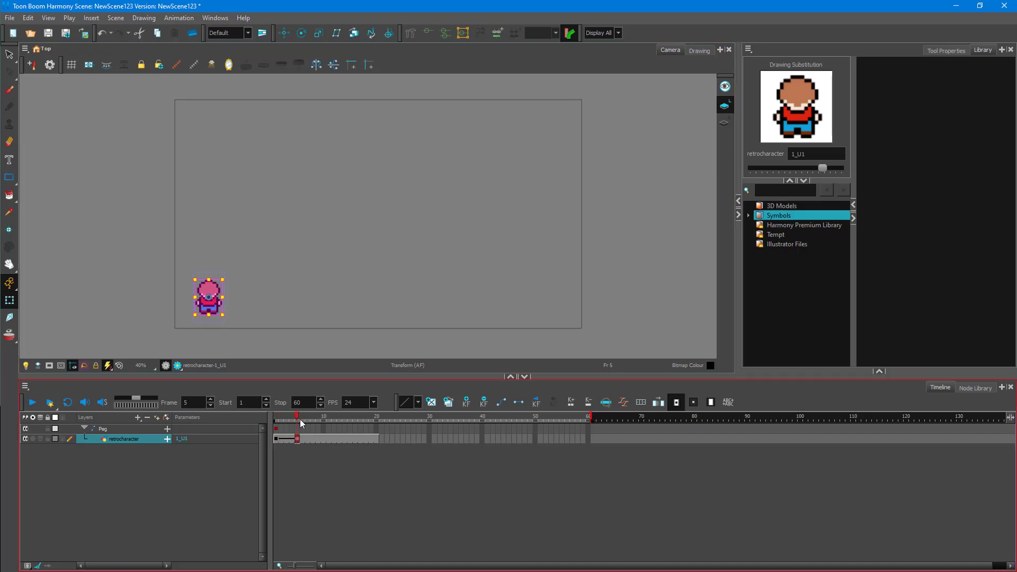
# - Move the character straight up at frame 20 to animate its upward walk, and play back the motion
pyautogui.click(377, 419)
pyautogui.moveTo(216, 287); pyautogui.dragTo(218, 173)
pyautogui.moveTo(337, 414); pyautogui.dragTo(224, 409)
pyautogui.click(32, 403)
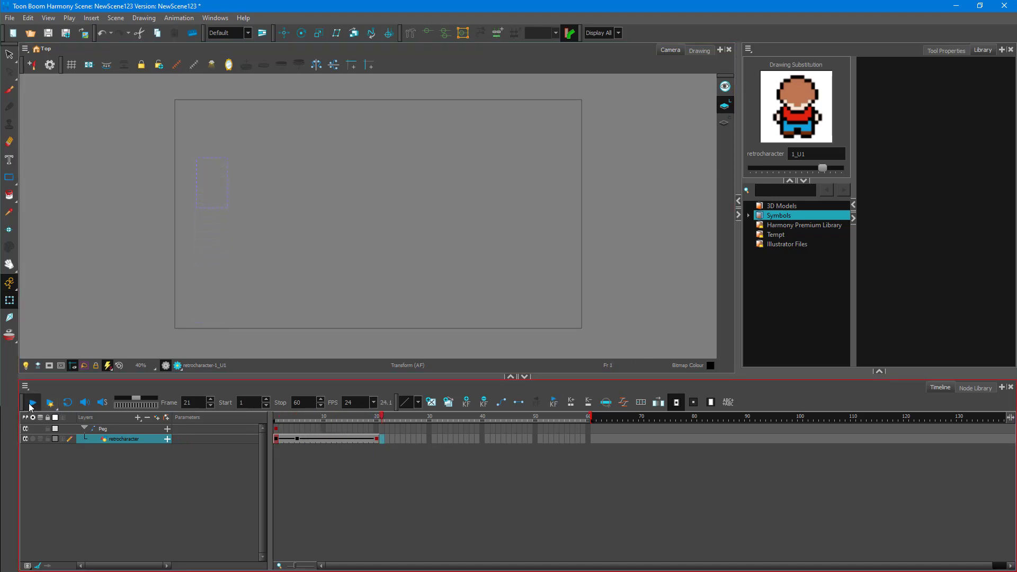
# - Lower the character's position at frame 20 in two adjustments to shorten its upward travel, playing back the motion after each
pyautogui.click(366, 416)
pyautogui.moveTo(366, 417); pyautogui.dragTo(376, 416)
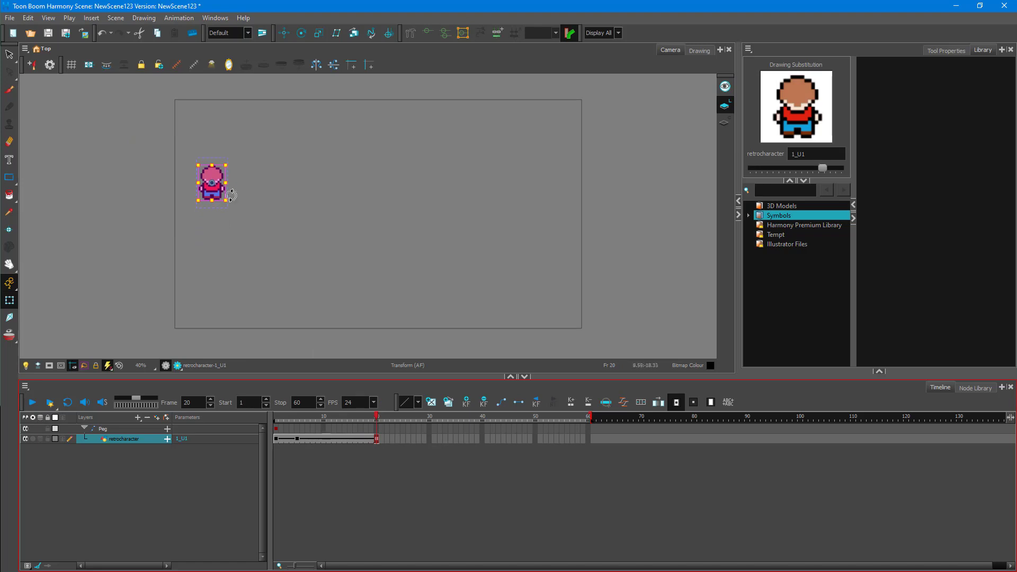
pyautogui.click(216, 205)
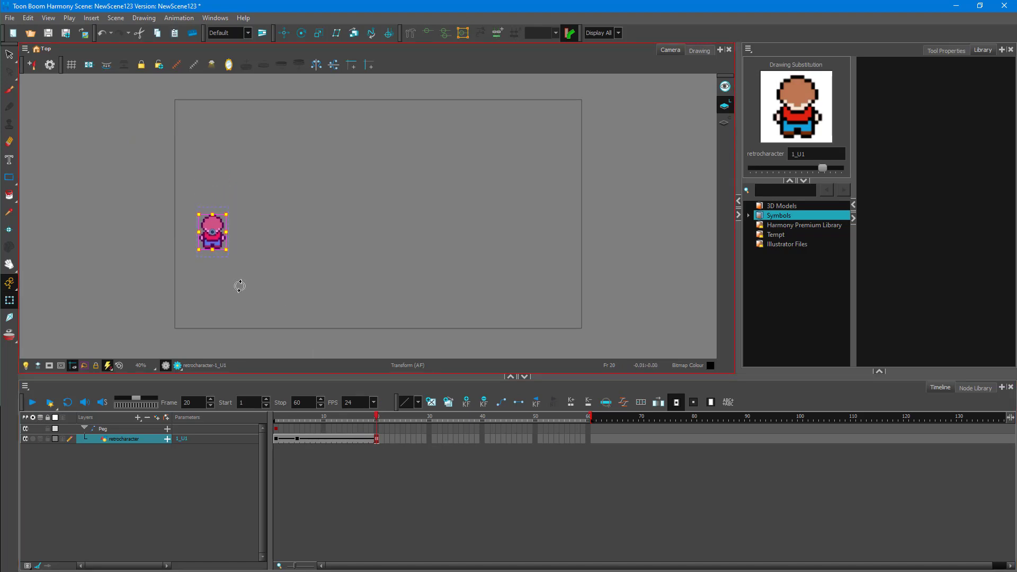
pyautogui.moveTo(304, 416); pyautogui.dragTo(38, 414)
pyautogui.click(32, 402)
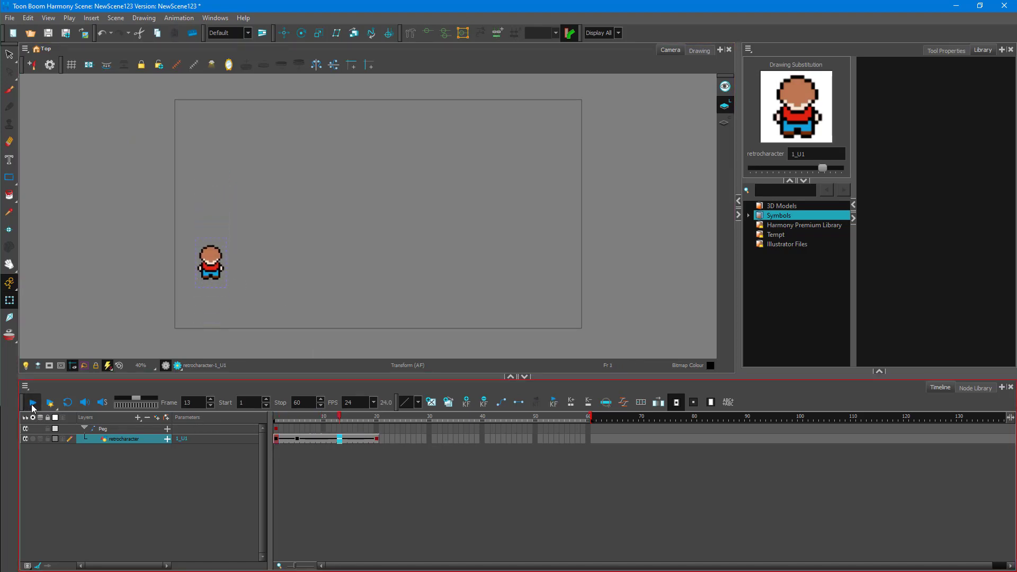
pyautogui.click(374, 414)
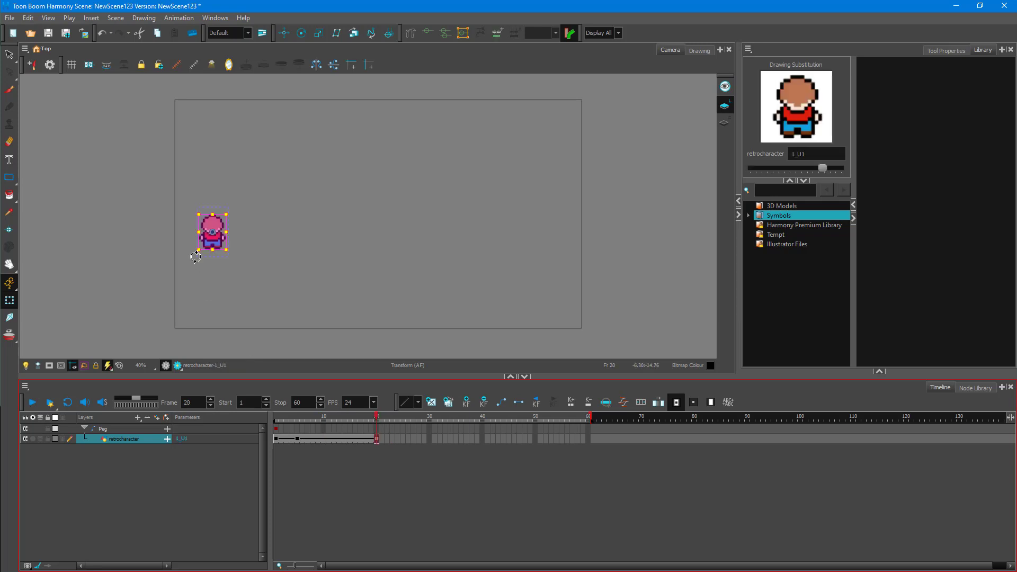
pyautogui.moveTo(202, 247); pyautogui.dragTo(204, 256)
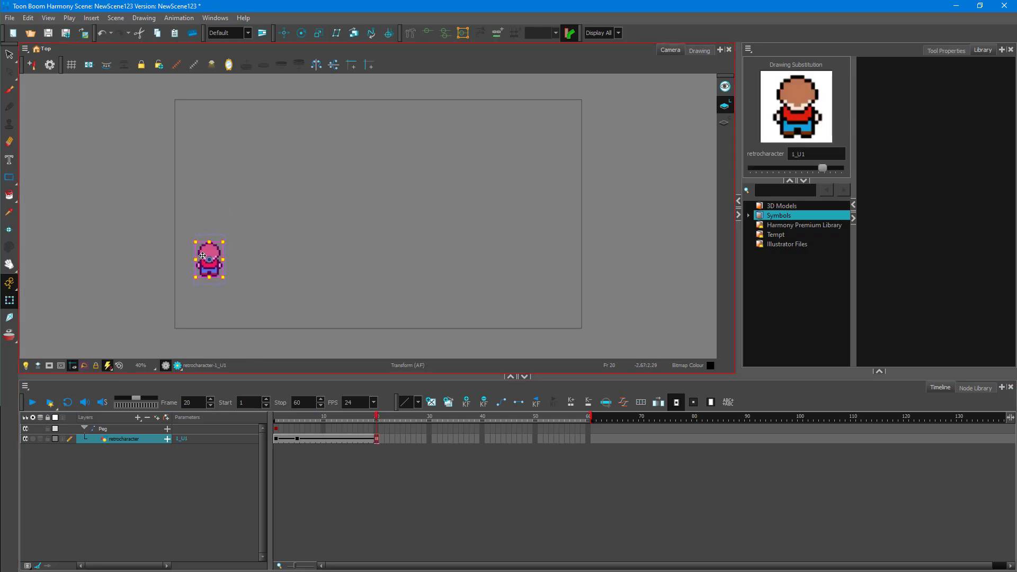
pyautogui.moveTo(376, 417); pyautogui.dragTo(222, 423)
pyautogui.click(31, 402)
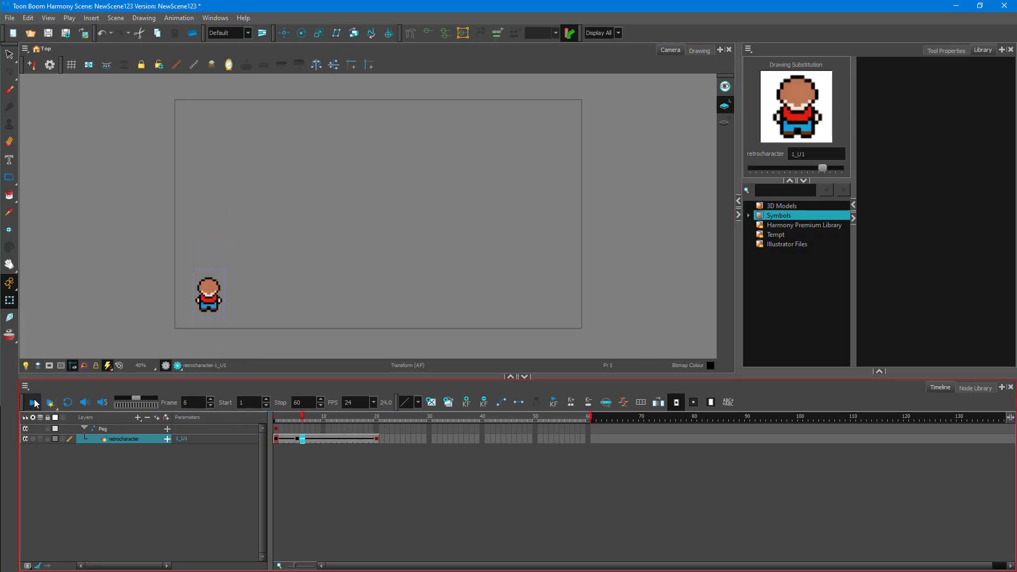
# - Alternate the character's drawing substitutions: 1_U2 on frame 6, 1_U4 on frame 7, 1_U2 on frame 8, and 1_U4 on frame 9
pyautogui.click(298, 415)
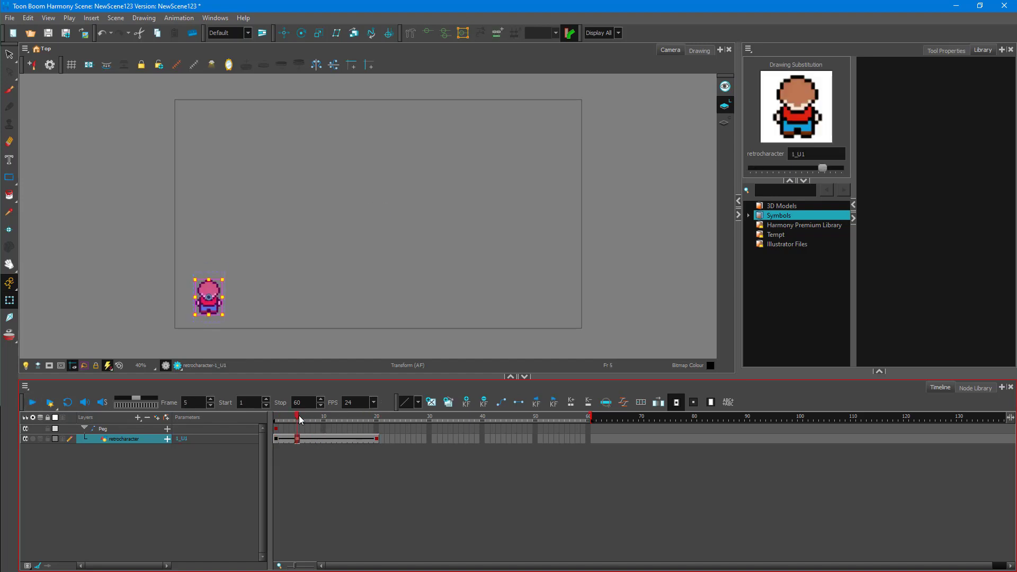
pyautogui.click(301, 416)
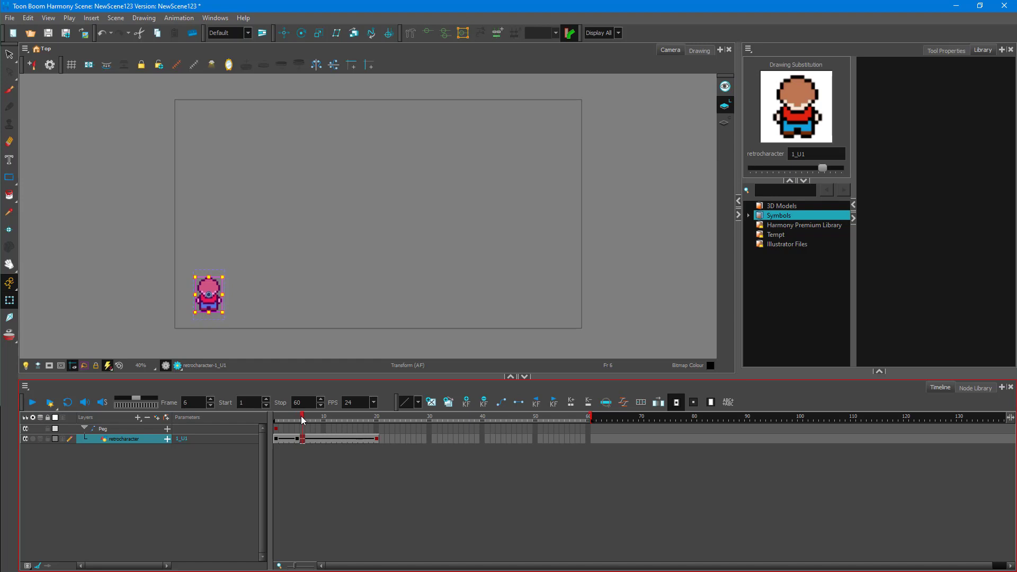
pyautogui.moveTo(823, 172); pyautogui.dragTo(828, 172)
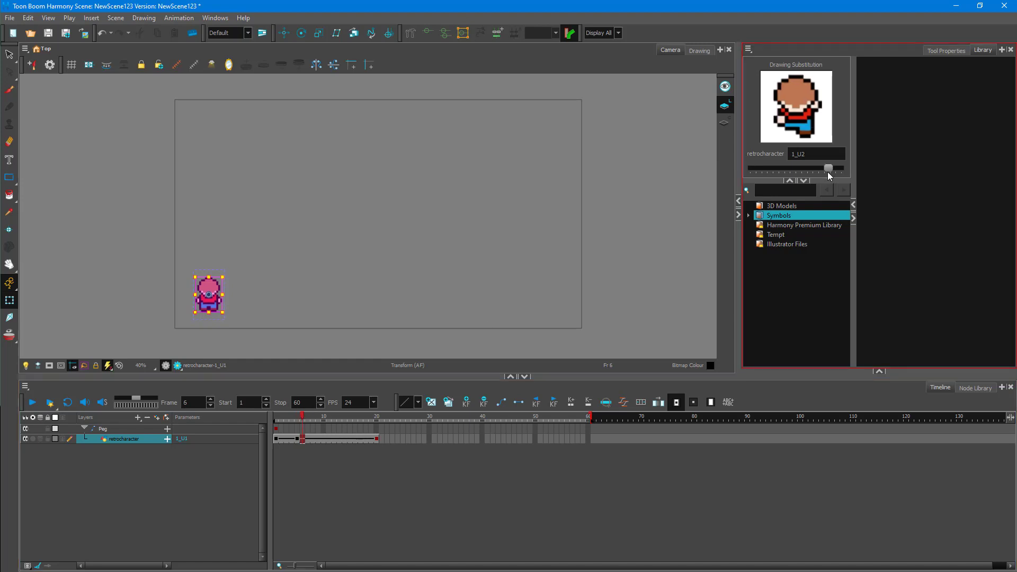
pyautogui.moveTo(300, 415); pyautogui.dragTo(308, 418)
pyautogui.moveTo(829, 168); pyautogui.dragTo(841, 176)
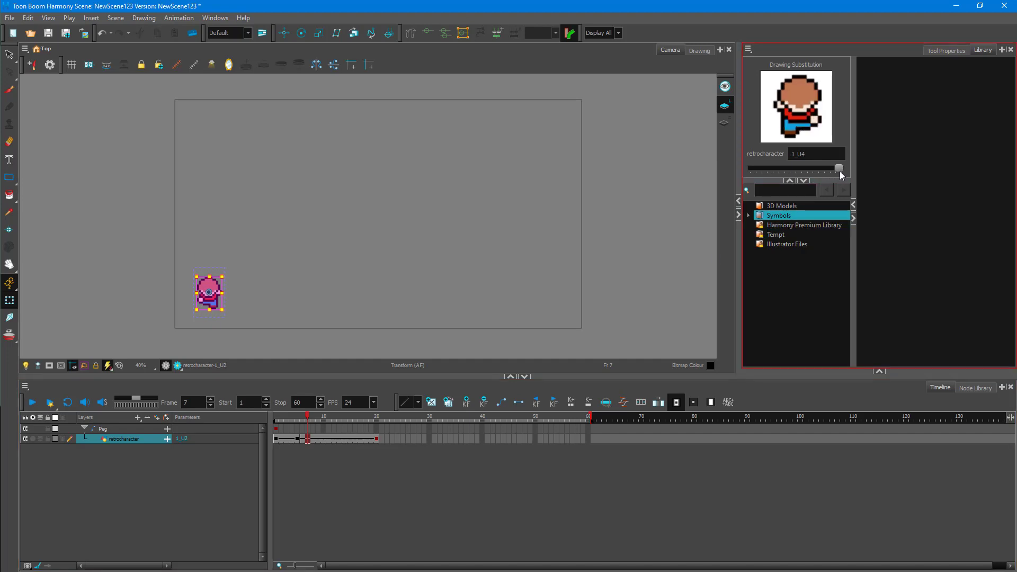
pyautogui.moveTo(307, 418); pyautogui.dragTo(314, 423)
pyautogui.moveTo(838, 168); pyautogui.dragTo(829, 170)
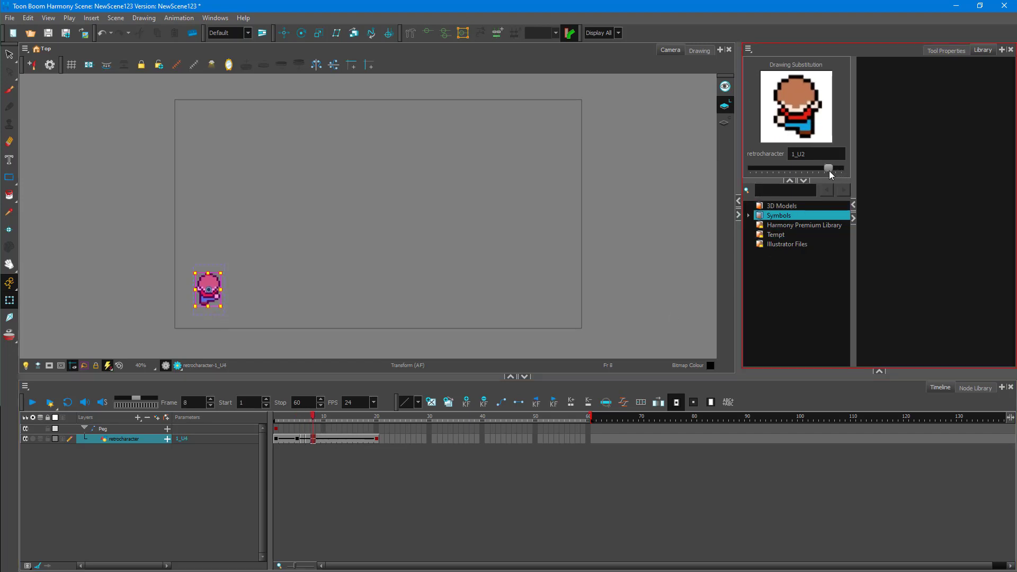
pyautogui.click(318, 417)
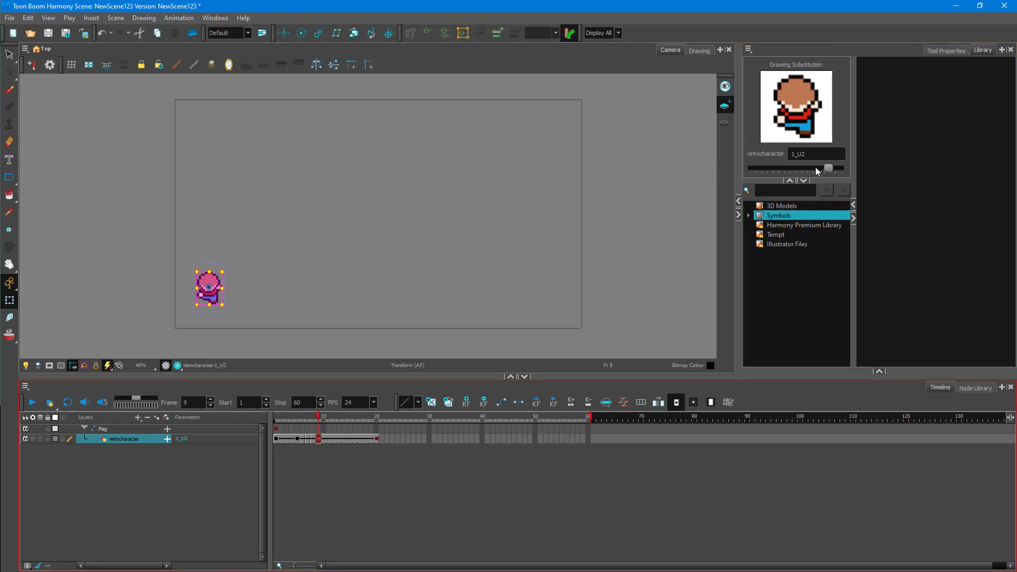
pyautogui.moveTo(828, 168); pyautogui.dragTo(839, 168)
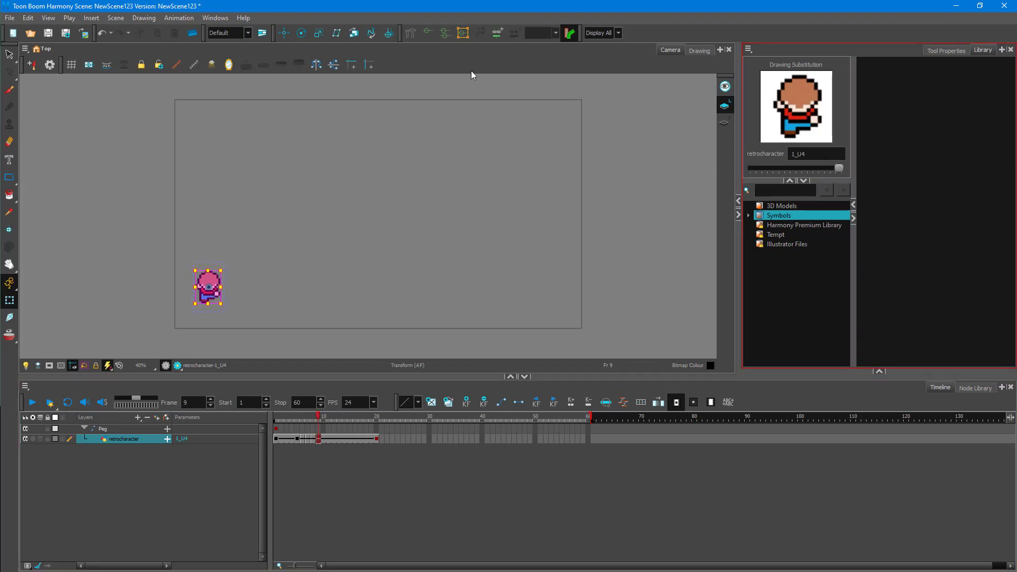
# - Open the Xsheet view, dock it above the Library, and expand it to show more frames
pyautogui.click(215, 18)
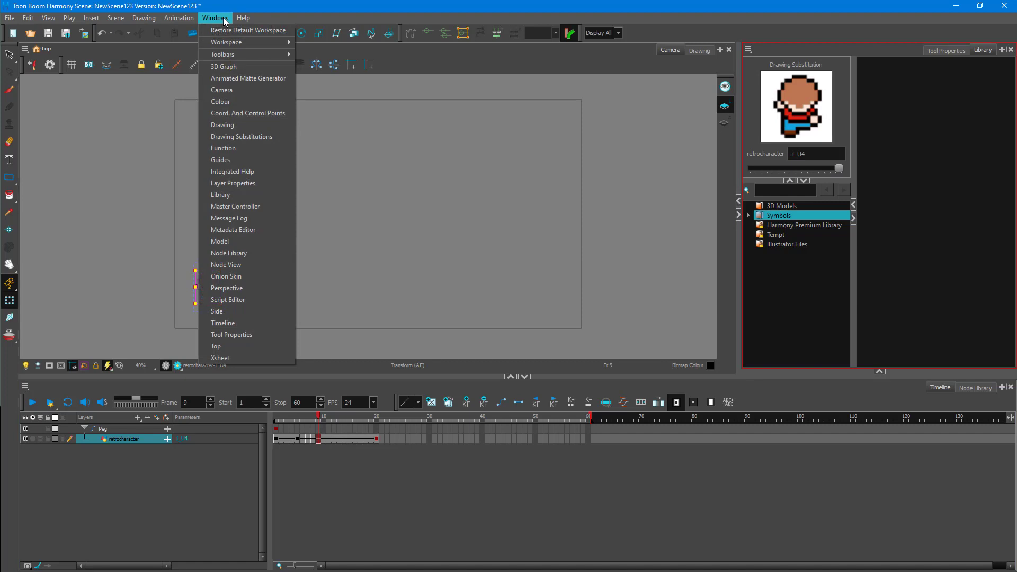
pyautogui.click(233, 358)
pyautogui.moveTo(663, 65); pyautogui.dragTo(925, 50)
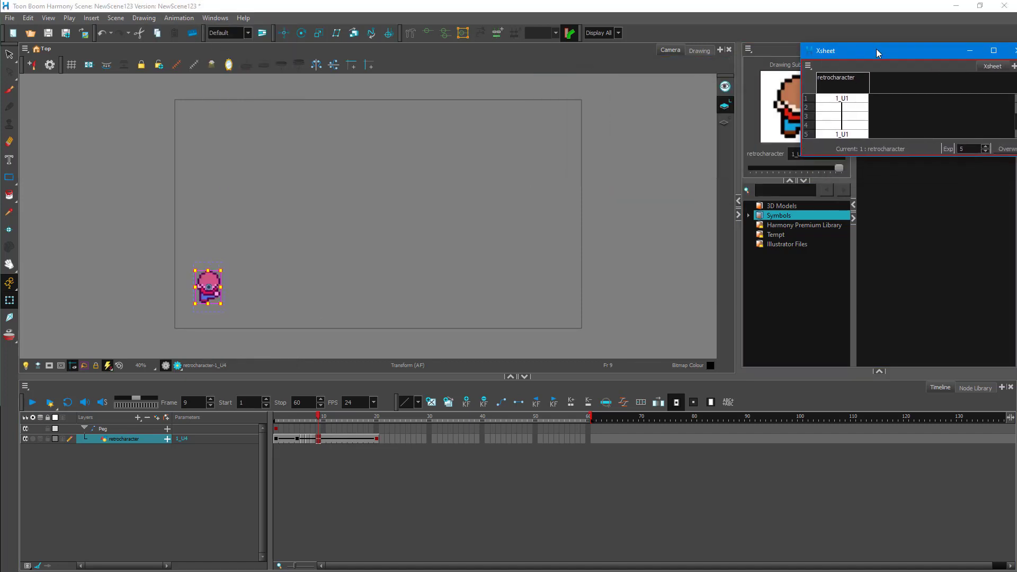
pyautogui.moveTo(853, 66); pyautogui.dragTo(591, 182)
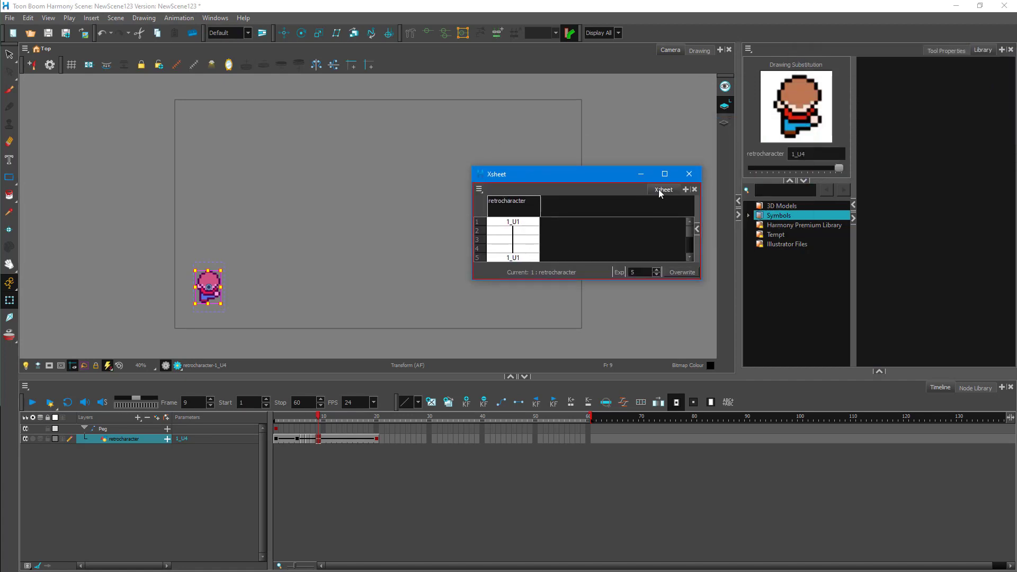
pyautogui.moveTo(659, 189); pyautogui.dragTo(828, 54)
pyautogui.moveTo(678, 196); pyautogui.dragTo(830, 185)
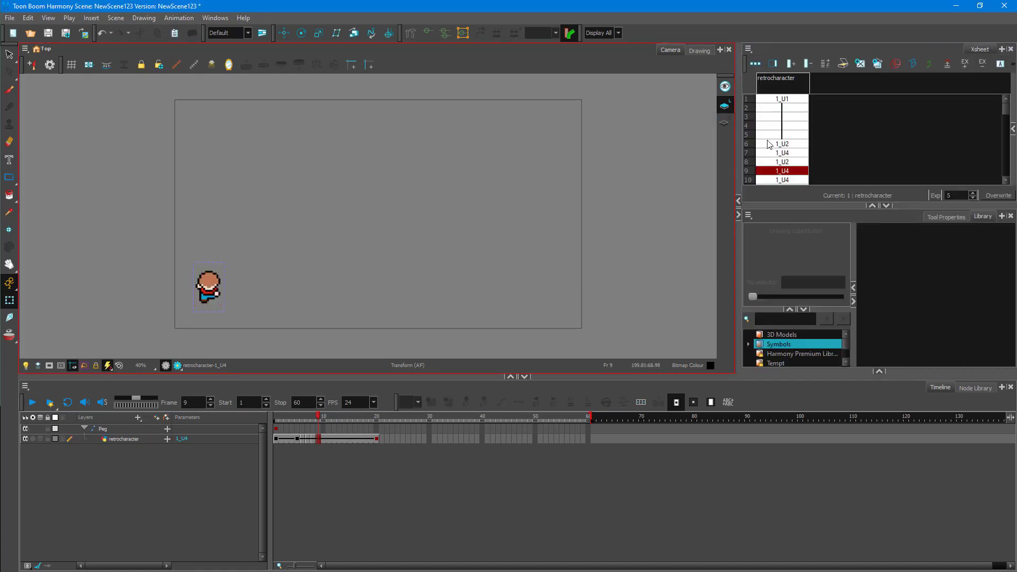
pyautogui.click(886, 206)
# - Copy the 1_U2 and 1_U4 exposures of frames 6 to 9 and paste them at frames 10 and 14
pyautogui.moveTo(802, 147); pyautogui.dragTo(798, 173)
pyautogui.click(794, 171)
pyautogui.hotkey('ctrl', 'c')
pyautogui.click(796, 180)
pyautogui.hotkey('ctrl', 'v')
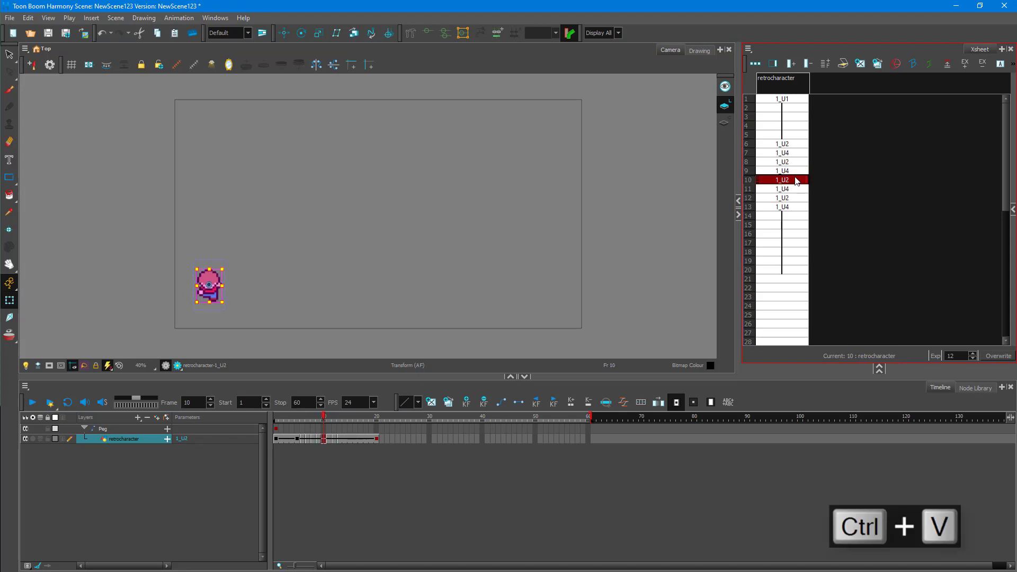
pyautogui.click(793, 217)
pyautogui.hotkey('ctrl', 'v')
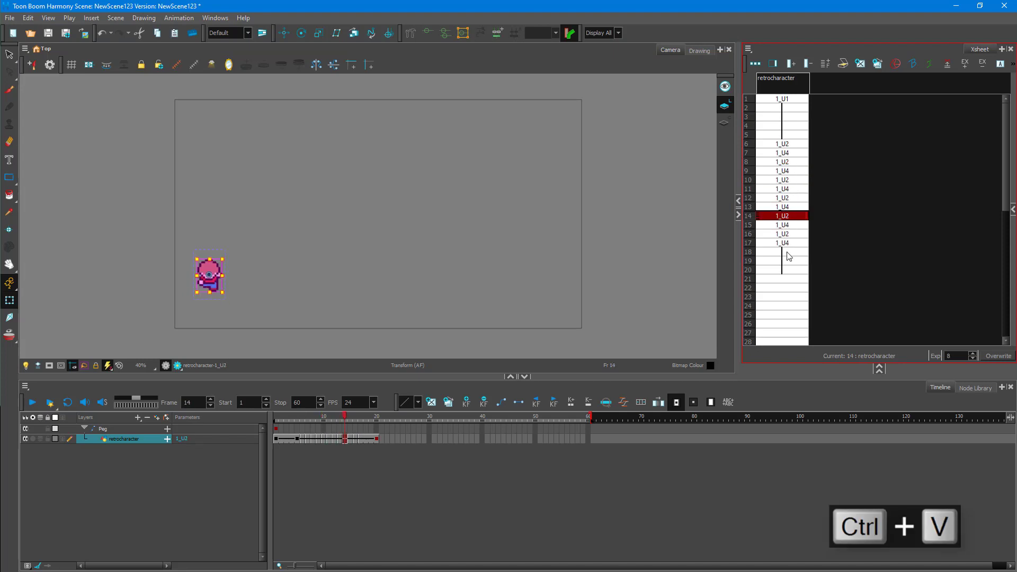
# - Fill the character's exposures with 1_U2 on frame 18, 1_U4 on frame 19 and 1_U2 on frame 20, playing back the result
pyautogui.click(790, 244)
pyautogui.click(791, 234)
pyautogui.hotkey('ctrl', 'c')
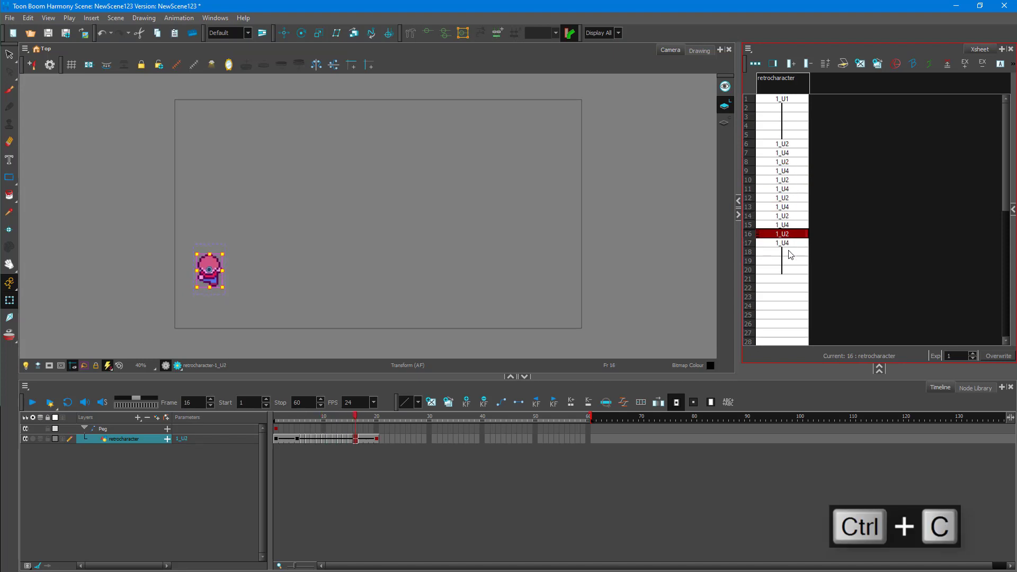
pyautogui.click(789, 252)
pyautogui.hotkey('ctrl', 'v')
pyautogui.click(790, 243)
pyautogui.hotkey('ctrl', 'c')
pyautogui.click(788, 261)
pyautogui.hotkey('ctrl', 'v')
pyautogui.click(788, 255)
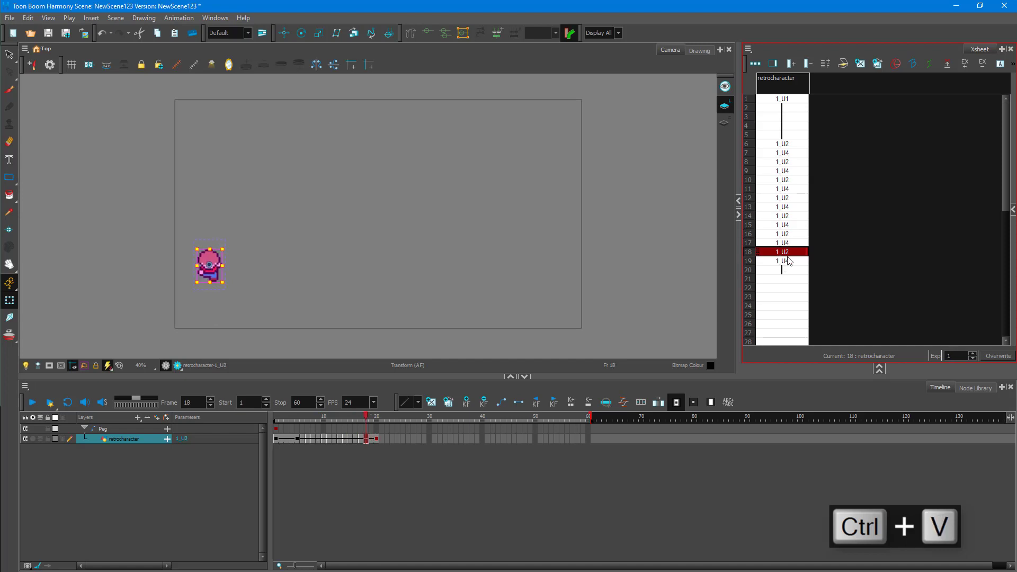
pyautogui.hotkey('ctrl', 'c')
pyautogui.click(787, 270)
pyautogui.hotkey('ctrl', 'v')
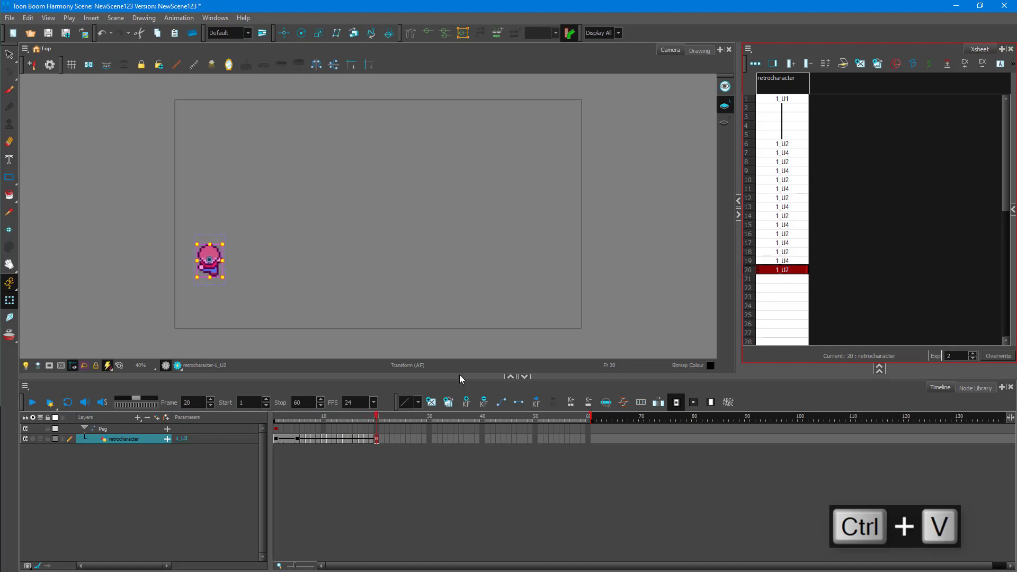
pyautogui.click(32, 403)
pyautogui.moveTo(293, 421); pyautogui.dragTo(324, 434)
pyautogui.click(325, 429)
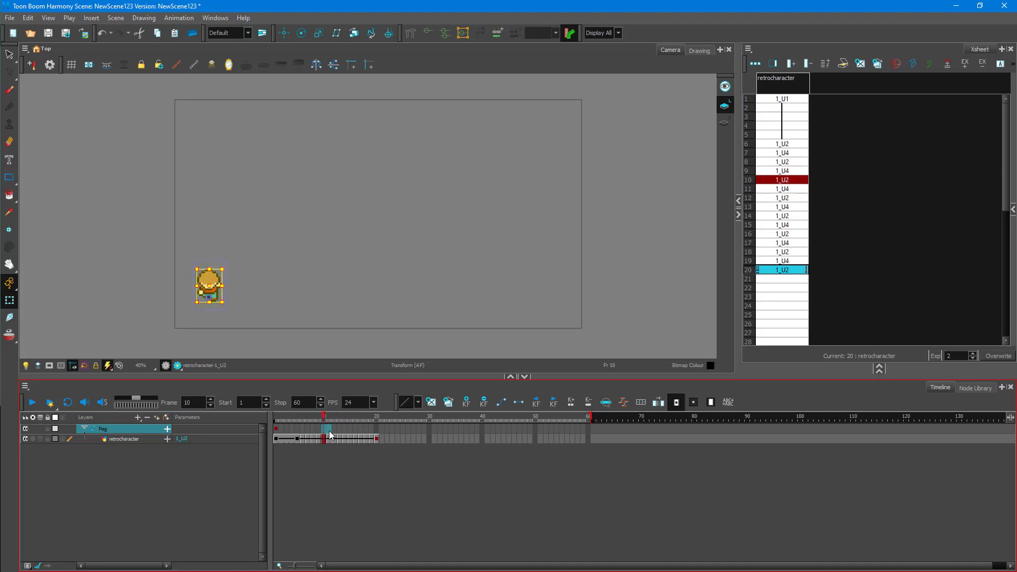
# - Copy the character's 1_U2 exposure from frame 6 to frame 7 in the Xsheet
pyautogui.click(798, 145)
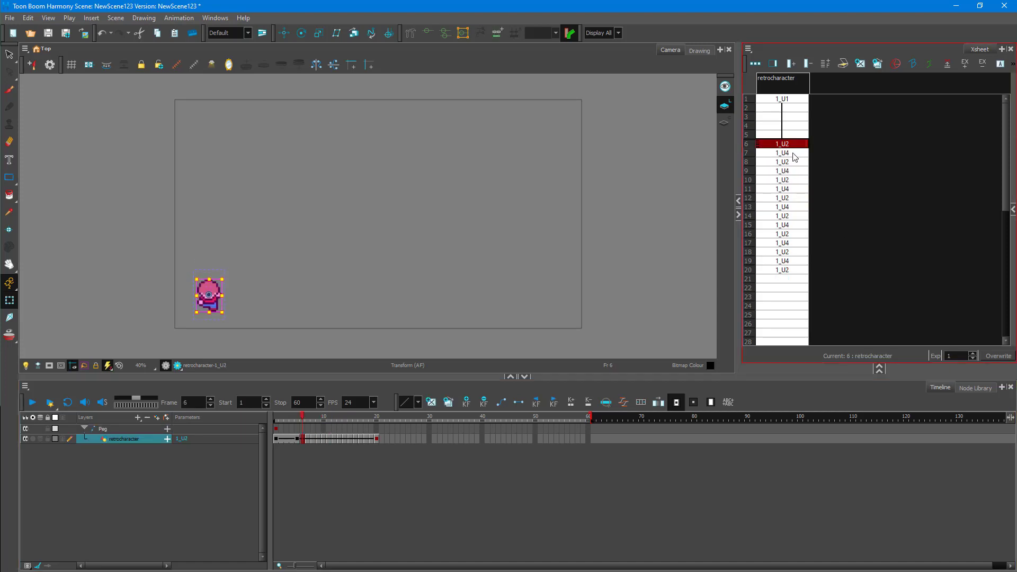
pyautogui.hotkey('ctrl', 'c')
pyautogui.click(792, 154)
pyautogui.hotkey('ctrl', 'v')
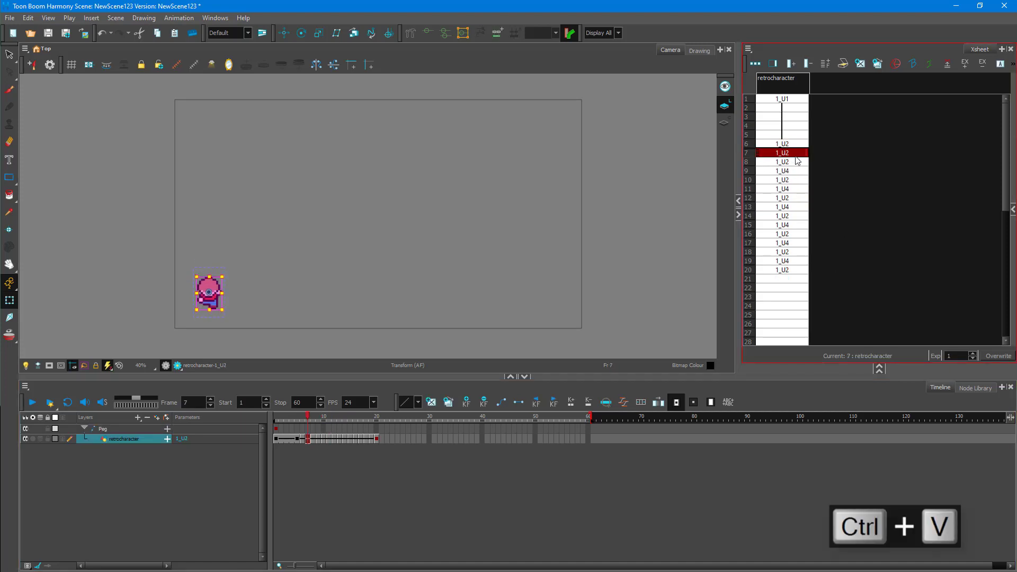
pyautogui.press('Delete')
pyautogui.click(530, 312)
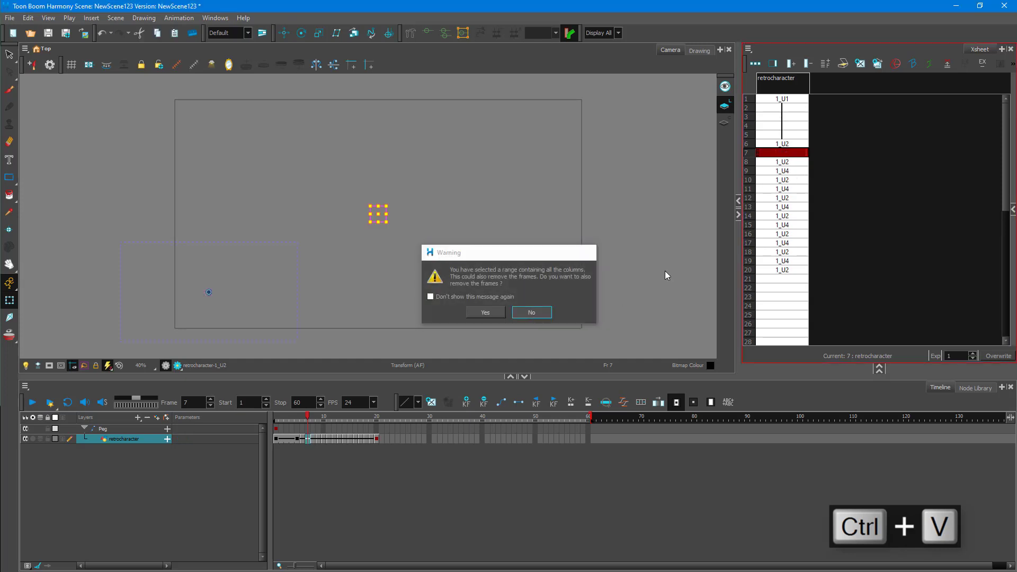
pyautogui.click(781, 215)
pyautogui.hotkey('ctrl', 'z')
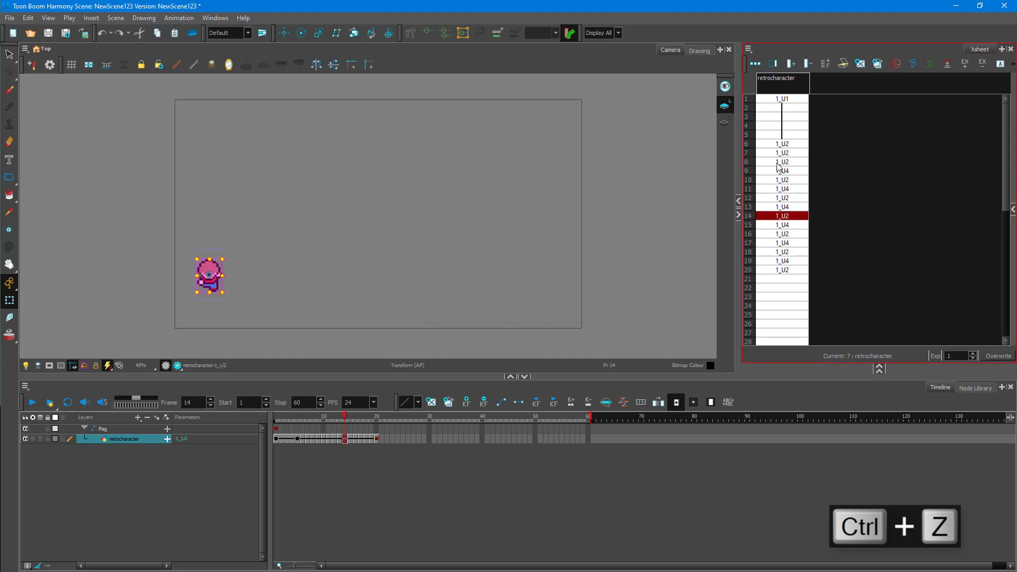
# - Copy the character's 1_U4 exposure from frame 9 to frame 8 in the Xsheet
pyautogui.click(789, 162)
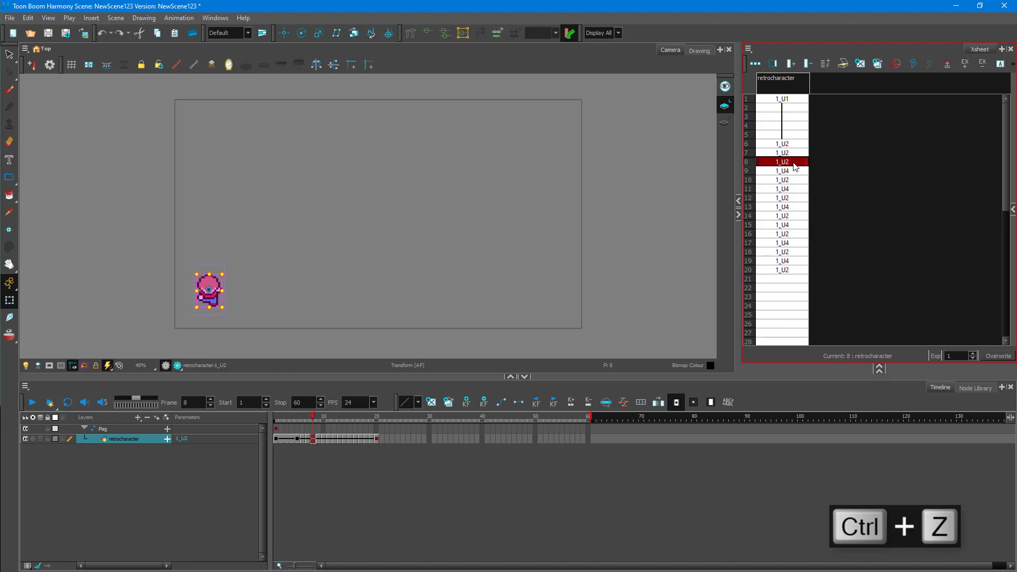
pyautogui.click(789, 171)
pyautogui.hotkey('ctrl', 'c')
pyautogui.click(789, 162)
pyautogui.hotkey('ctrl', 'v')
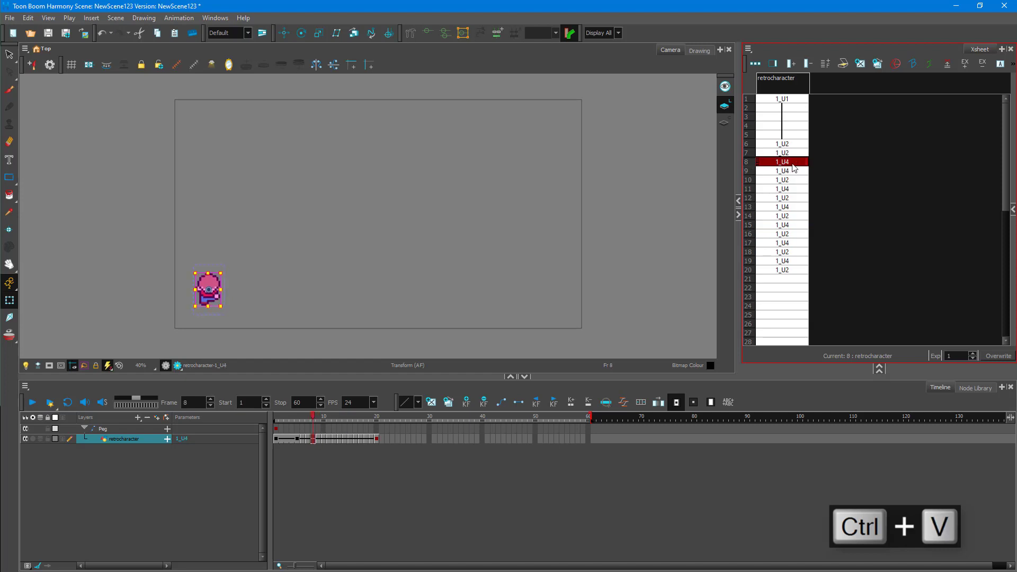
# - Copy the two-frame 1_U2 and 1_U4 exposures of frames 6 to 9 and paste them at frames 10 and 14
pyautogui.moveTo(789, 162); pyautogui.dragTo(789, 144)
pyautogui.hotkey('ctrl', 'c')
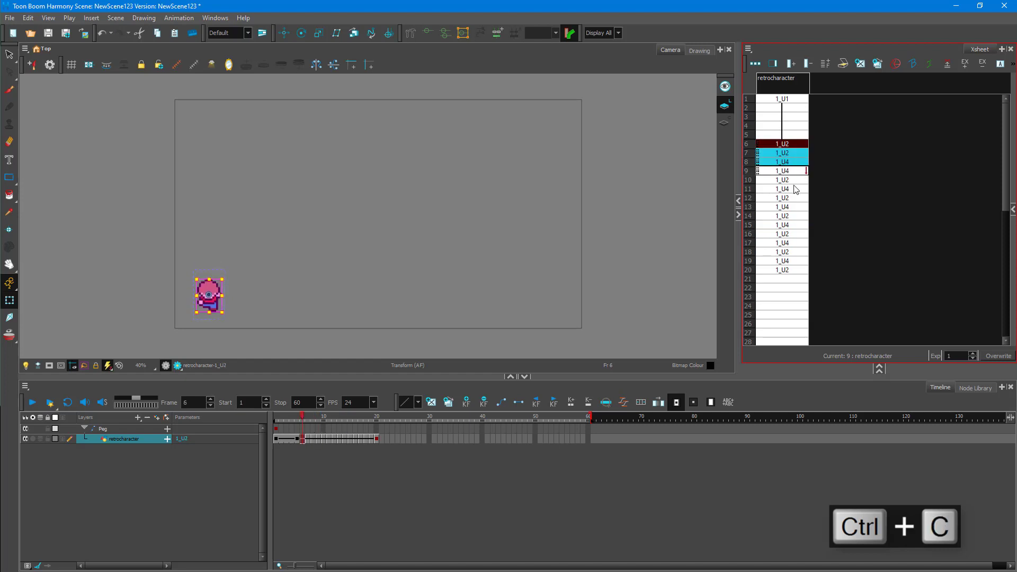
pyautogui.click(793, 189)
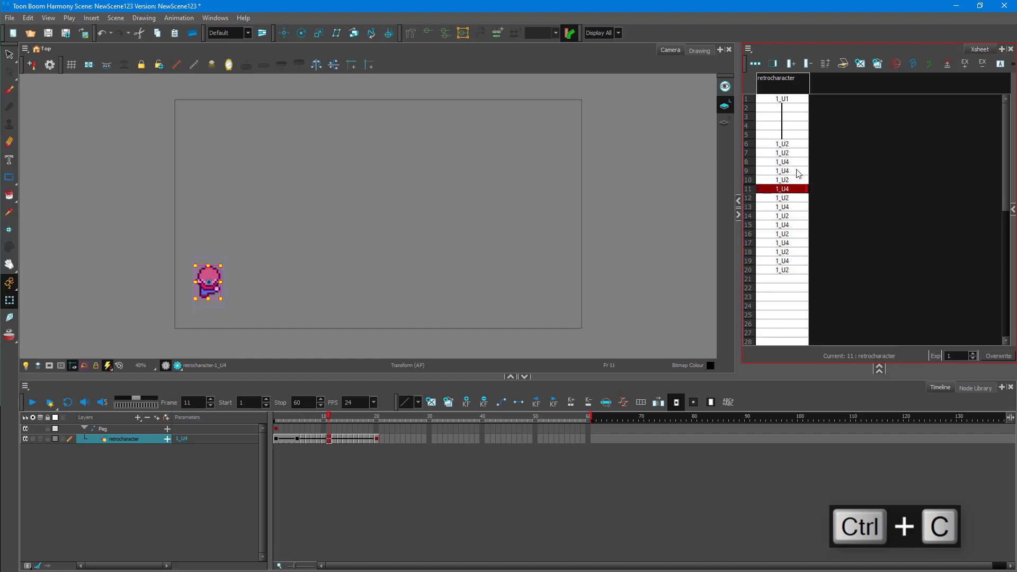
pyautogui.click(794, 180)
pyautogui.hotkey('ctrl', 'v')
pyautogui.click(793, 217)
pyautogui.hotkey('ctrl', 'v')
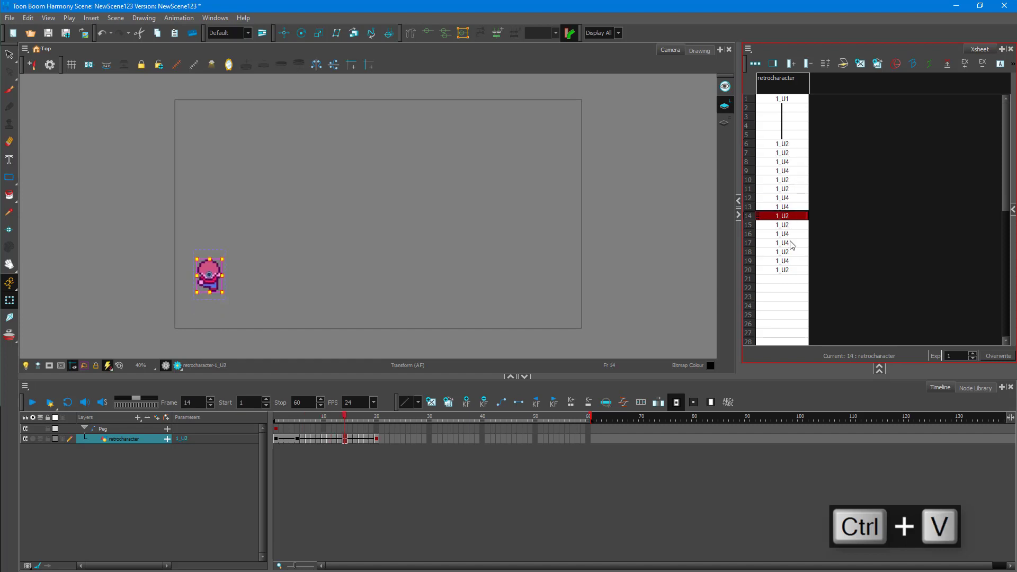
# - Copy the pair of 1_U2 exposures at frames 14 and 15 and paste them at frame 18
pyautogui.click(795, 252)
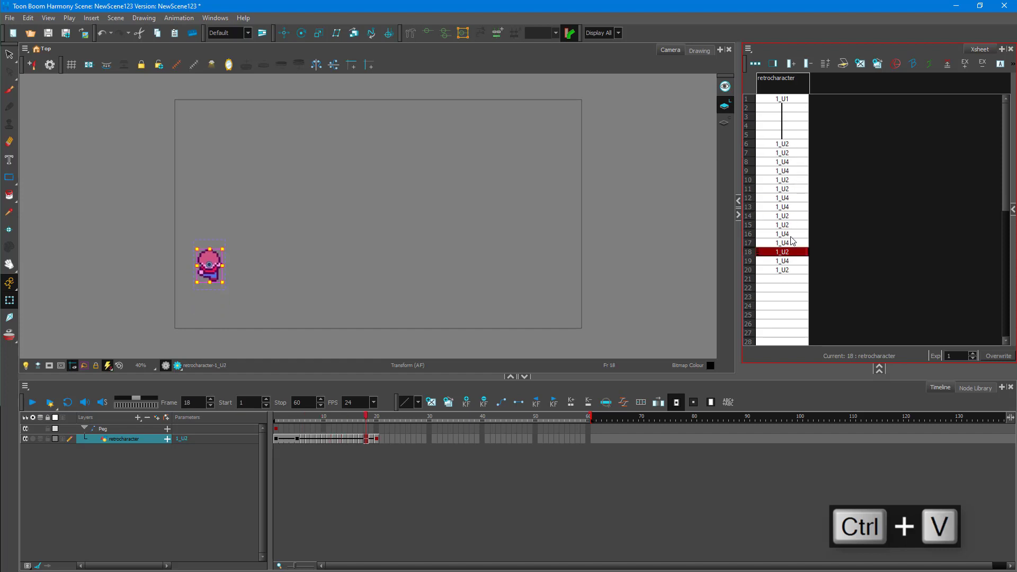
pyautogui.moveTo(793, 216); pyautogui.dragTo(792, 224)
pyautogui.hotkey('ctrl', 'c')
pyautogui.click(794, 252)
pyautogui.hotkey('ctrl', 'v')
# - Play back the walk from frame 1 and scrub through its frames to check the stepping speed
pyautogui.click(276, 419)
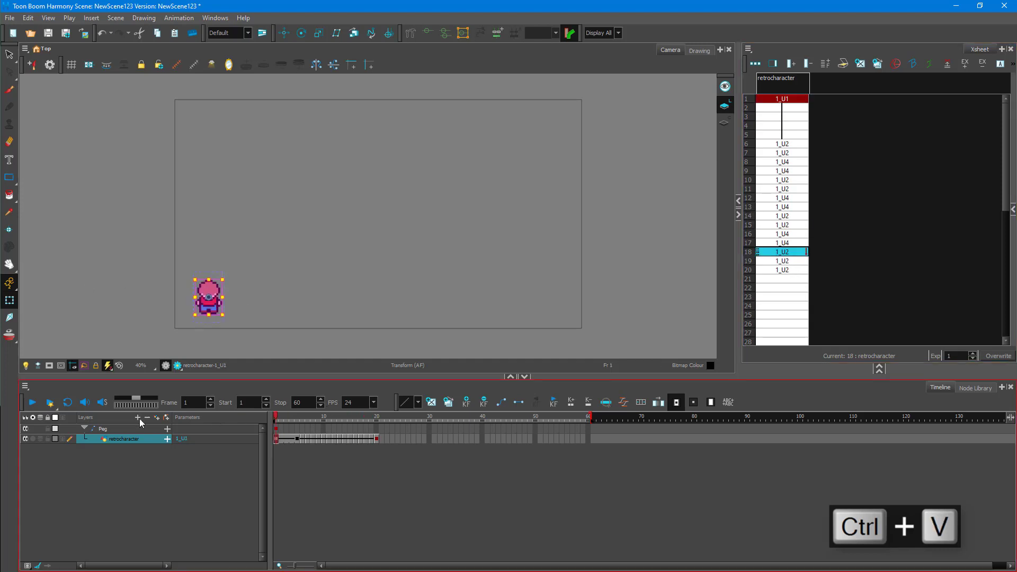
pyautogui.click(32, 402)
pyautogui.click(32, 402)
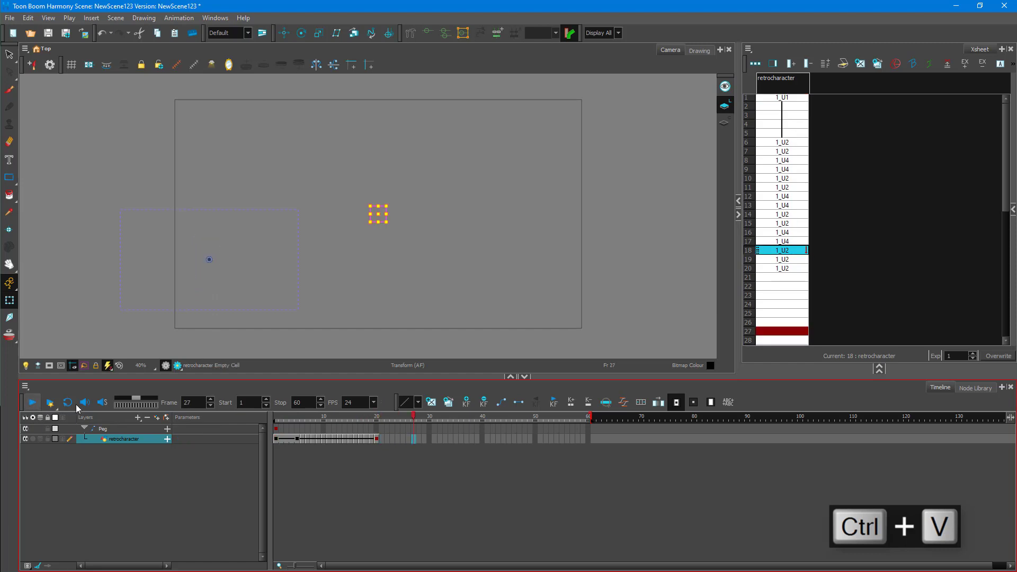
pyautogui.moveTo(311, 417); pyautogui.dragTo(379, 417)
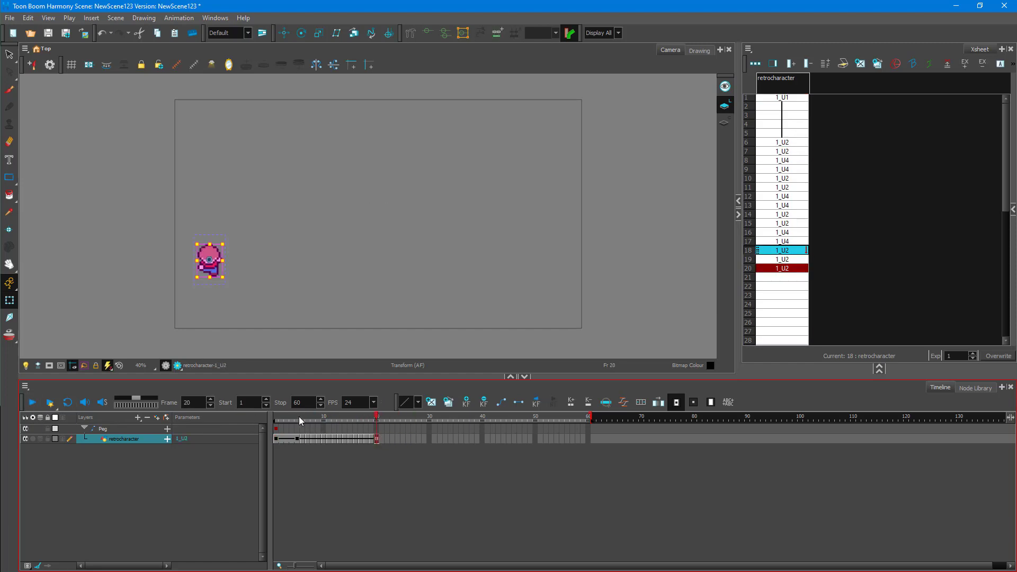
pyautogui.click(276, 419)
pyautogui.click(32, 402)
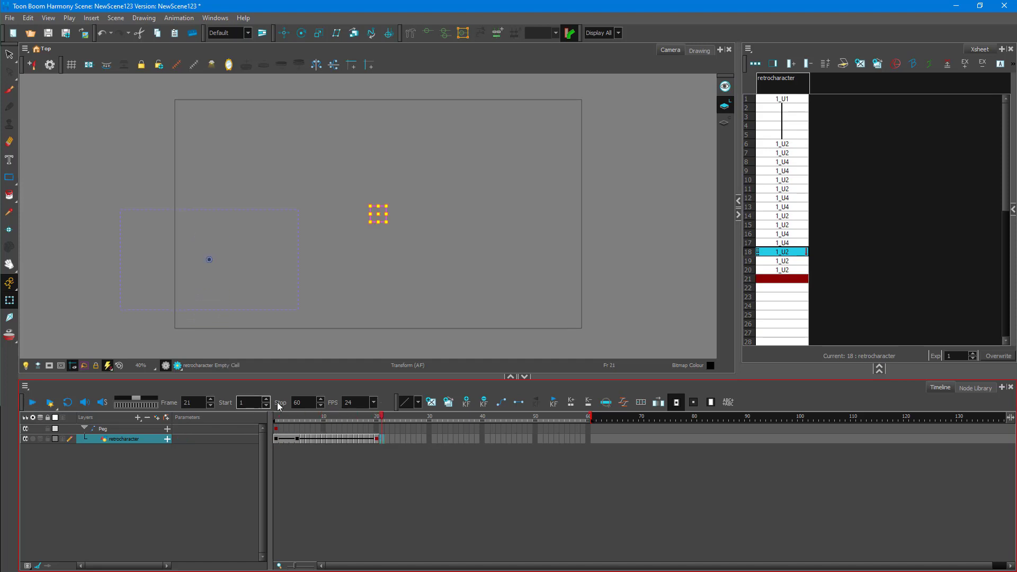
pyautogui.click(306, 418)
# - Copy the 1_U2 exposure from frame 7 to frame 8 so the drawing holds for three frames
pyautogui.click(795, 161)
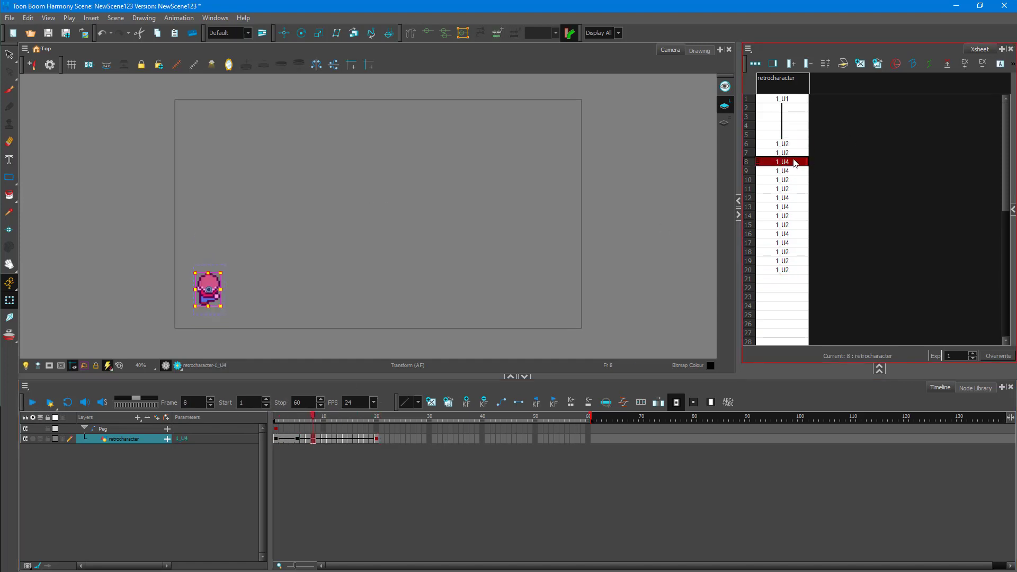
pyautogui.click(794, 152)
pyautogui.hotkey('ctrl', 'c')
pyautogui.click(795, 162)
pyautogui.hotkey('ctrl', 'v')
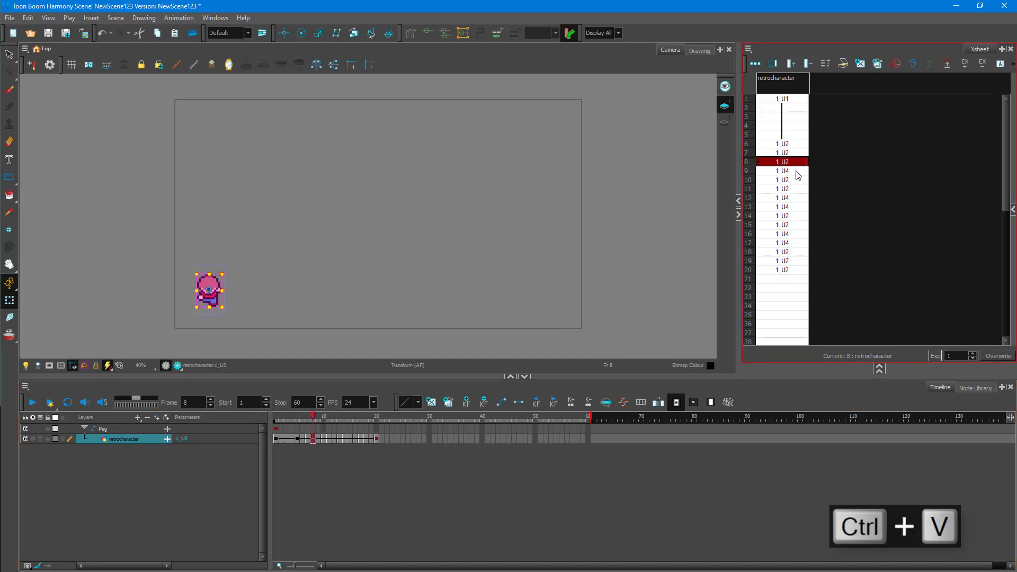
# - Copy the 1_U4 exposure from frame 9 to frames 10 and 11
pyautogui.click(797, 170)
pyautogui.hotkey('ctrl', 'c')
pyautogui.click(796, 180)
pyautogui.hotkey('ctrl', 'v')
pyautogui.click(794, 189)
pyautogui.hotkey('ctrl', 'v')
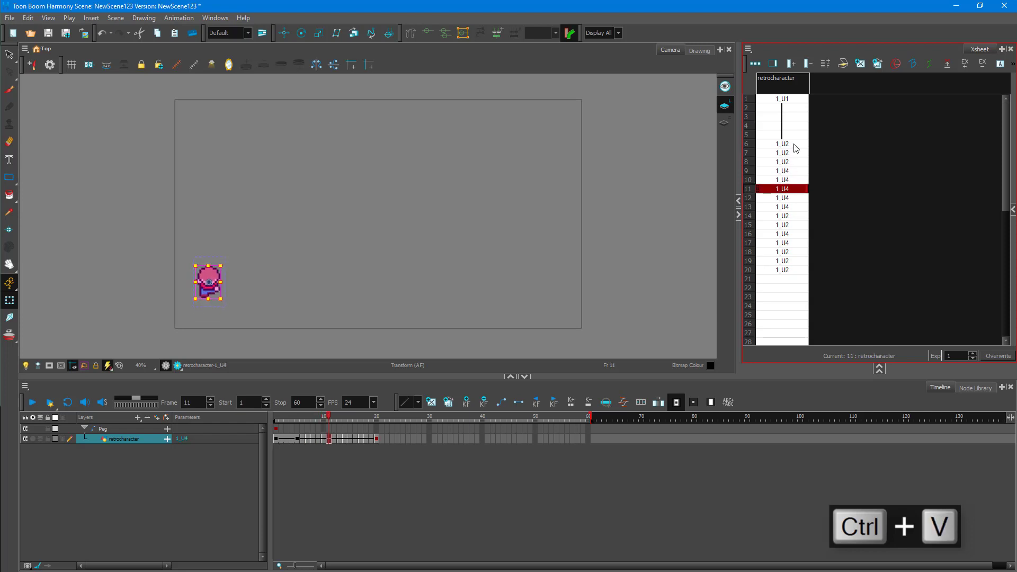
# - Copy the three-frame 1_U2 and 1_U4 exposures starting at frame 6 and paste them at frames 12 and 17
pyautogui.moveTo(793, 144); pyautogui.dragTo(796, 180)
pyautogui.hotkey('ctrl', 'c')
pyautogui.click(792, 197)
pyautogui.hotkey('ctrl', 'v')
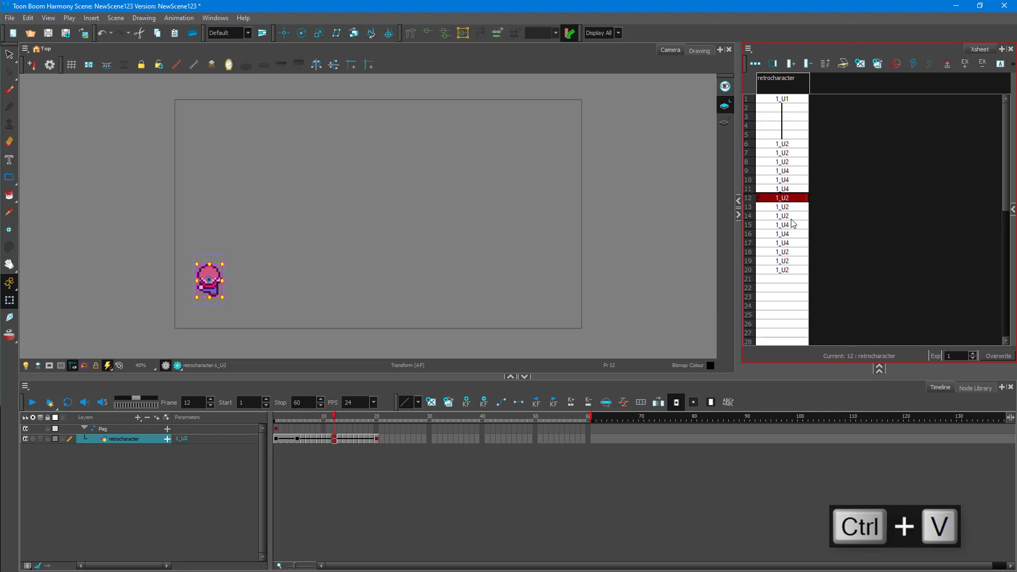
pyautogui.click(793, 244)
pyautogui.hotkey('ctrl', 'v')
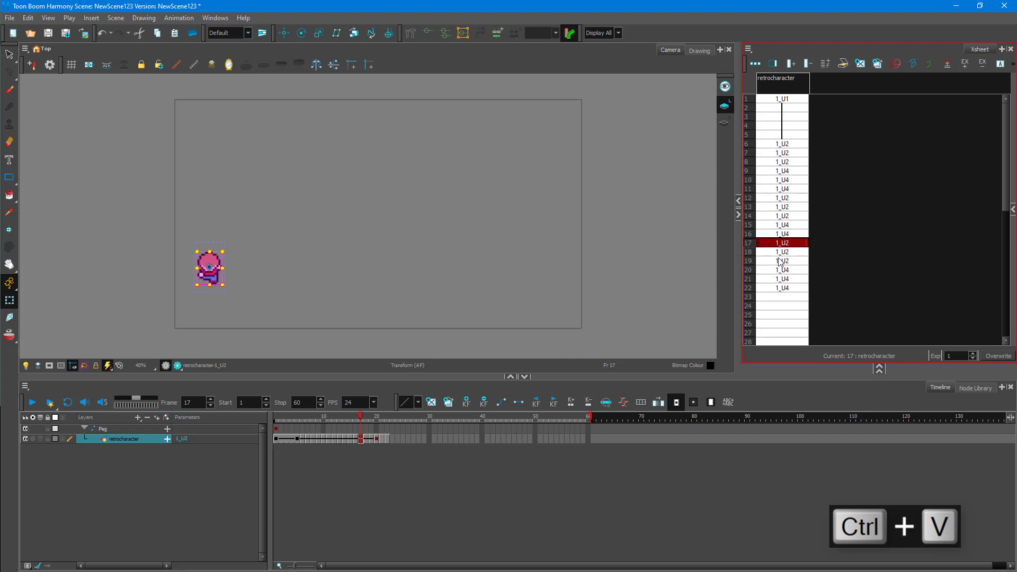
# - Delete the character layer's surplus exposures at frames 21 and 22, beyond the keyframe at frame 20
pyautogui.click(276, 422)
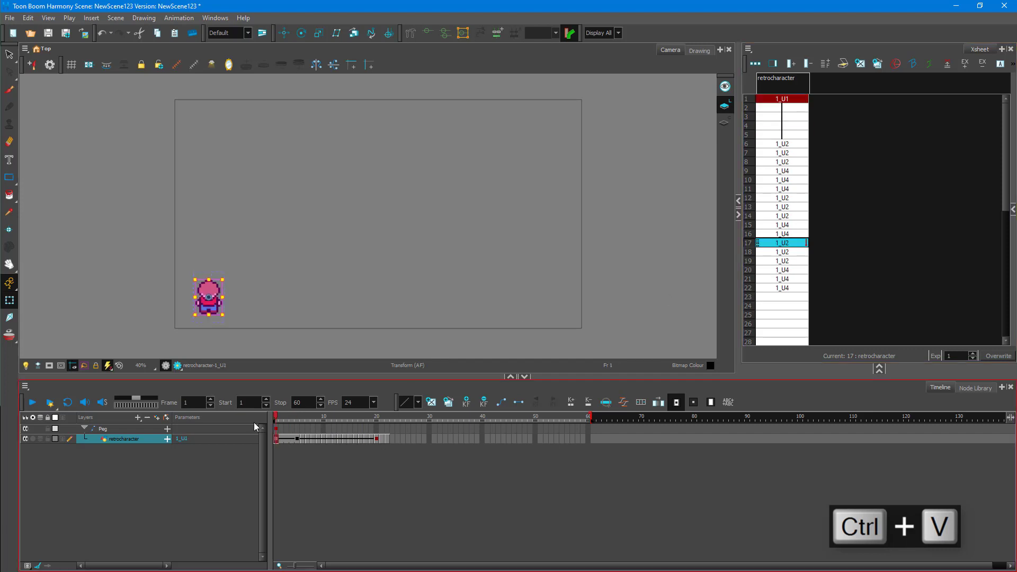
pyautogui.click(383, 439)
pyautogui.rightClick(384, 438)
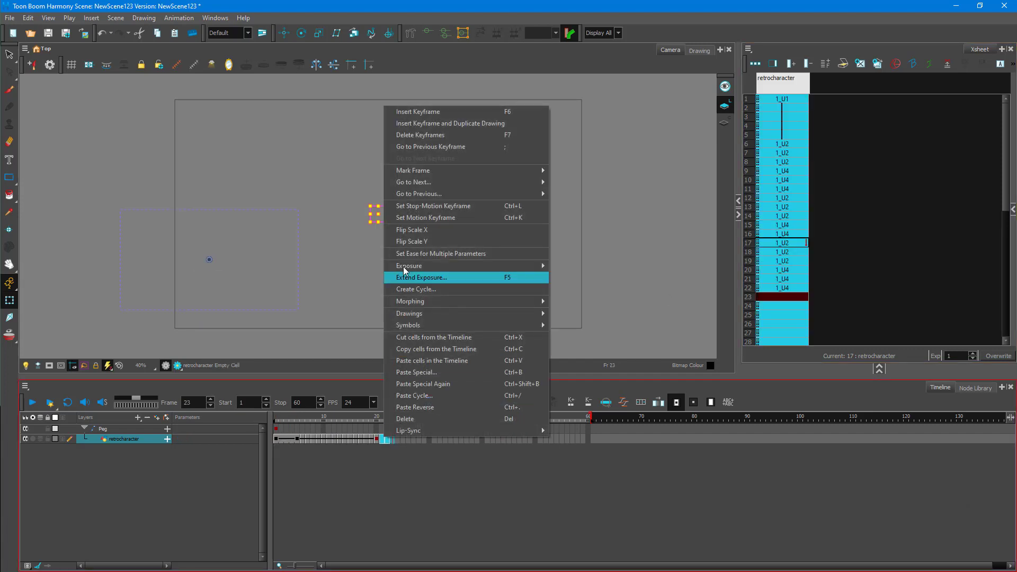
pyautogui.click(435, 146)
pyautogui.click(383, 437)
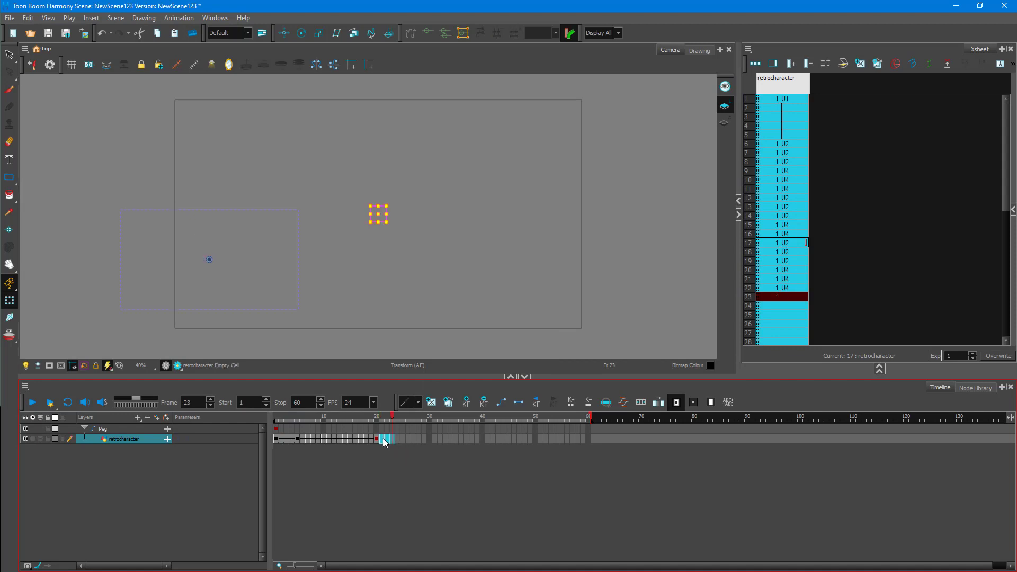
pyautogui.press('Delete')
# - Play back the upward walk twice from frame 1 and check the character's pose at frame 20
pyautogui.hotkey('shift', ',')
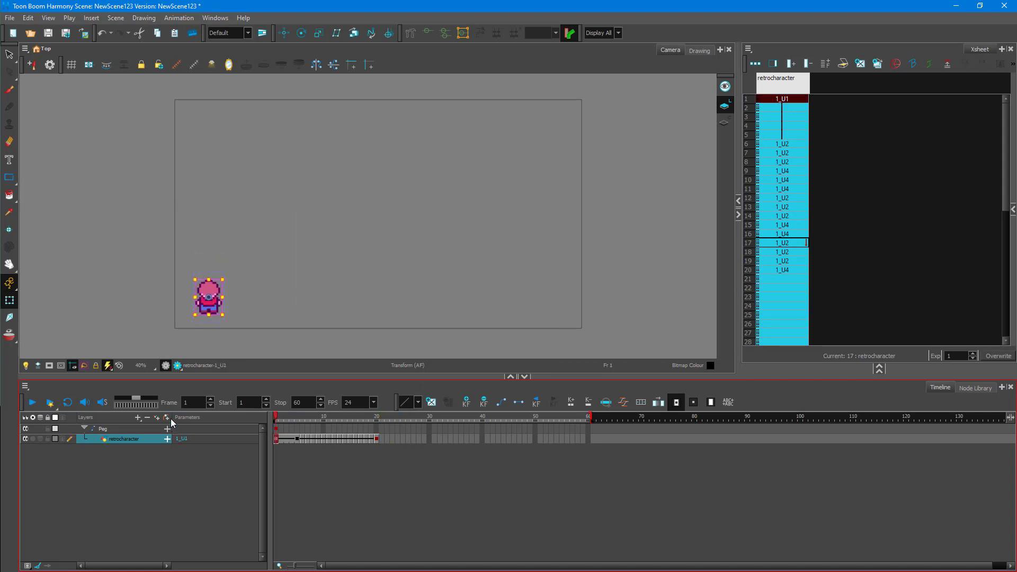
pyautogui.click(33, 403)
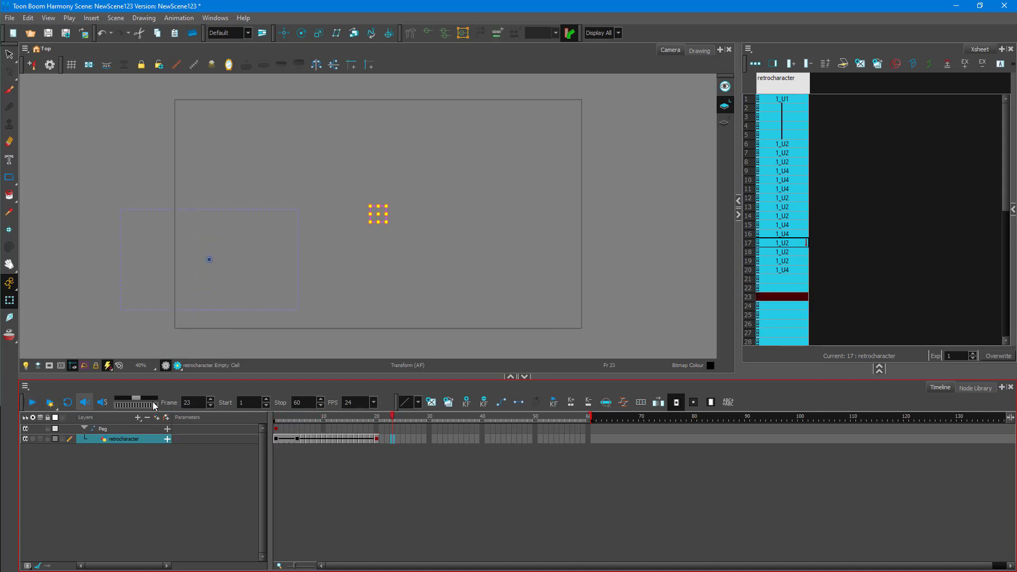
pyautogui.hotkey('shift', ',')
pyautogui.click(32, 402)
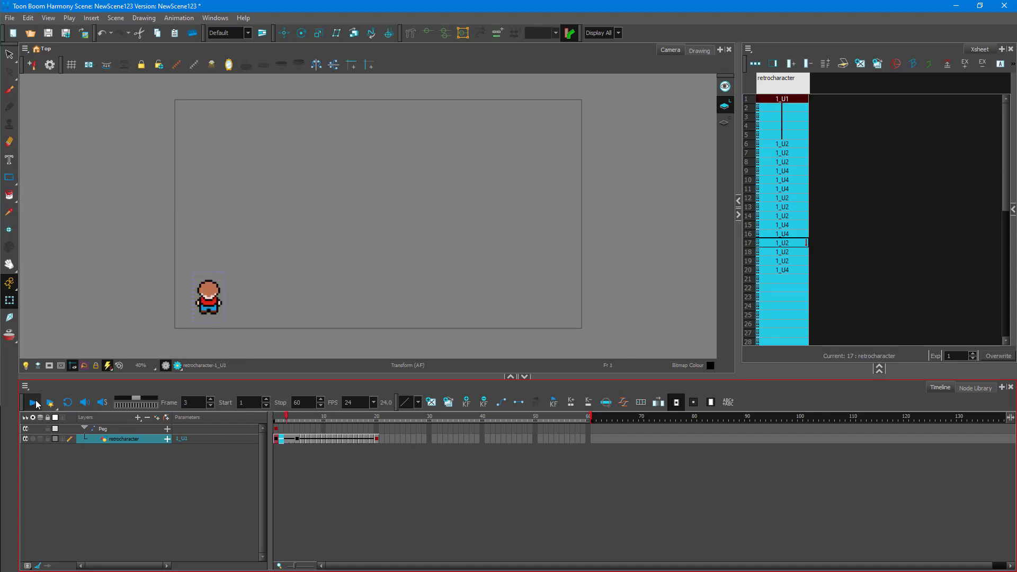
pyautogui.click(402, 417)
pyautogui.click(377, 417)
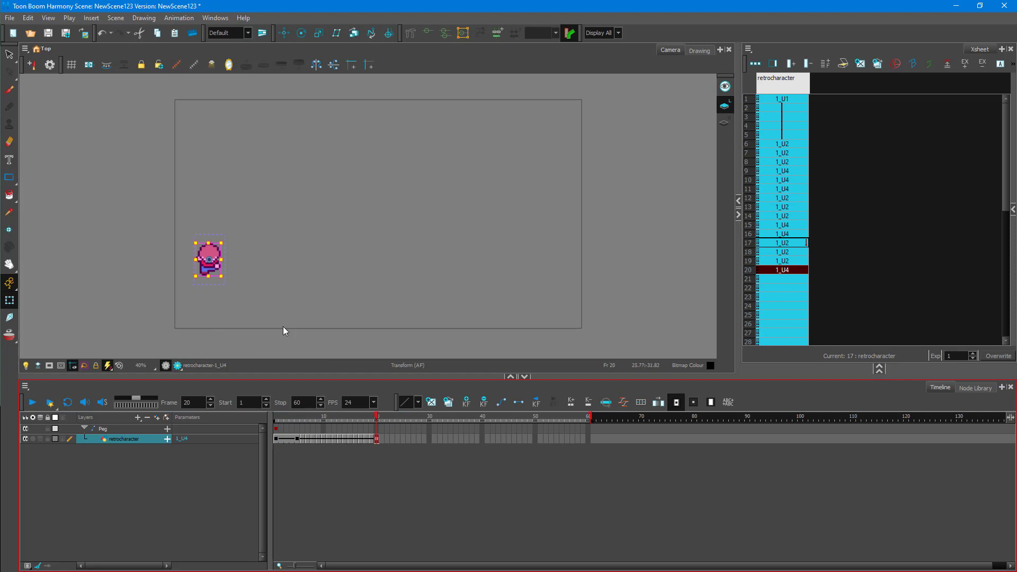
# - Extend the character's last drawing exposure to frame 40
pyautogui.click(482, 417)
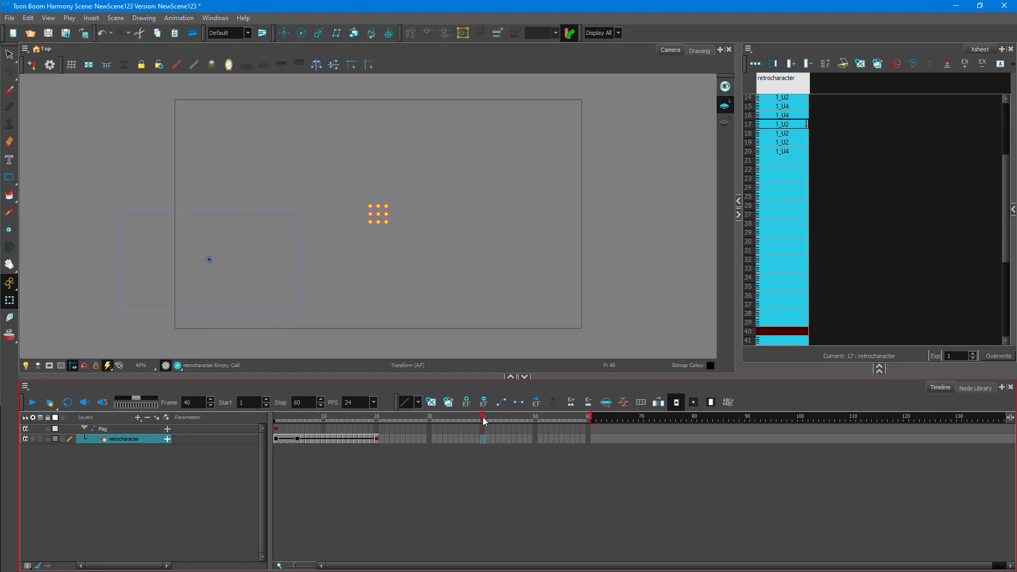
pyautogui.click(482, 439)
pyautogui.press('F5')
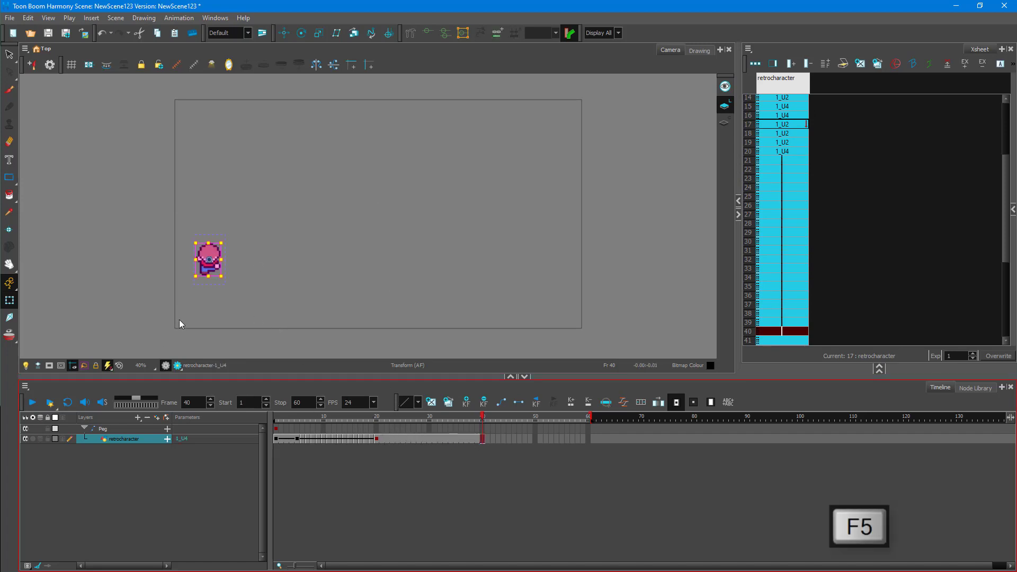
# - Move the character horizontally to the right at frame 40, shorten that travel by about half, and scrub through the motion
pyautogui.moveTo(215, 256); pyautogui.dragTo(338, 256)
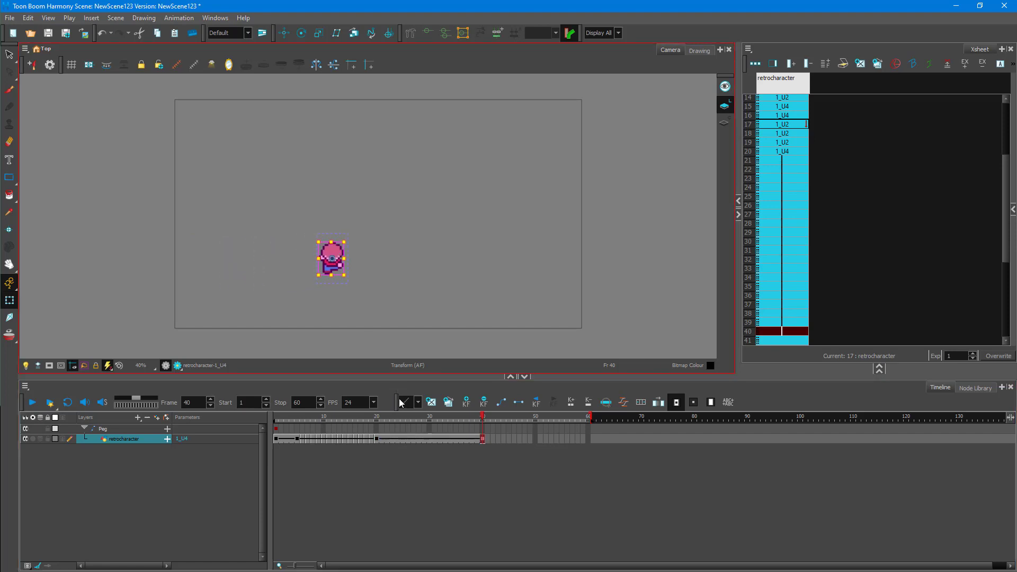
pyautogui.moveTo(399, 416); pyautogui.dragTo(482, 422)
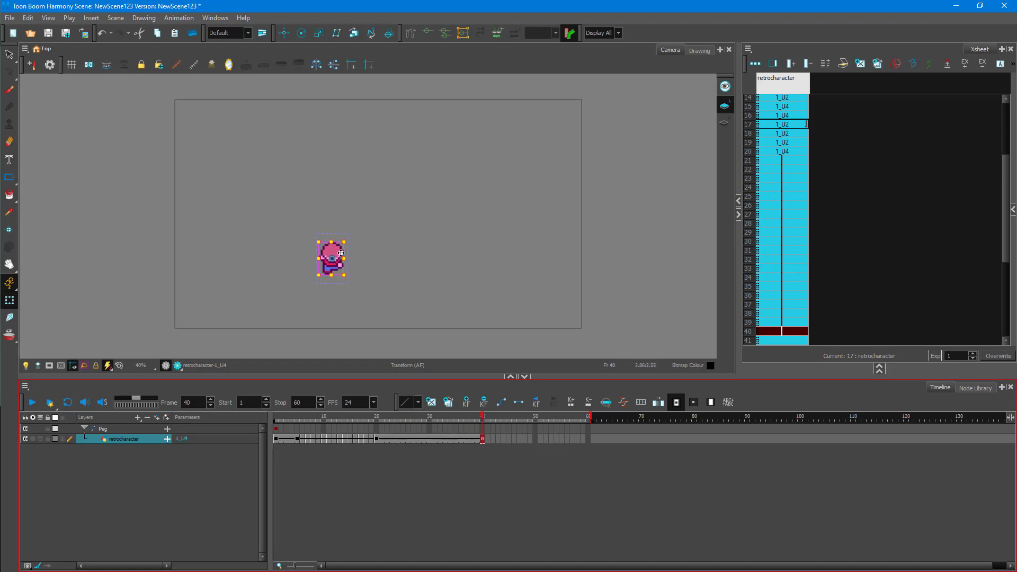
pyautogui.moveTo(341, 253); pyautogui.dragTo(272, 257)
pyautogui.moveTo(402, 416); pyautogui.dragTo(374, 417)
# - Substitute the character's drawing from frame 21 onward with 1_R2
pyautogui.click(829, 178)
pyautogui.click(797, 161)
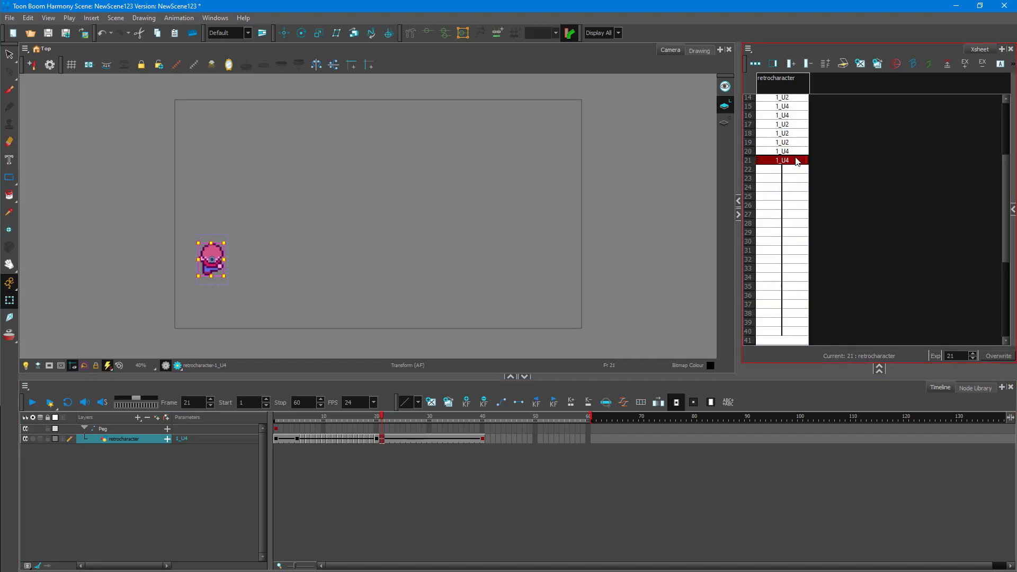
pyautogui.doubleClick(797, 161)
pyautogui.write('1_R2')
pyautogui.press('Return')
pyautogui.click(796, 178)
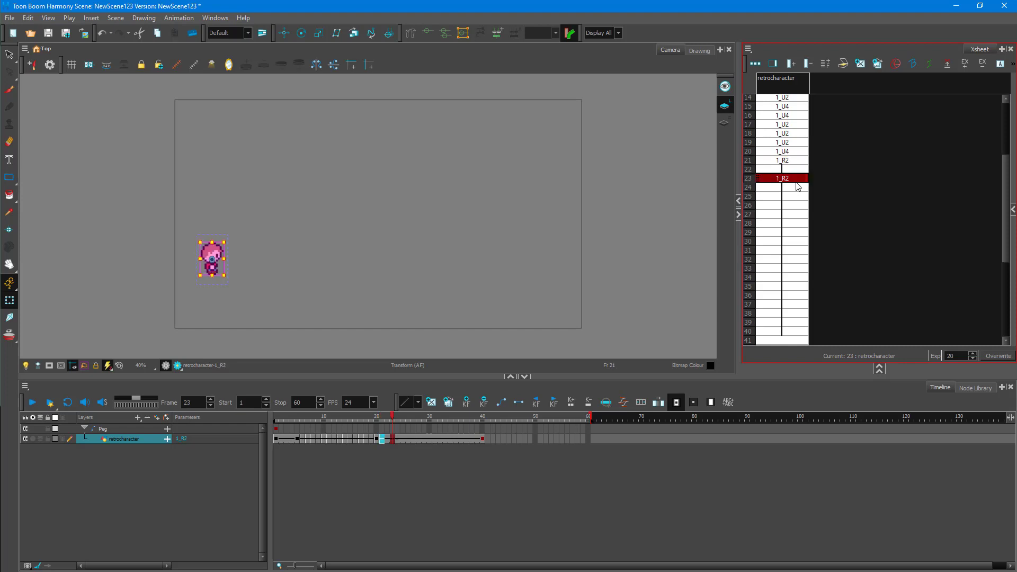
# - Check the exposures after frame 21 and set the character's drawing to 1_R3 from frame 24 onward
pyautogui.click(796, 161)
pyautogui.click(797, 171)
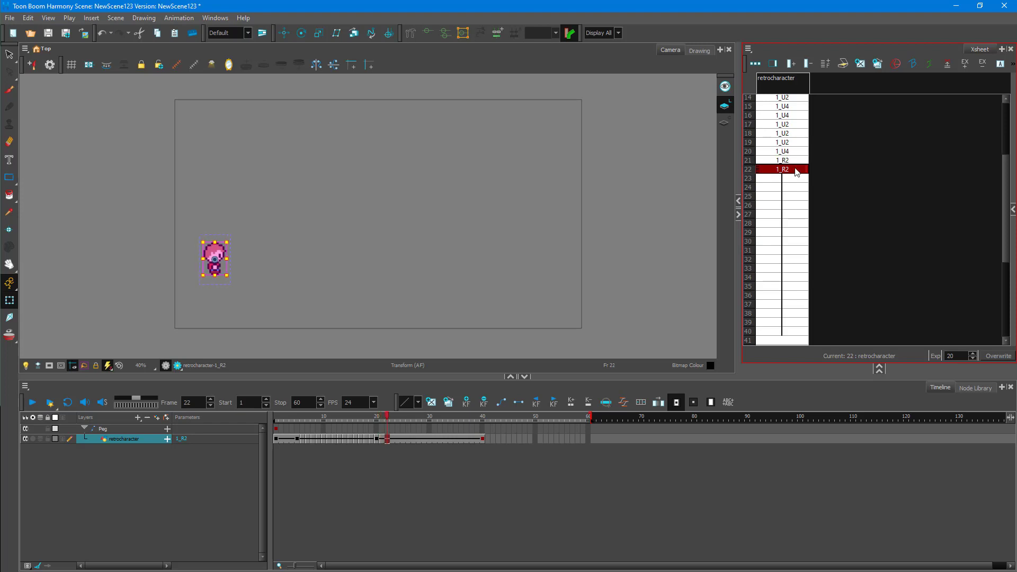
pyautogui.click(796, 181)
pyautogui.doubleClick(794, 189)
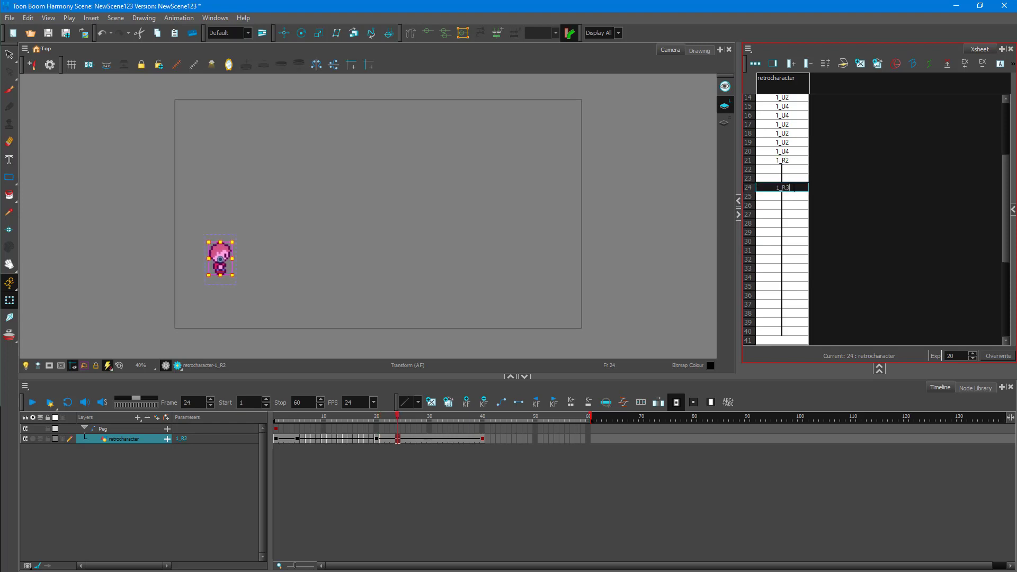
pyautogui.write('1_R3')
pyautogui.press('Return')
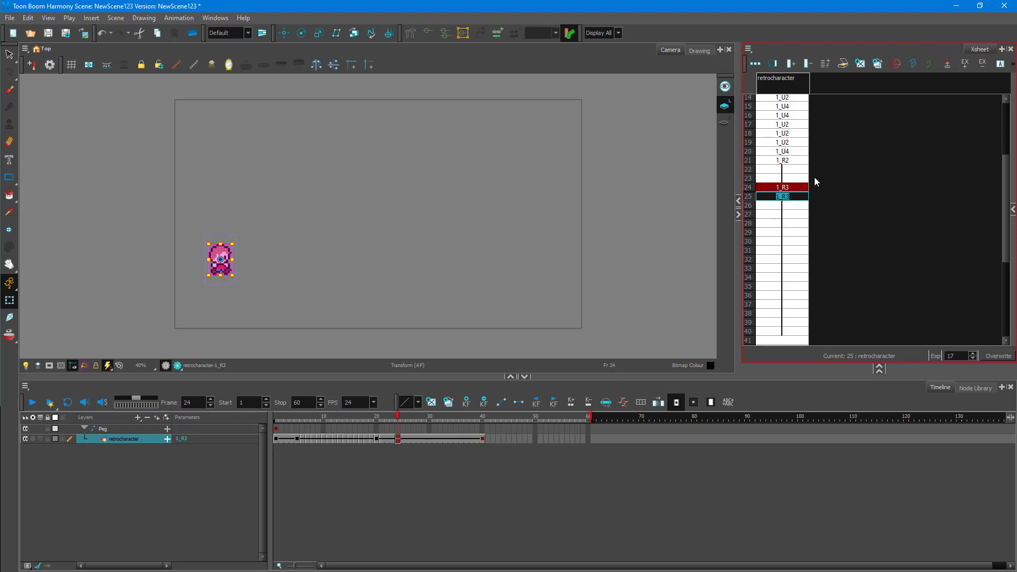
# - Try drawing 1_R4 at frame 21, and settle on 1_R1 for that exposure
pyautogui.click(792, 169)
pyautogui.click(790, 160)
pyautogui.doubleClick(796, 162)
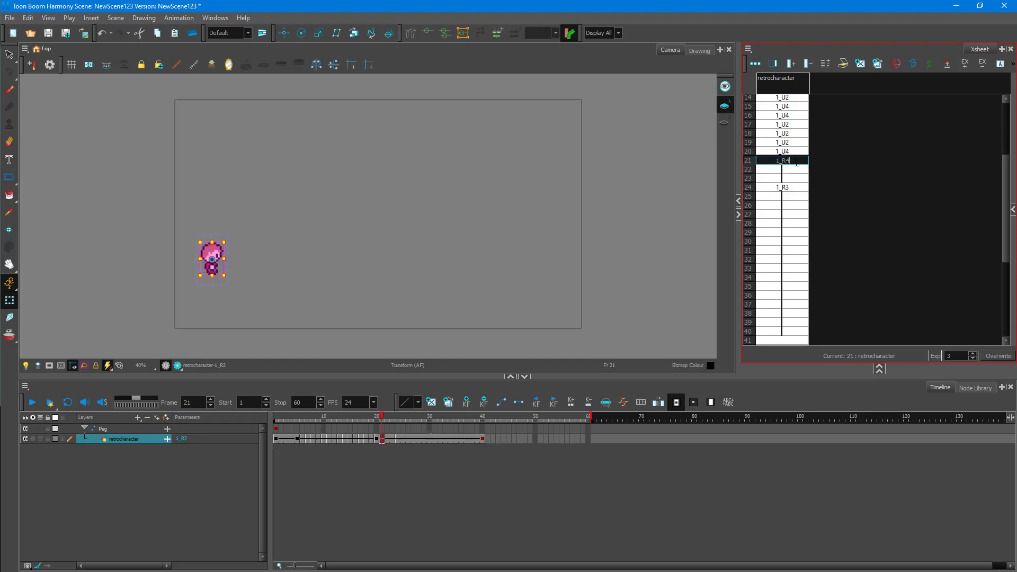
pyautogui.press('Return')
pyautogui.doubleClick(795, 162)
pyautogui.write('1_R1')
pyautogui.press('Return')
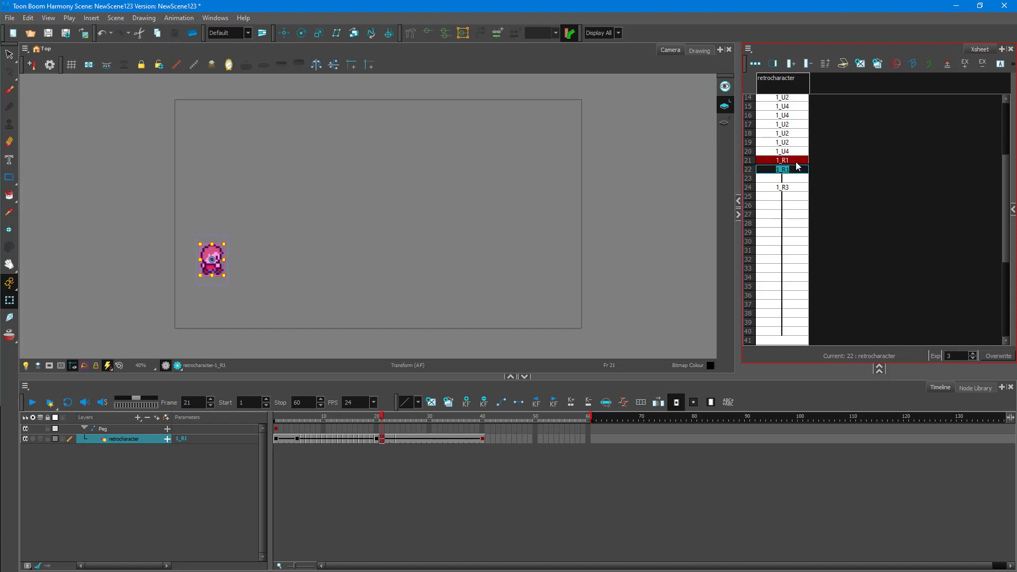
pyautogui.click(794, 189)
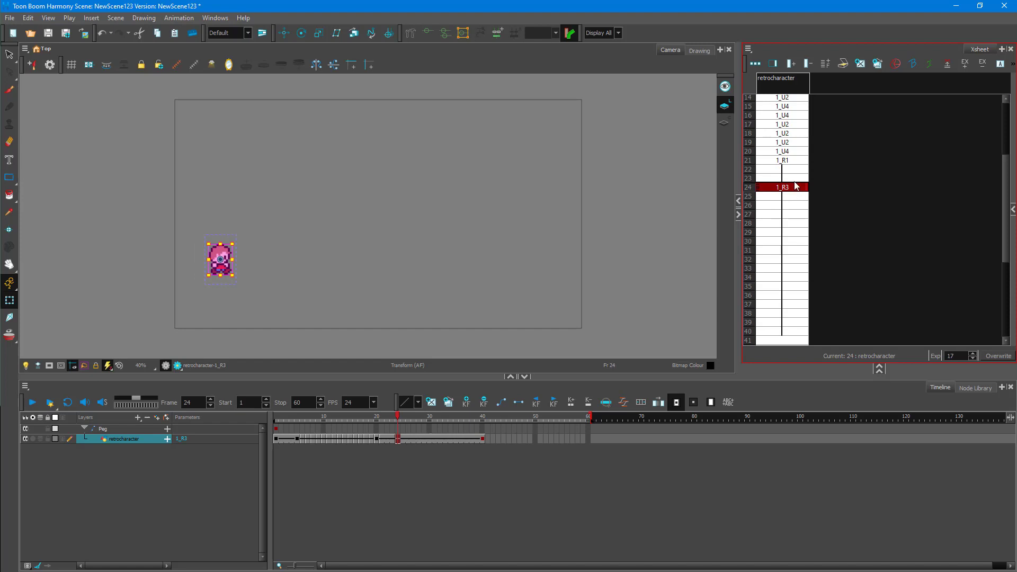
# - Copy the character's exposures from frames 21 to 24, paste them at frames 28 and 34, and preview the rightward walk
pyautogui.click(796, 162)
pyautogui.keyDown('shift'); pyautogui.click(797, 189); pyautogui.keyUp('shift')
pyautogui.hotkey('ctrl', 'c')
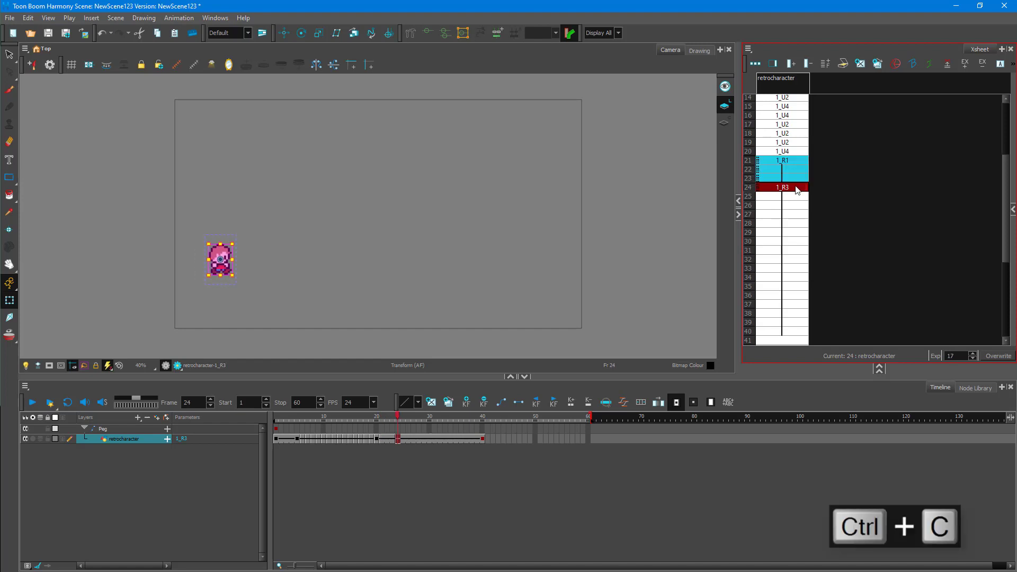
pyautogui.click(795, 215)
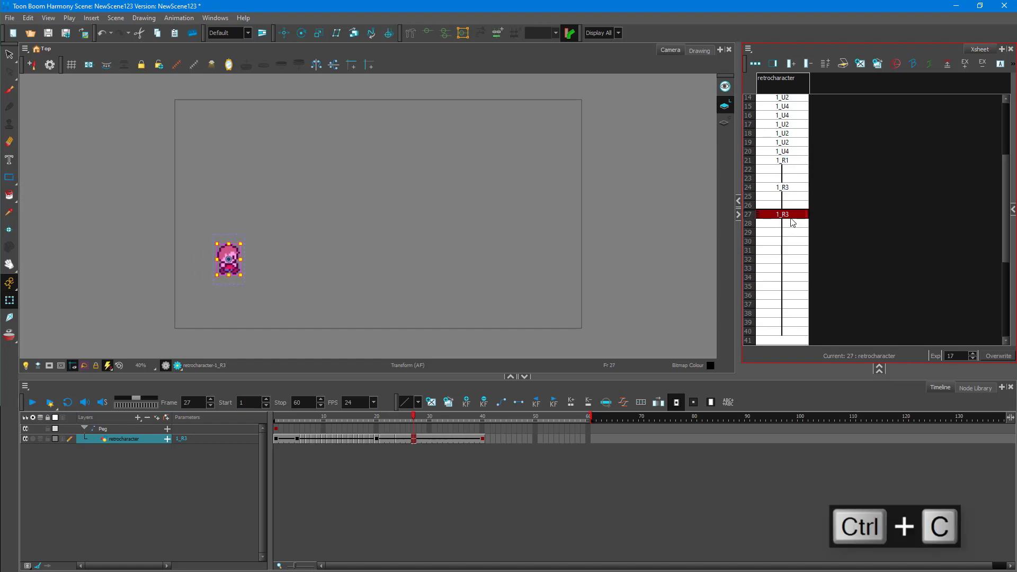
pyautogui.click(792, 222)
pyautogui.hotkey('ctrl', 'v')
pyautogui.click(789, 277)
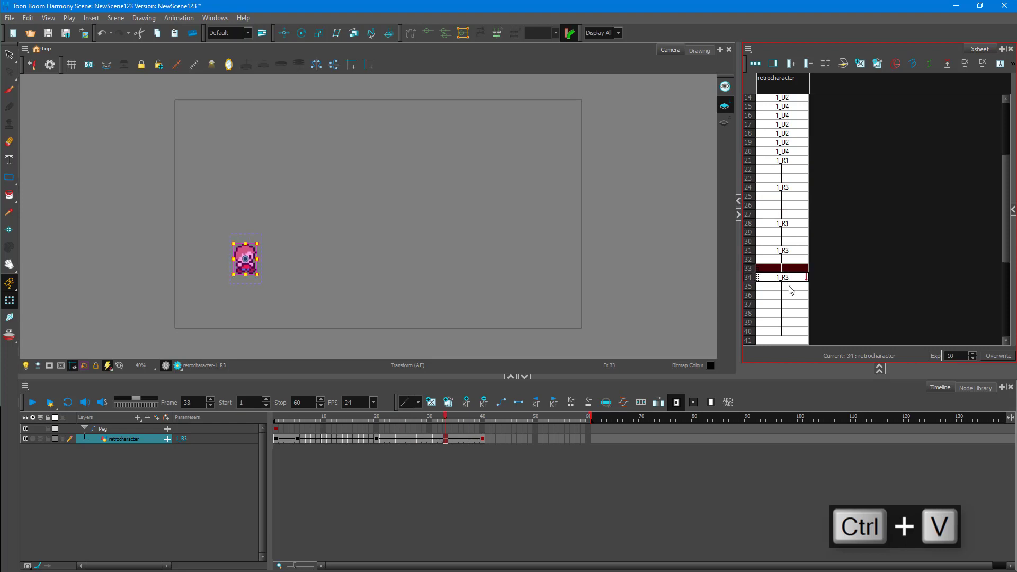
pyautogui.press('g')
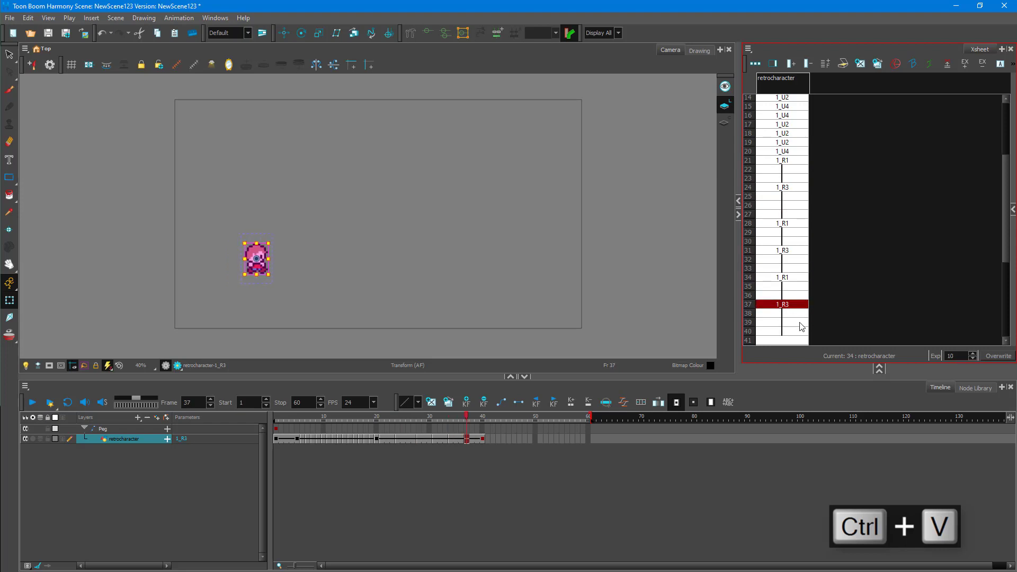
pyautogui.click(29, 405)
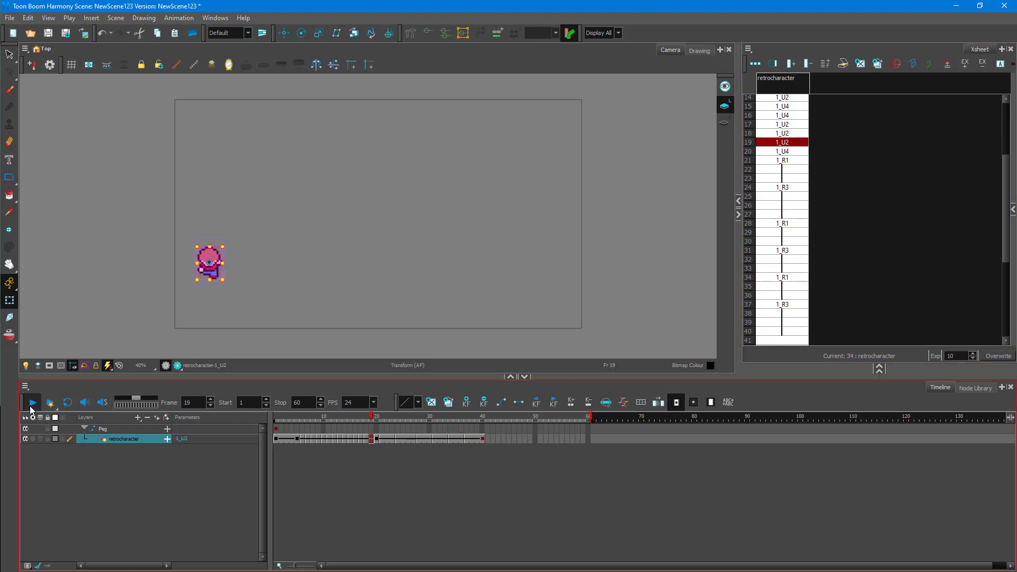
pyautogui.moveTo(439, 417); pyautogui.dragTo(403, 423)
# - Try substituting drawing 1_R2 at frames 26 and 27, and undo the change
pyautogui.click(779, 263)
pyautogui.click(791, 173)
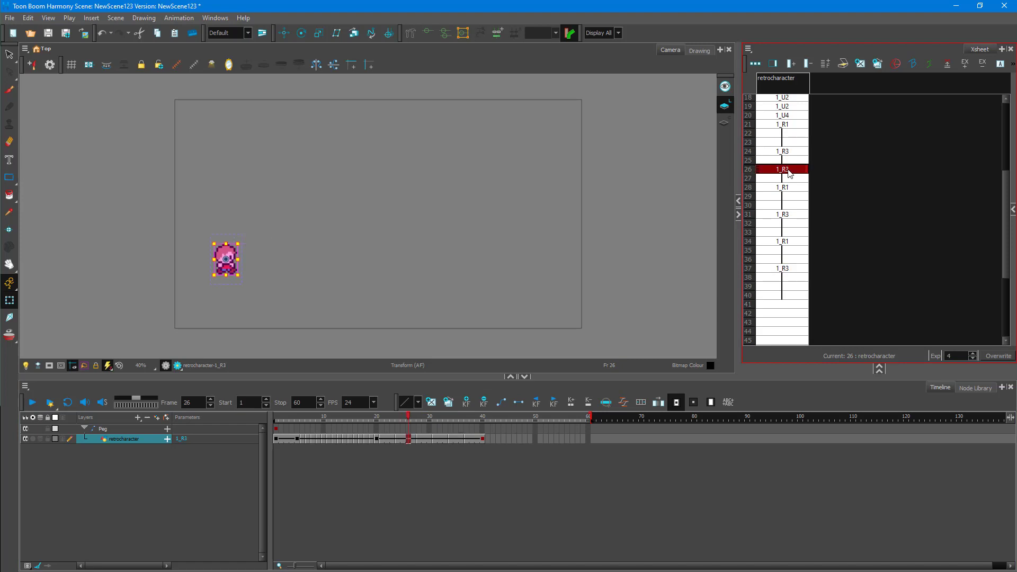
pyautogui.click(791, 174)
pyautogui.write('1_R2')
pyautogui.press('Return')
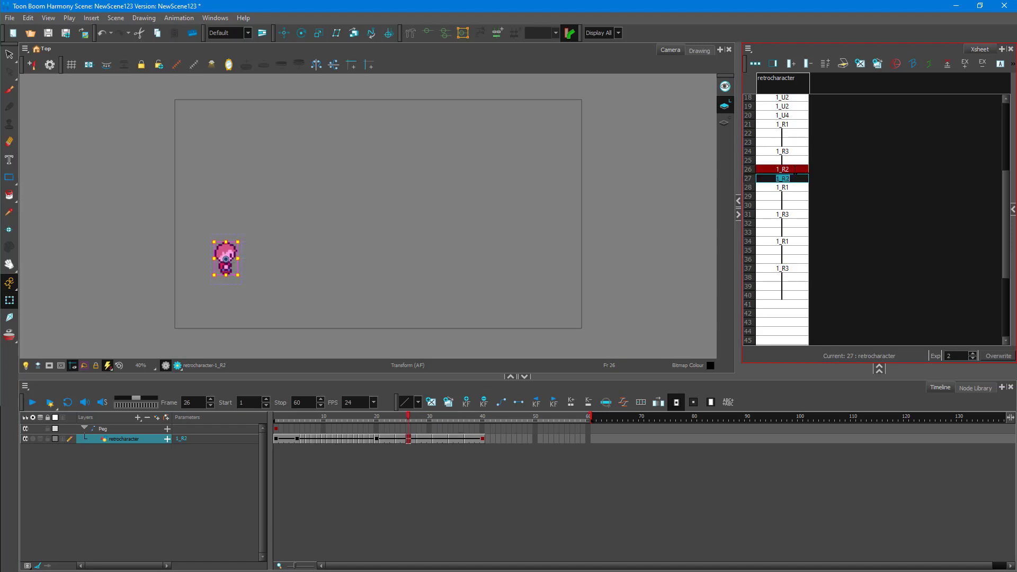
pyautogui.press('Return')
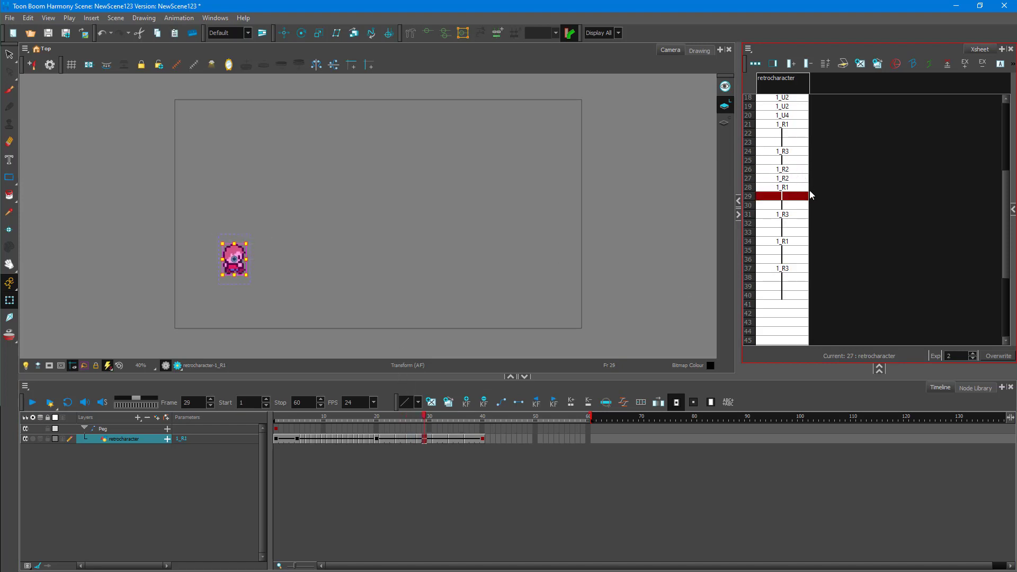
pyautogui.hotkey('ctrl', 'z')
# - Set the character's drawing at frame 26 to 1_R2, leaving frame 27 as its held exposure
pyautogui.doubleClick(796, 175)
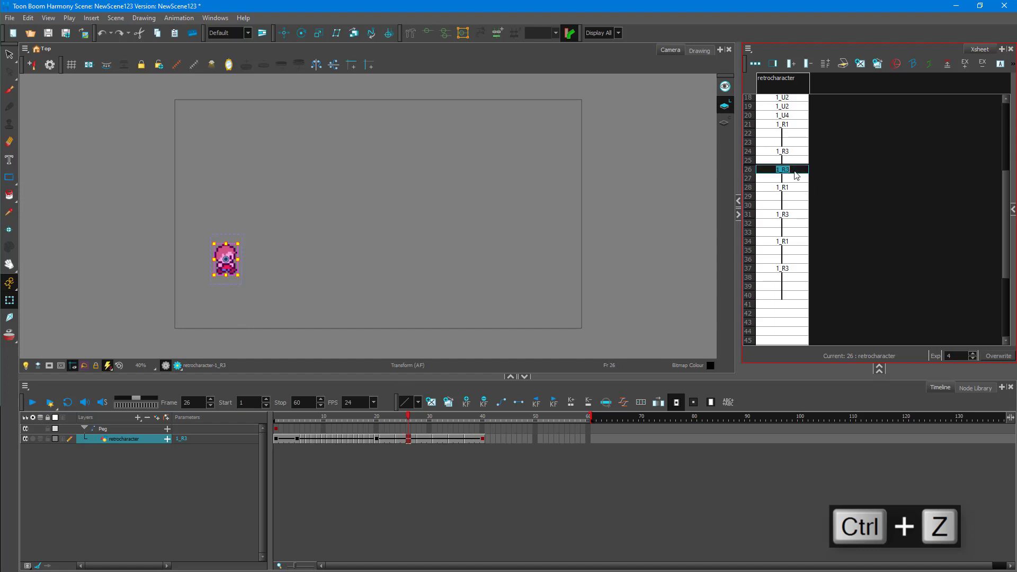
pyautogui.press('Return')
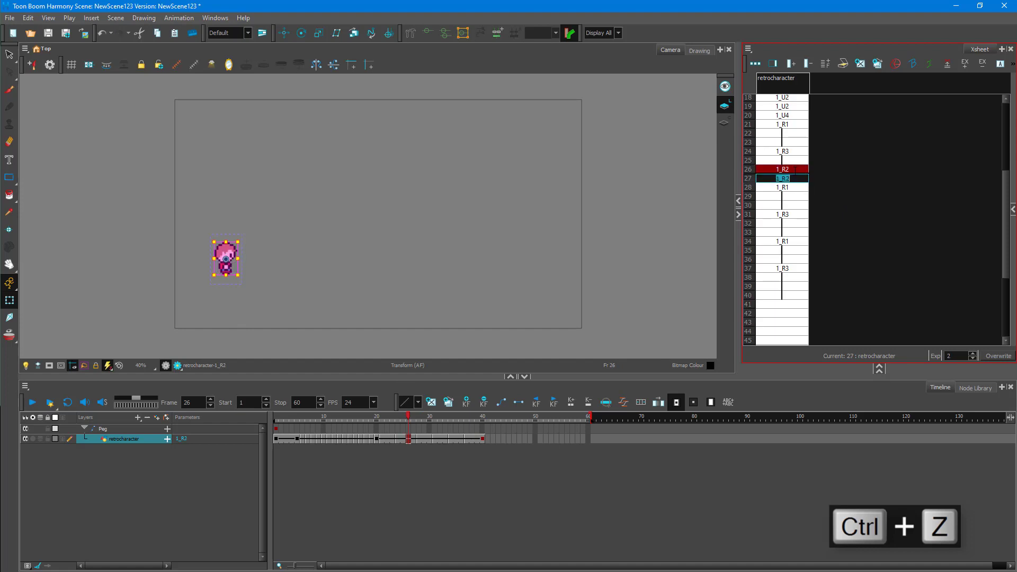
pyautogui.click(802, 179)
pyautogui.click(801, 169)
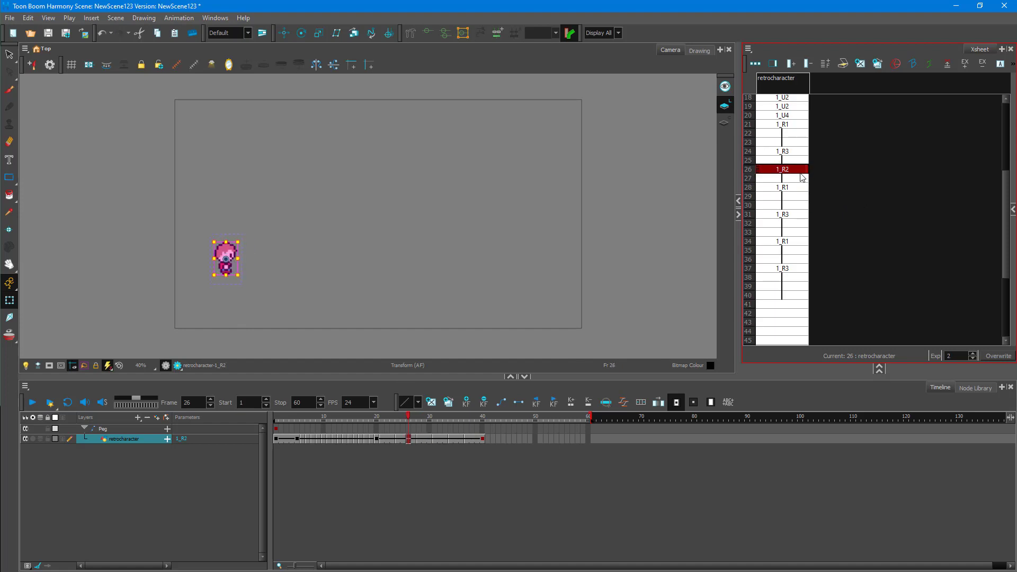
# - Copy the 1_R2 exposure from frame 26 and paste it at frames 29, 32, 35 and 39
pyautogui.hotkey('ctrl', 'c')
pyautogui.click(802, 205)
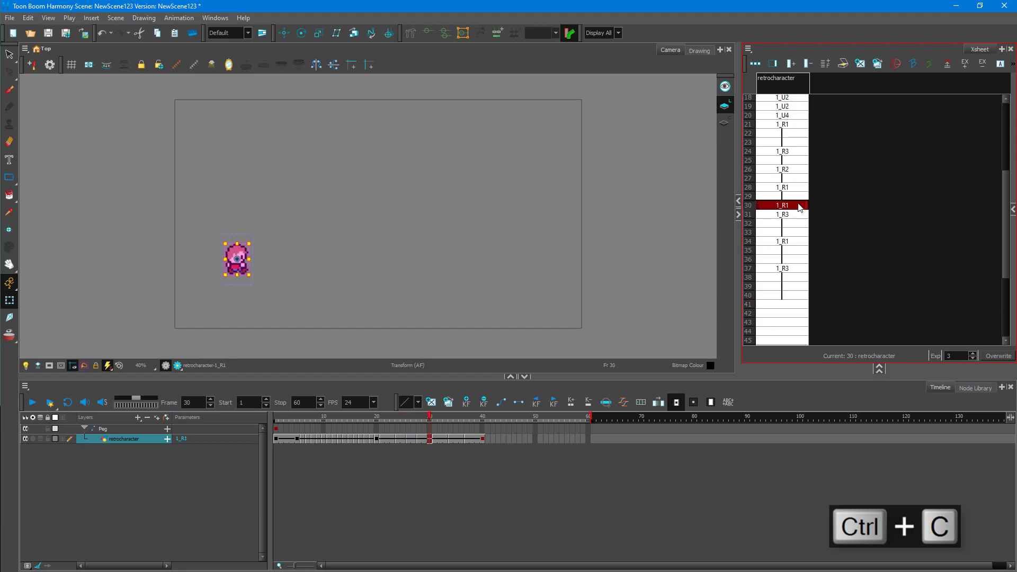
pyautogui.click(800, 197)
pyautogui.hotkey('ctrl', 'v')
pyautogui.click(801, 223)
pyautogui.hotkey('ctrl', 'v')
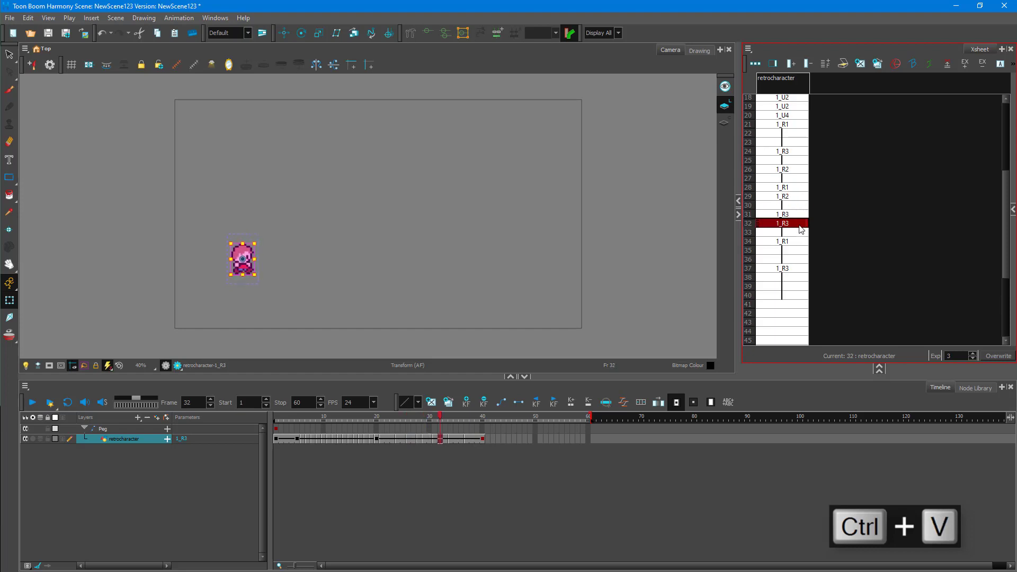
pyautogui.click(794, 250)
pyautogui.hotkey('ctrl', 'v')
pyautogui.click(794, 277)
pyautogui.click(794, 286)
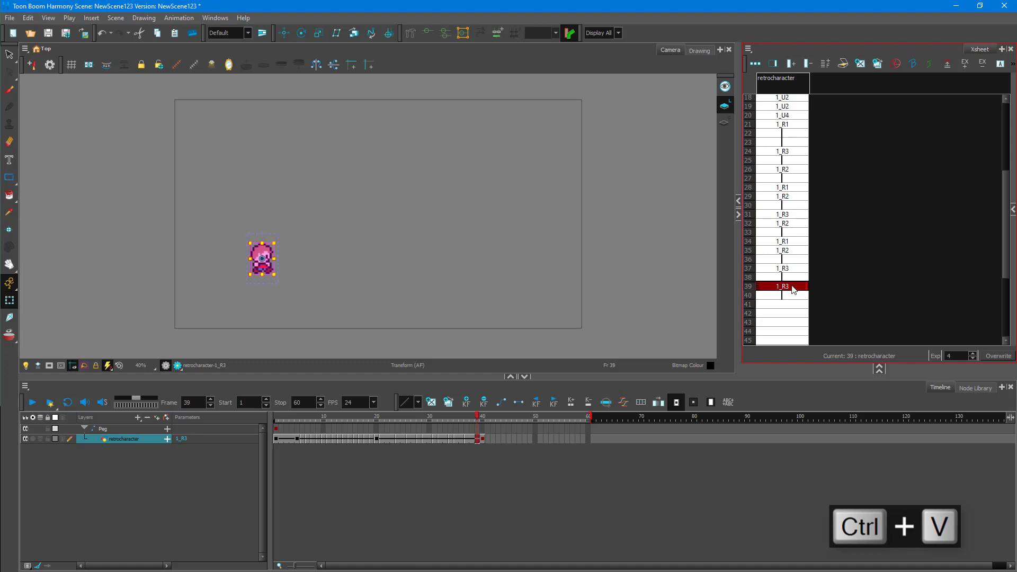
pyautogui.hotkey('ctrl', 'v')
# - Play back the animation from frame 20, and again from frame 1
pyautogui.click(376, 419)
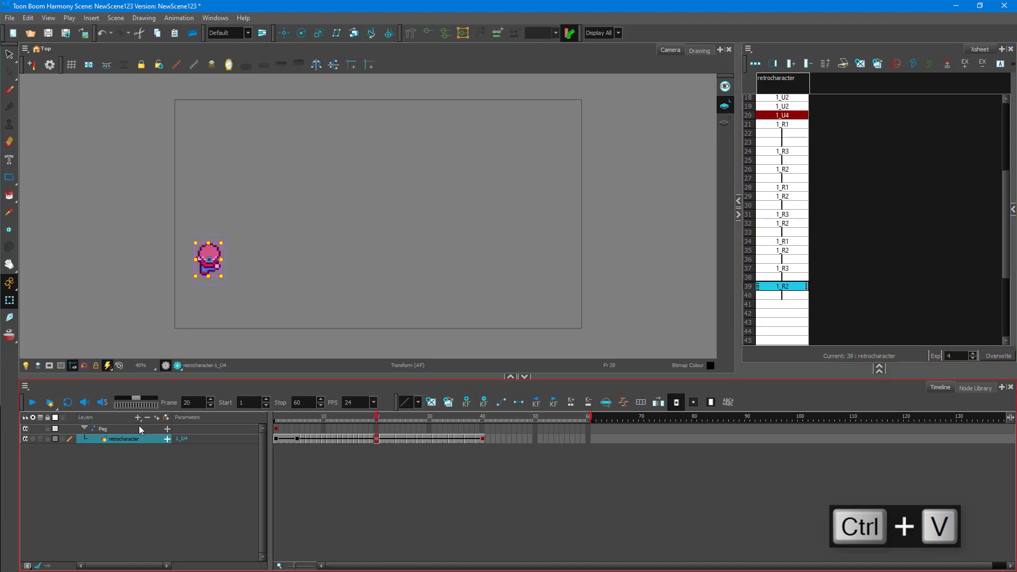
pyautogui.click(37, 405)
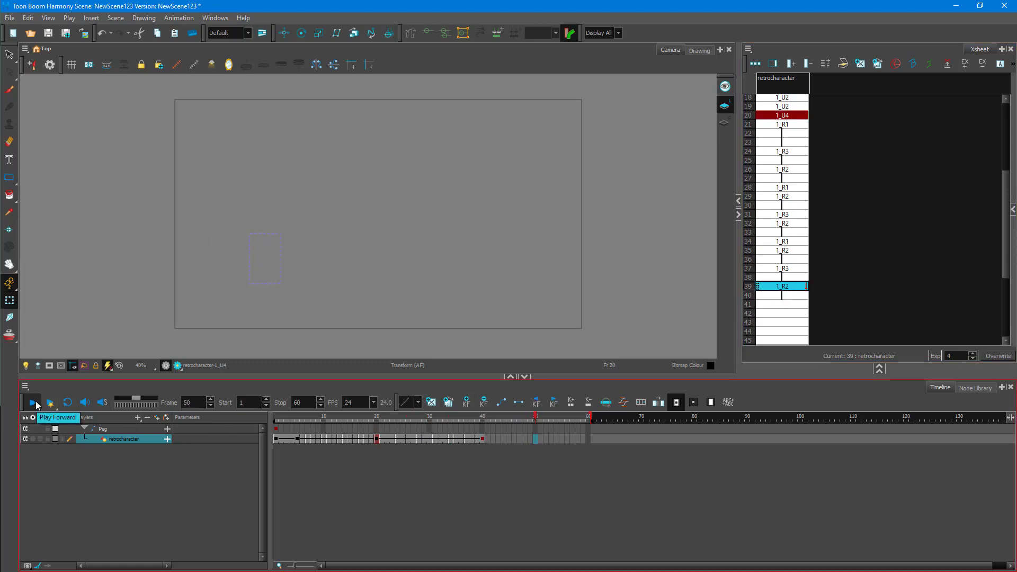
pyautogui.click(277, 418)
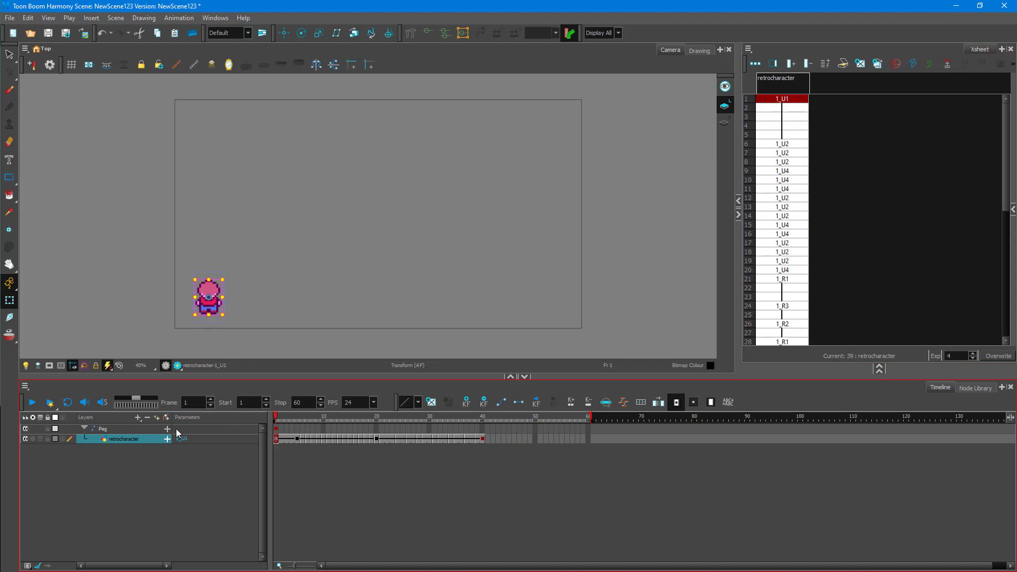
pyautogui.click(34, 405)
pyautogui.click(33, 405)
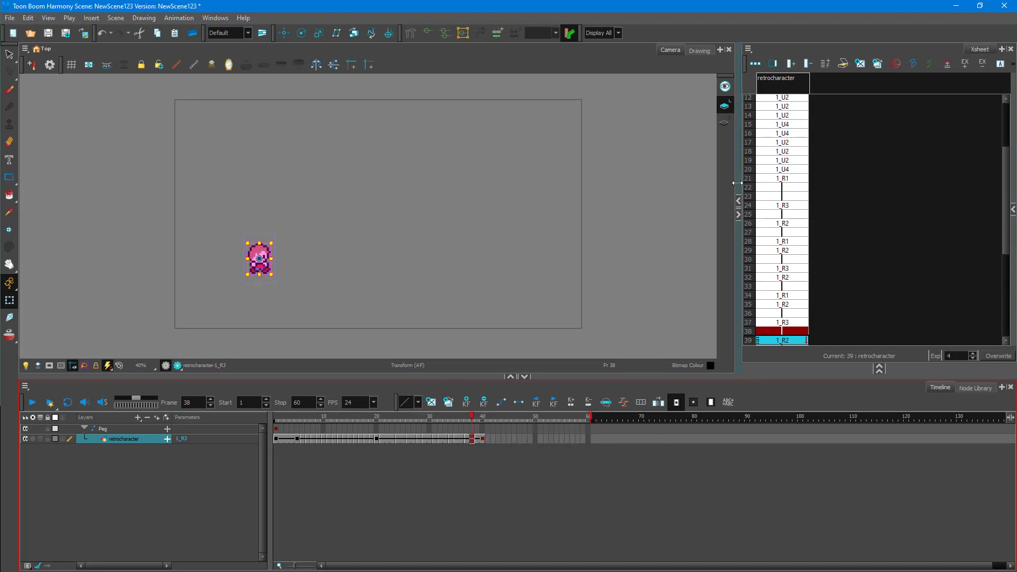
# - Move the character farther right at frame 40, to just short of the camera frame's centre, and play the animation from frame 1
pyautogui.moveTo(402, 418); pyautogui.dragTo(481, 416)
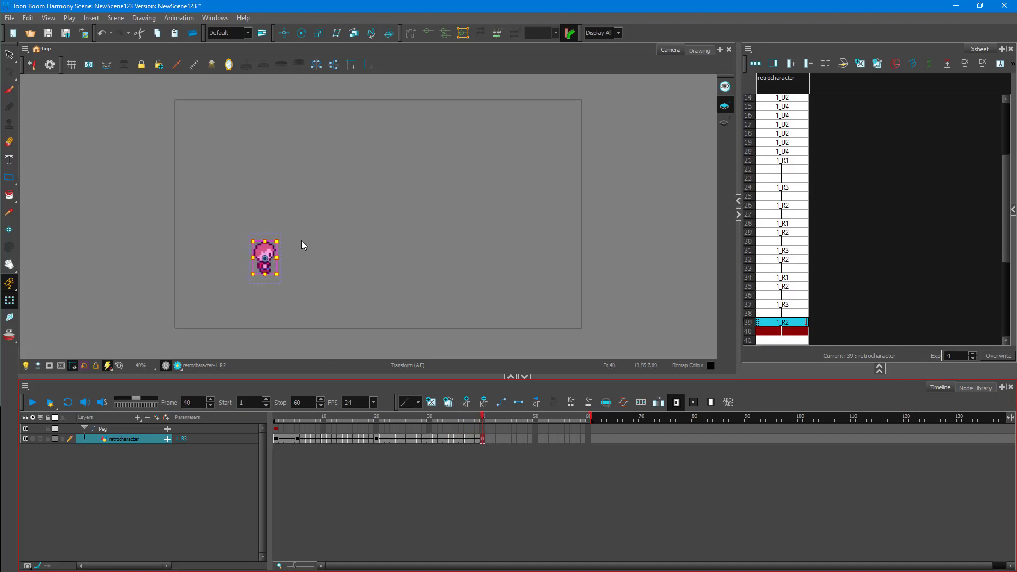
pyautogui.moveTo(265, 250); pyautogui.dragTo(344, 253)
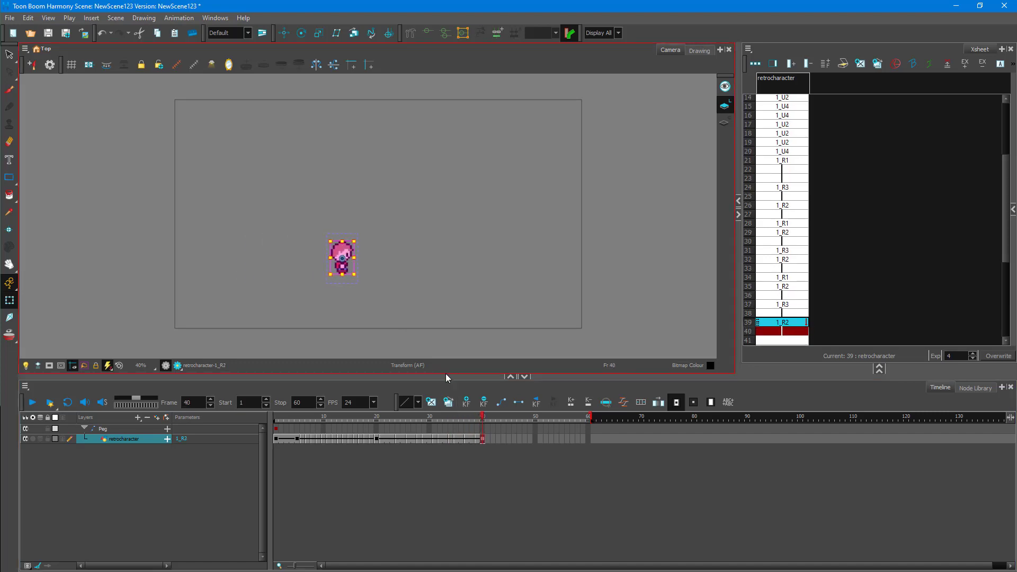
pyautogui.click(276, 418)
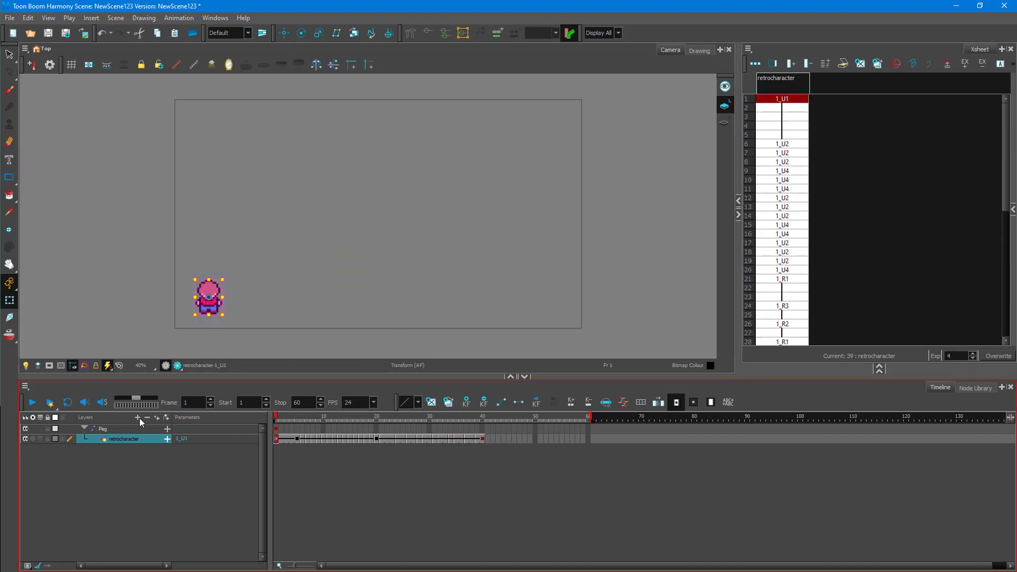
pyautogui.click(32, 404)
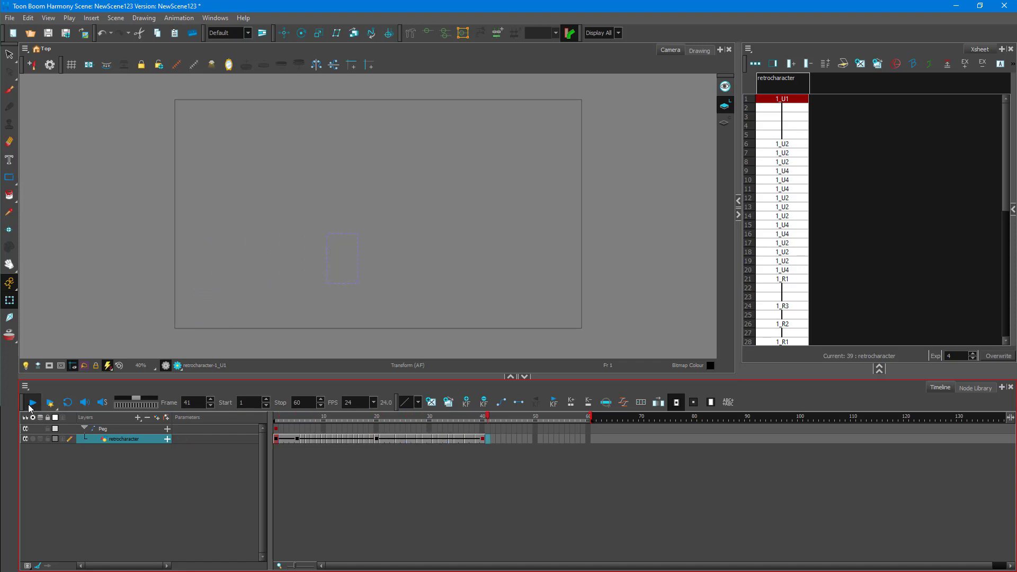
pyautogui.click(31, 404)
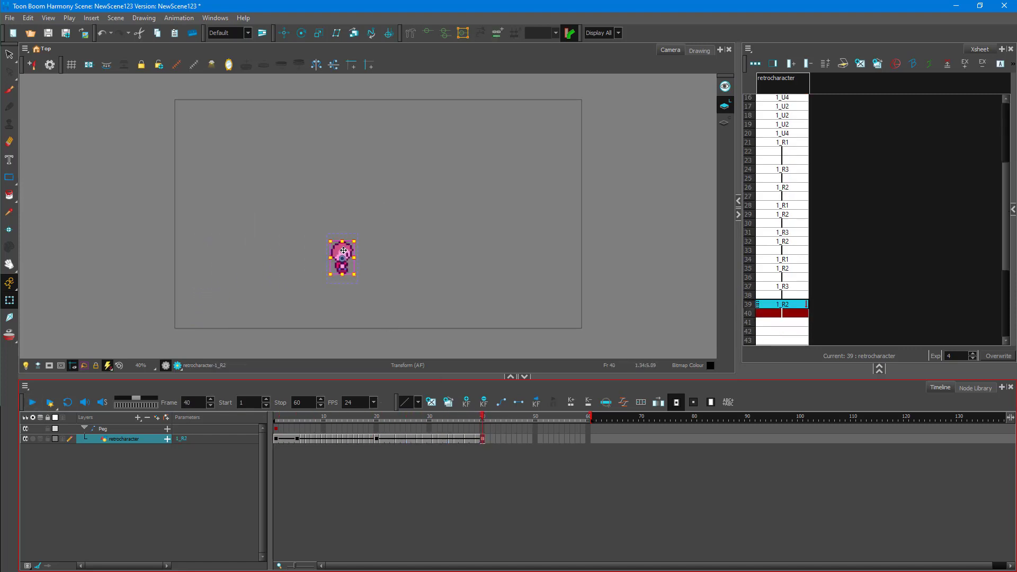
# - Pull the character back at frame 40 by a little under half of the added travel, and review the motion
pyautogui.moveTo(343, 250); pyautogui.dragTo(312, 251)
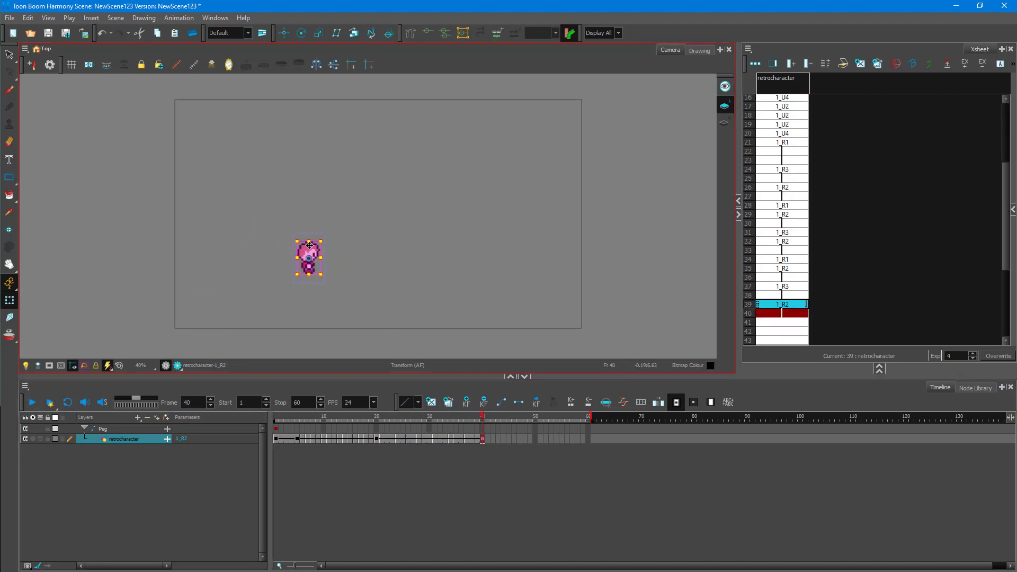
pyautogui.click(275, 417)
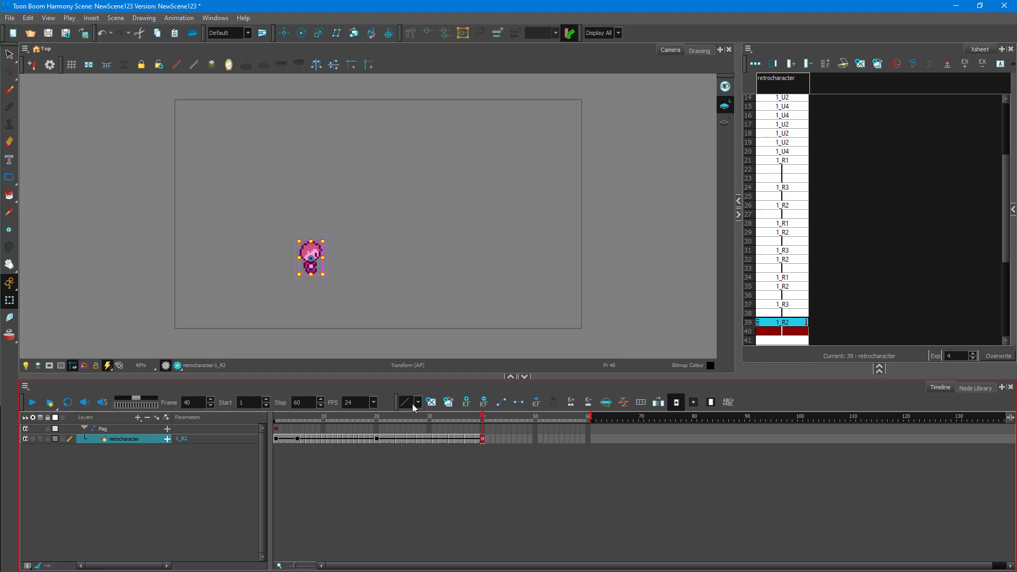
pyautogui.moveTo(470, 418)
pyautogui.mouseDown()
pyautogui.moveTo(313, 437)
pyautogui.moveTo(458, 434)
pyautogui.moveTo(482, 423)
pyautogui.mouseUp()
# - Deselect the character, examine its side-facing pose up close at frame 40, and play the animation from frame 1
pyautogui.click(329, 250)
pyautogui.scroll(3, 297, 249)
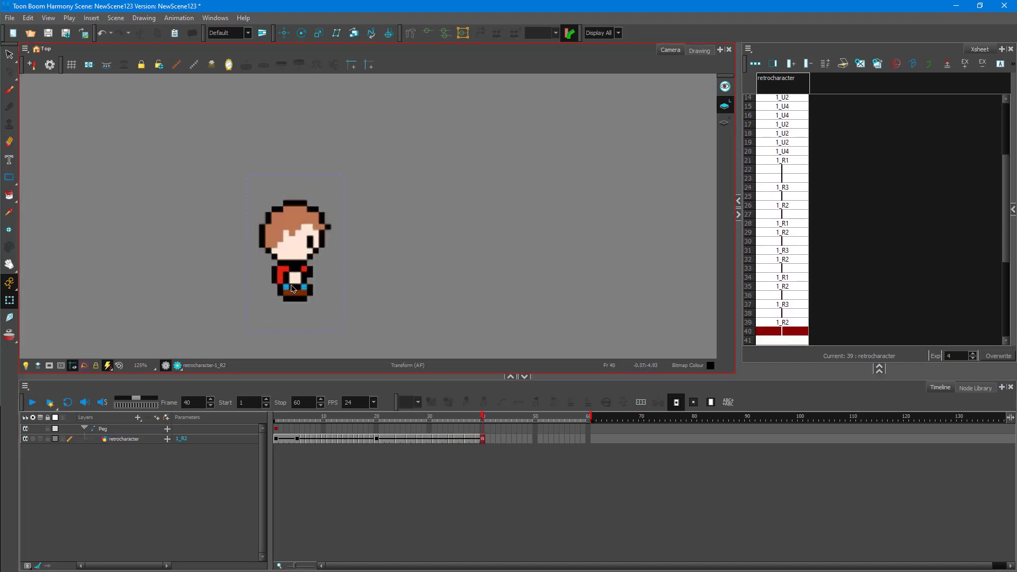
pyautogui.scroll(-5, 295, 291)
pyautogui.scroll(3, 268, 313)
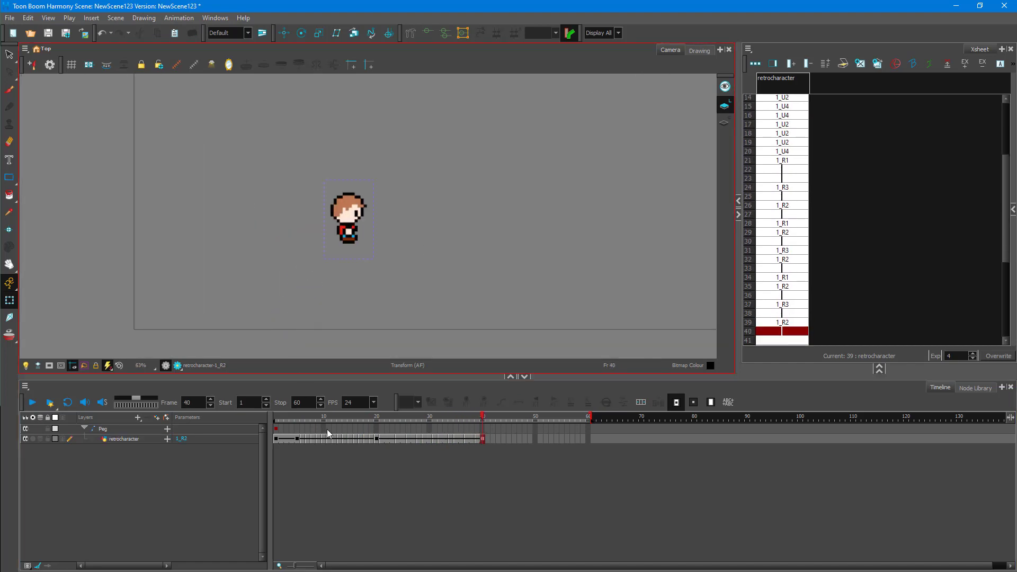
pyautogui.click(323, 410)
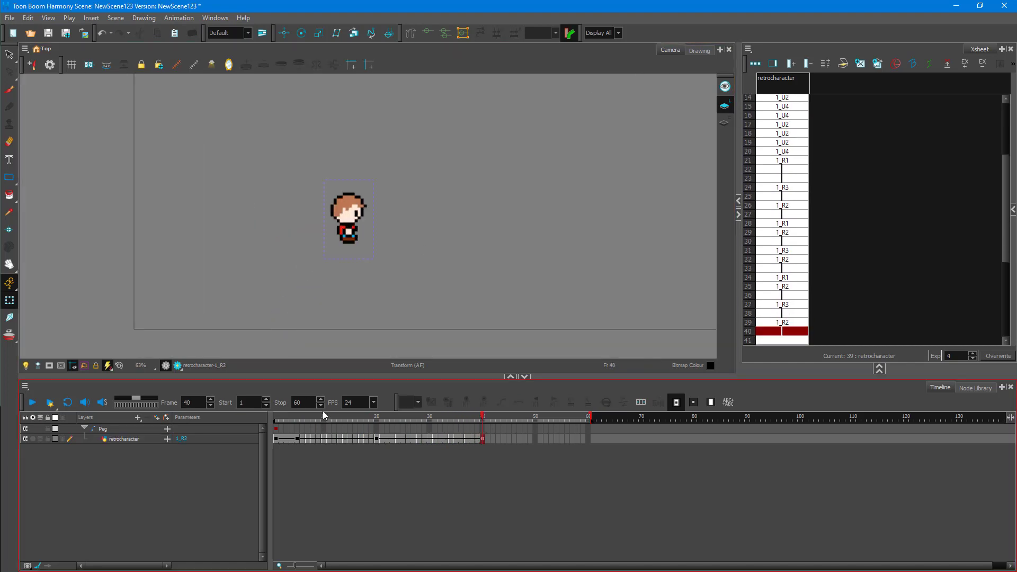
pyautogui.moveTo(319, 417); pyautogui.dragTo(275, 416)
pyautogui.click(32, 403)
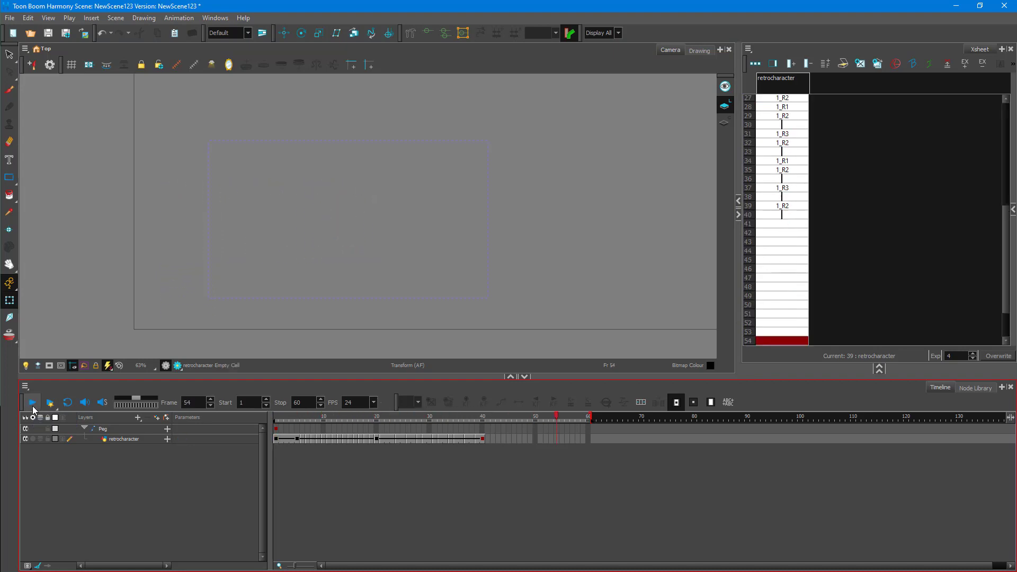
# - Set the playback stop frame to 40 and play the whole walk in a loop
pyautogui.click(482, 416)
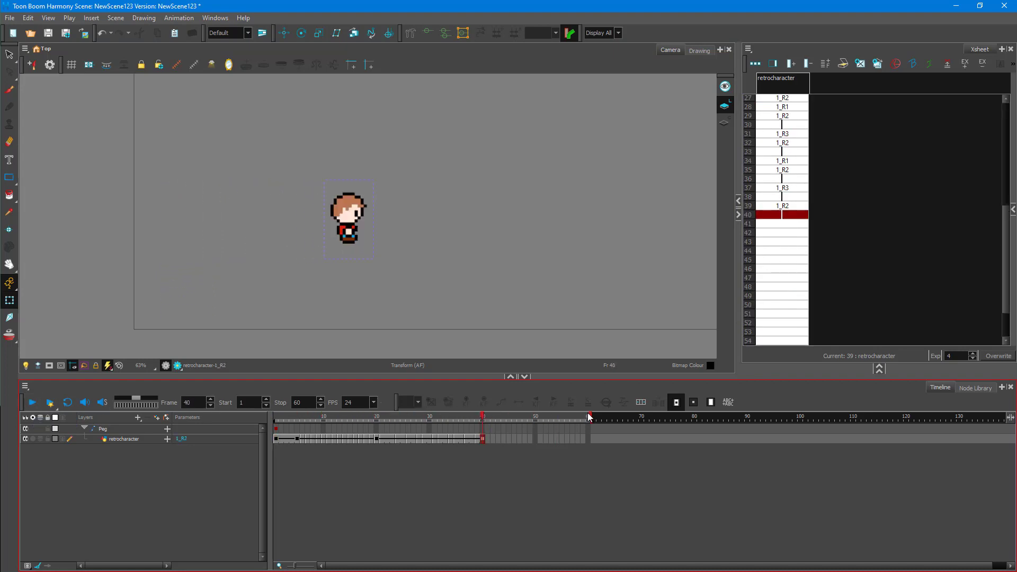
pyautogui.moveTo(492, 419); pyautogui.dragTo(487, 419)
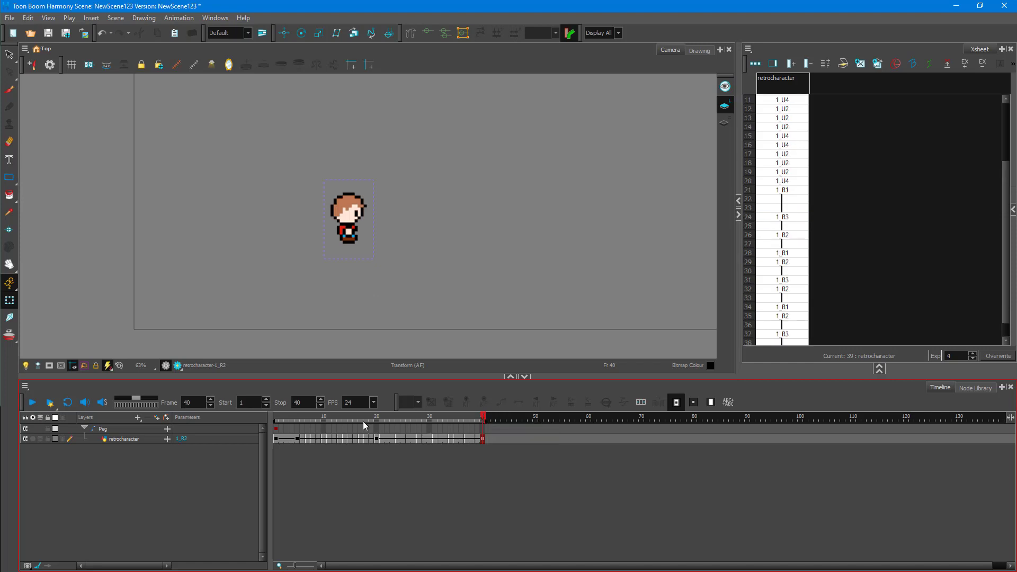
pyautogui.click(32, 403)
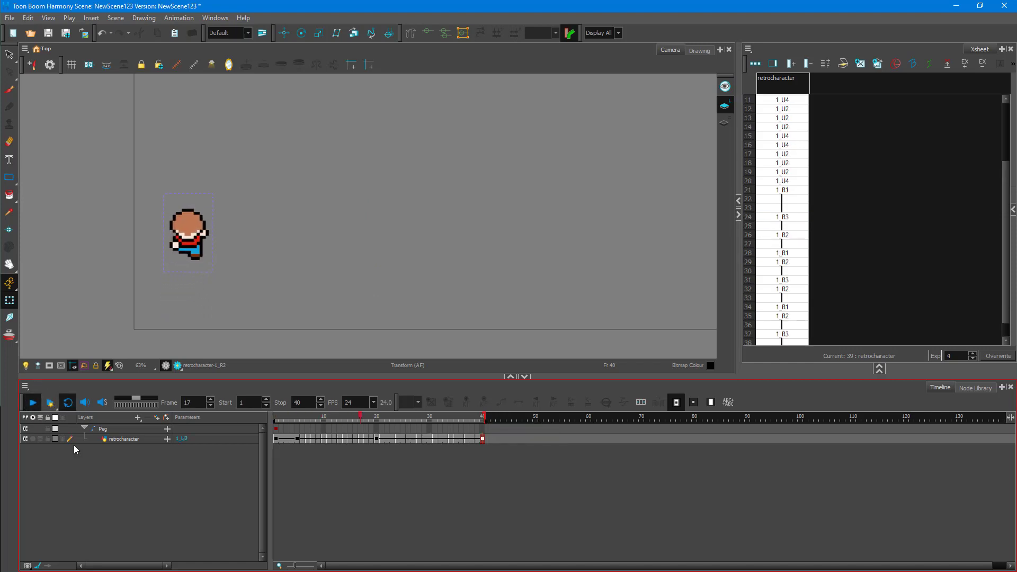